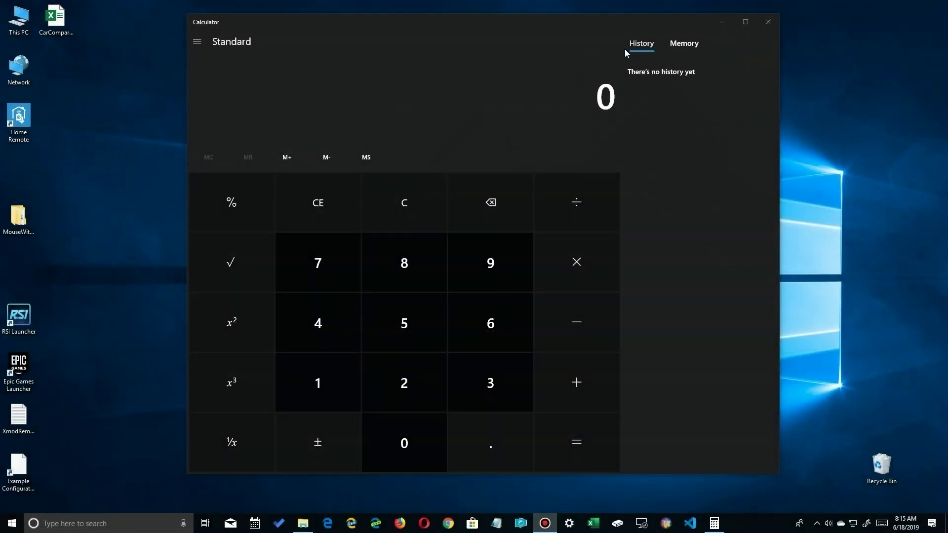
# Multiply 9 by 5, and subtract 7 from the result as a separate calculation
pyautogui.click(491, 266)
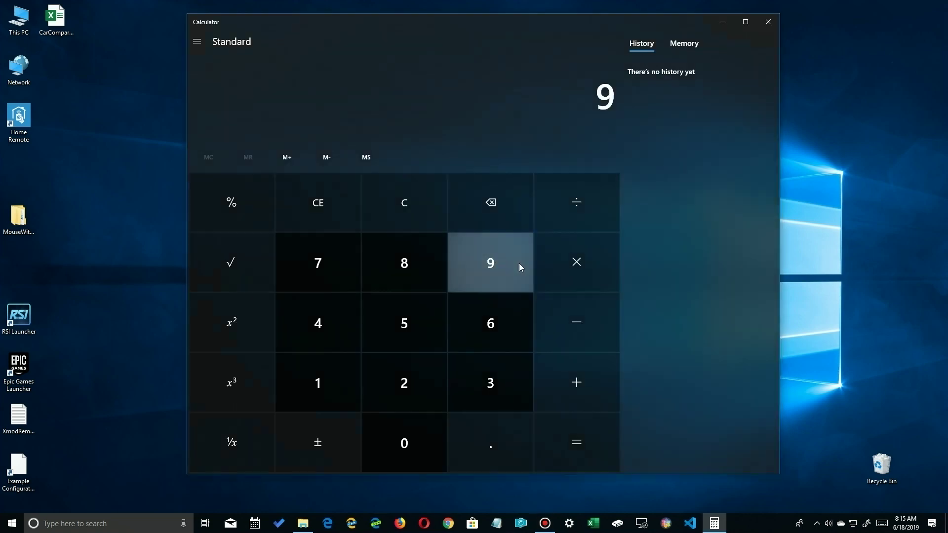
pyautogui.click(585, 265)
pyautogui.click(417, 323)
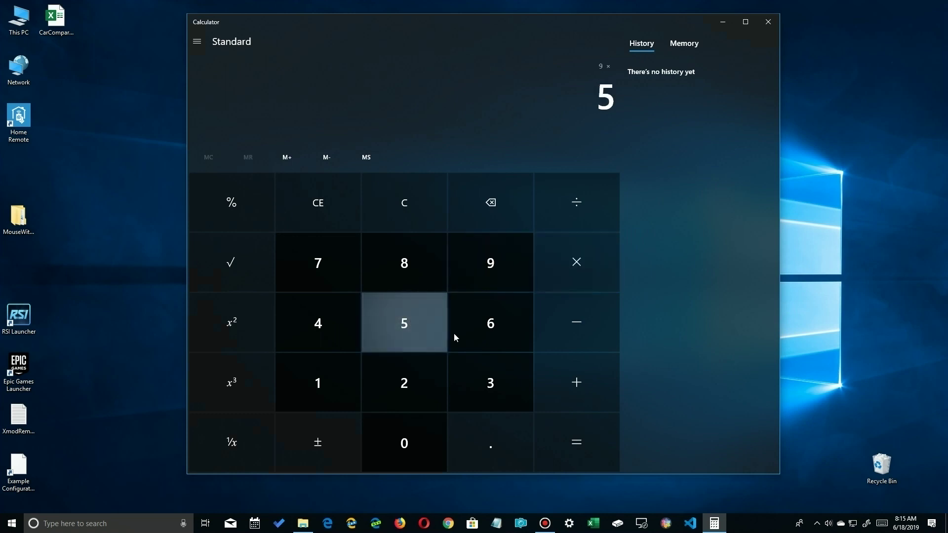
pyautogui.click(568, 454)
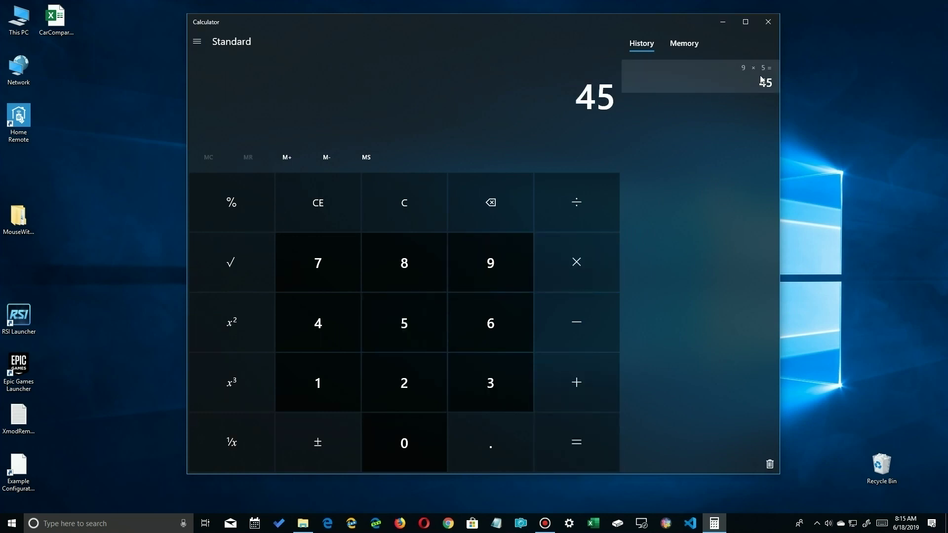
pyautogui.click(574, 333)
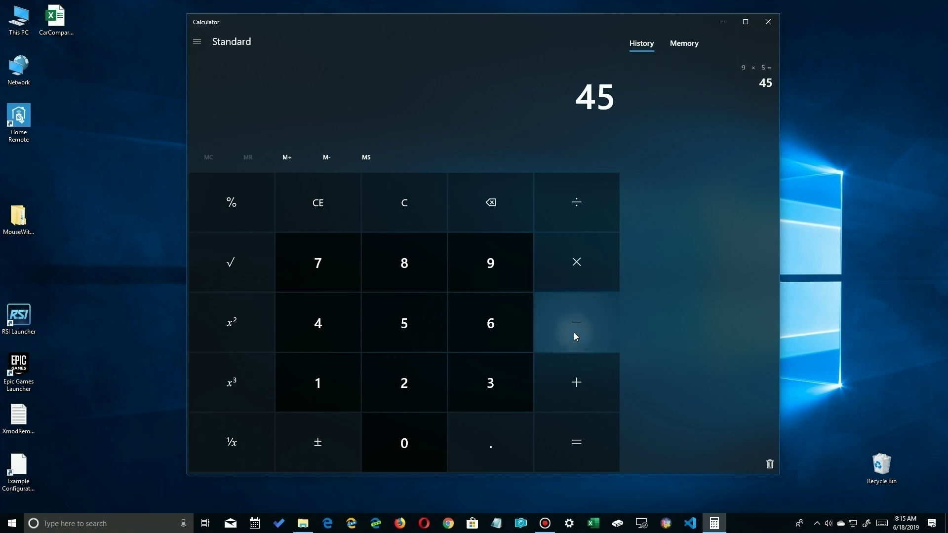
pyautogui.click(327, 263)
pyautogui.click(582, 449)
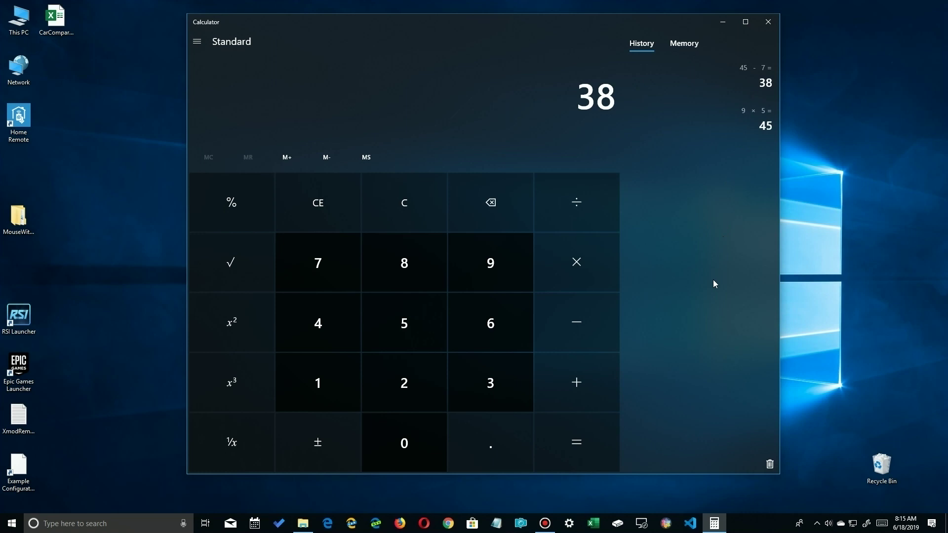
# Add 2 to the current result and evaluate it, and divide that sum by 20
pyautogui.click(574, 386)
pyautogui.click(405, 382)
pyautogui.click(568, 444)
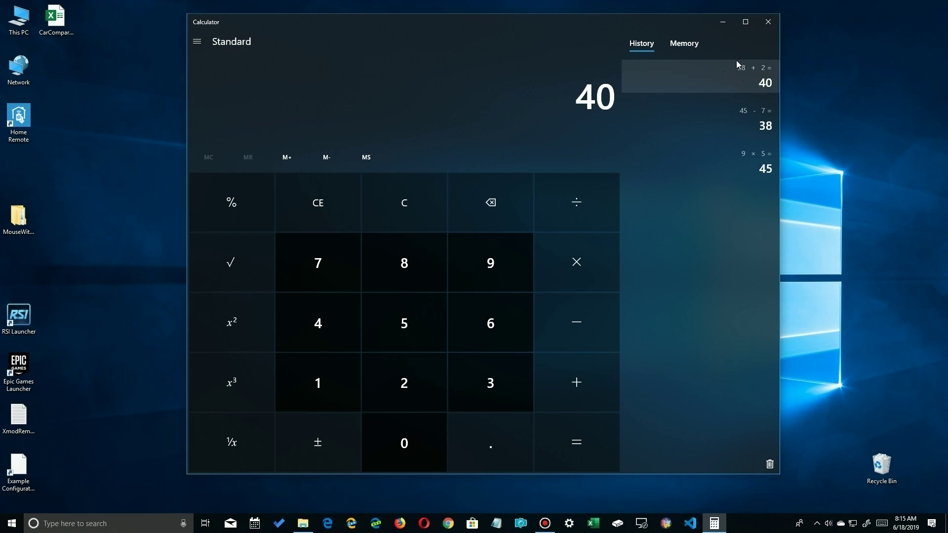
pyautogui.click(577, 211)
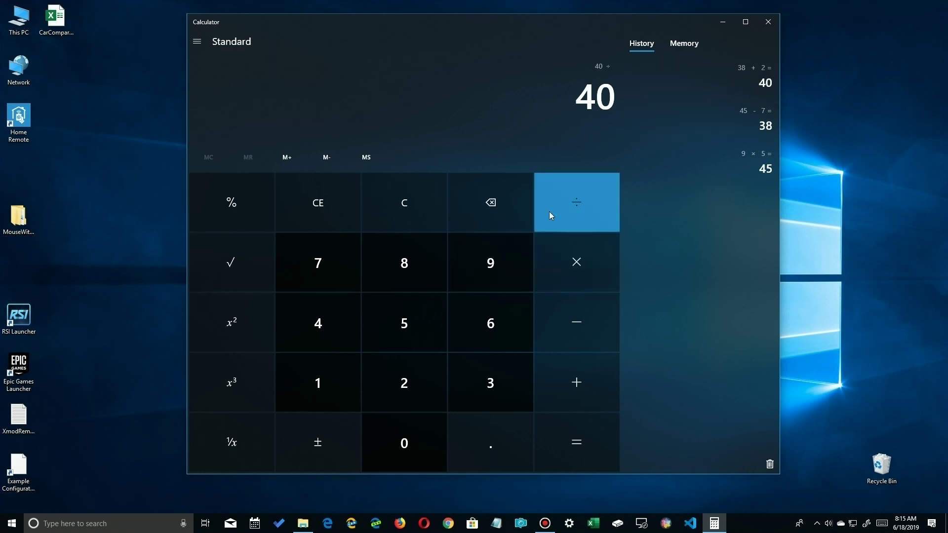
pyautogui.click(390, 371)
pyautogui.click(398, 454)
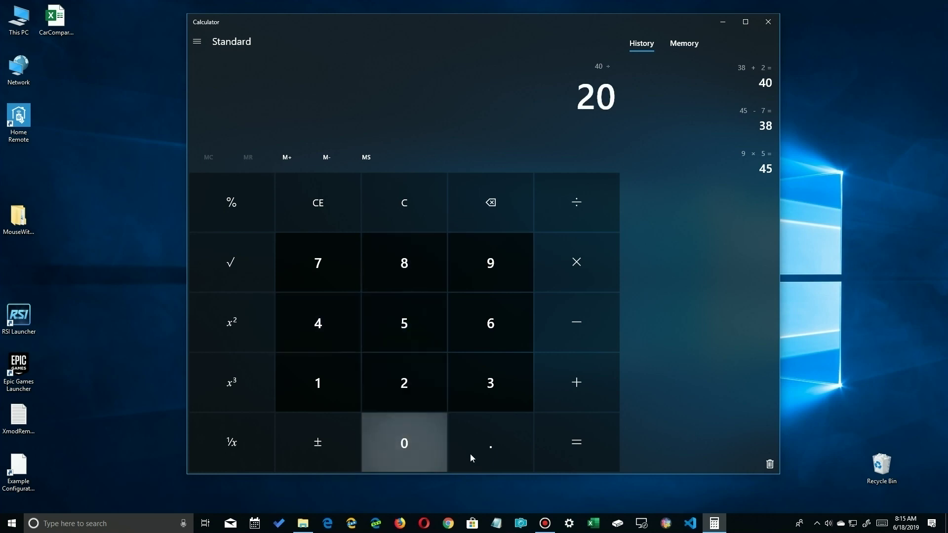
pyautogui.click(576, 445)
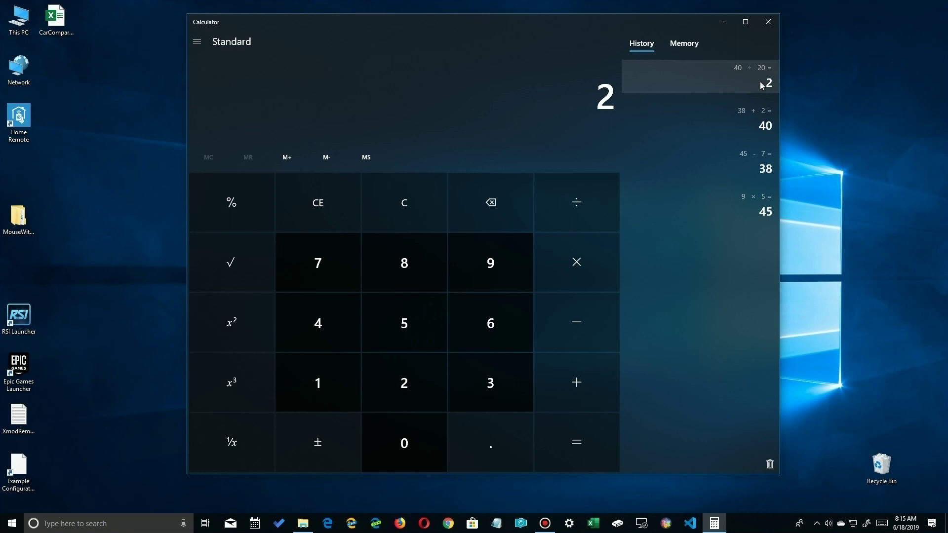
# Recall the 38 + 2 calculation from the history and divide it by 10
pyautogui.click(759, 123)
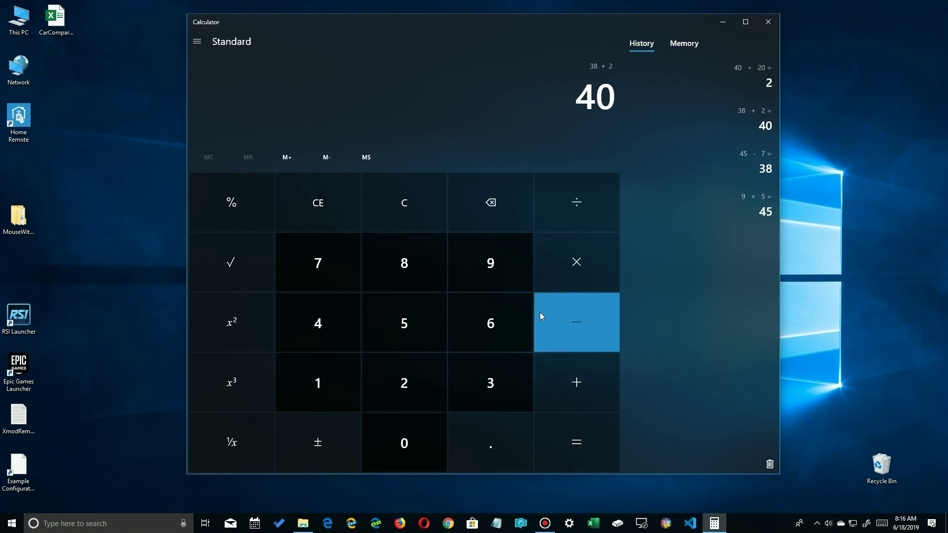
pyautogui.click(579, 214)
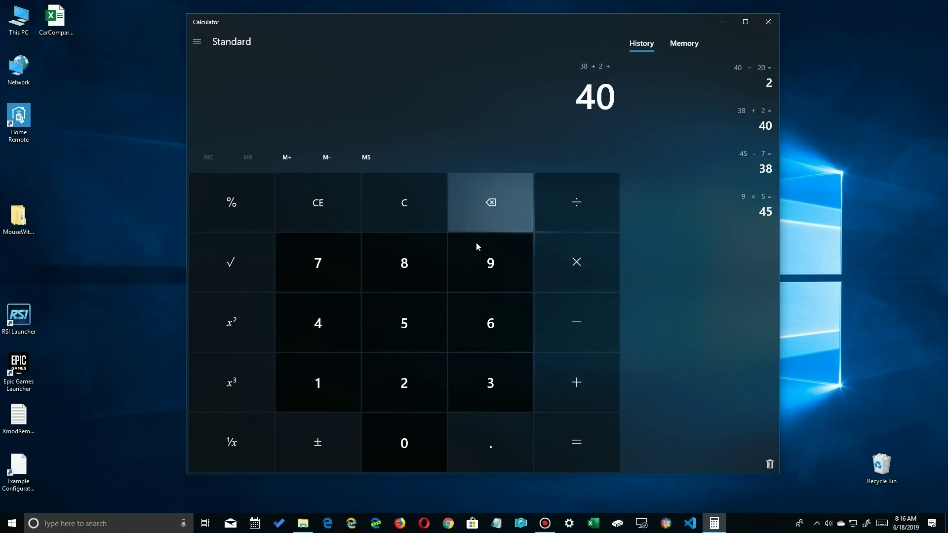
pyautogui.click(331, 383)
pyautogui.click(404, 443)
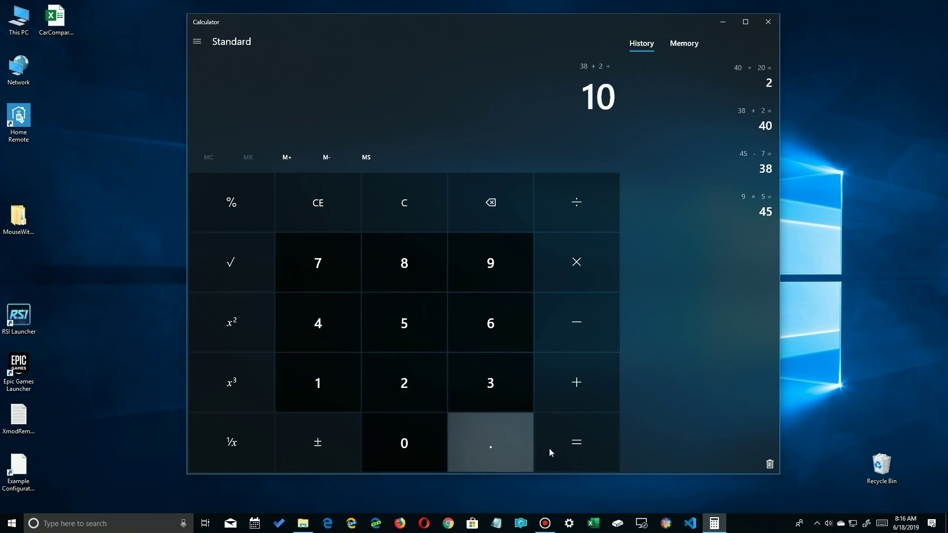
pyautogui.click(567, 448)
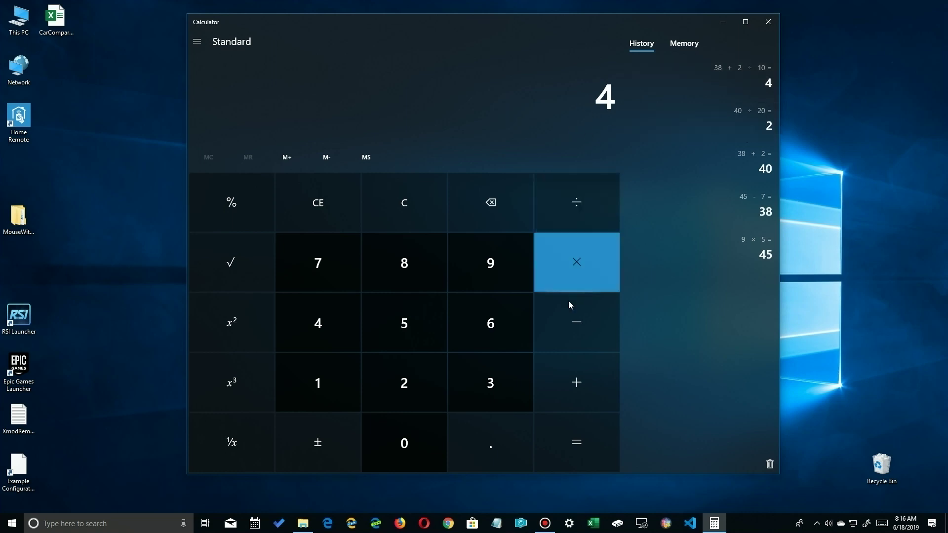
# Subtract 6 from the current result, and add 5 to that answer as a separate calculation
pyautogui.click(567, 322)
pyautogui.click(483, 327)
pyautogui.click(571, 437)
pyautogui.click(588, 372)
pyautogui.click(414, 327)
pyautogui.click(588, 453)
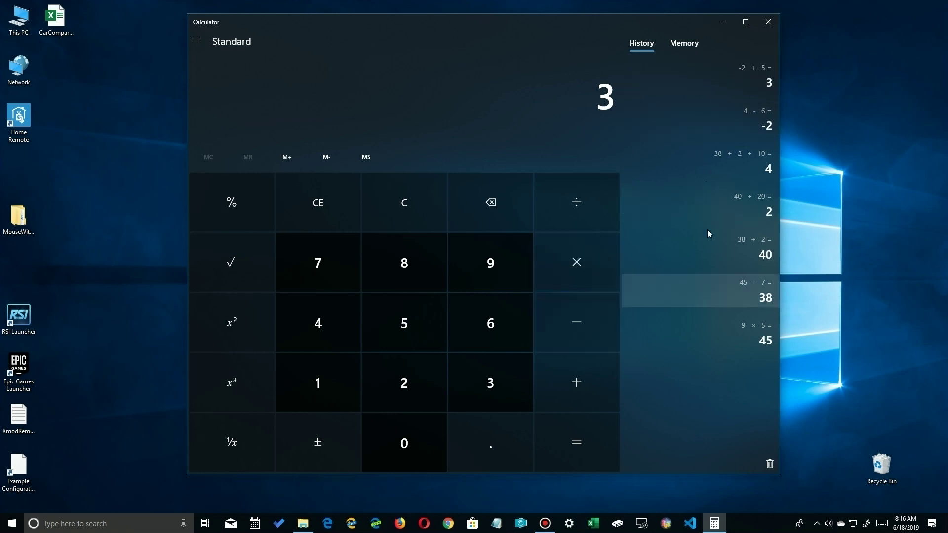
# Recall the 38 + 2 ÷ 10 calculation from the history and multiply it by 3
pyautogui.click(749, 162)
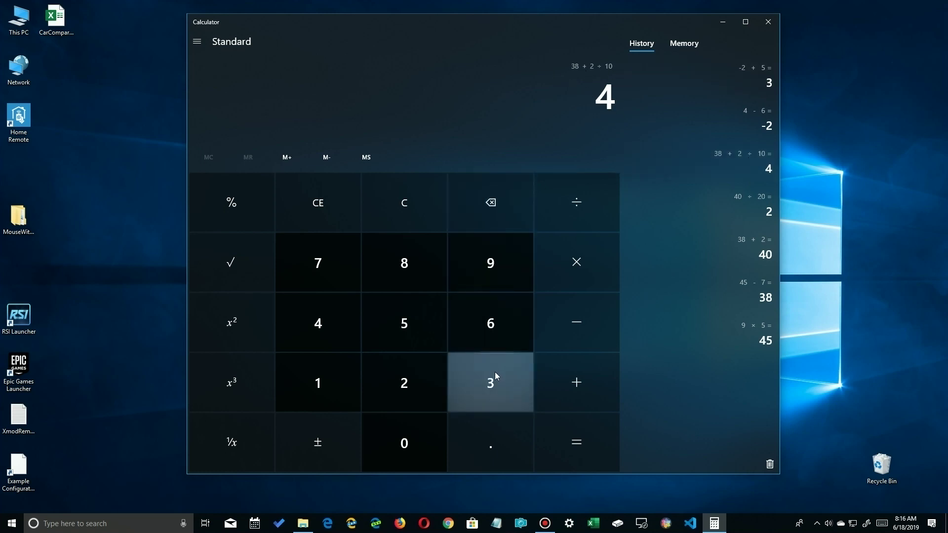
pyautogui.click(580, 268)
pyautogui.click(479, 379)
pyautogui.click(590, 448)
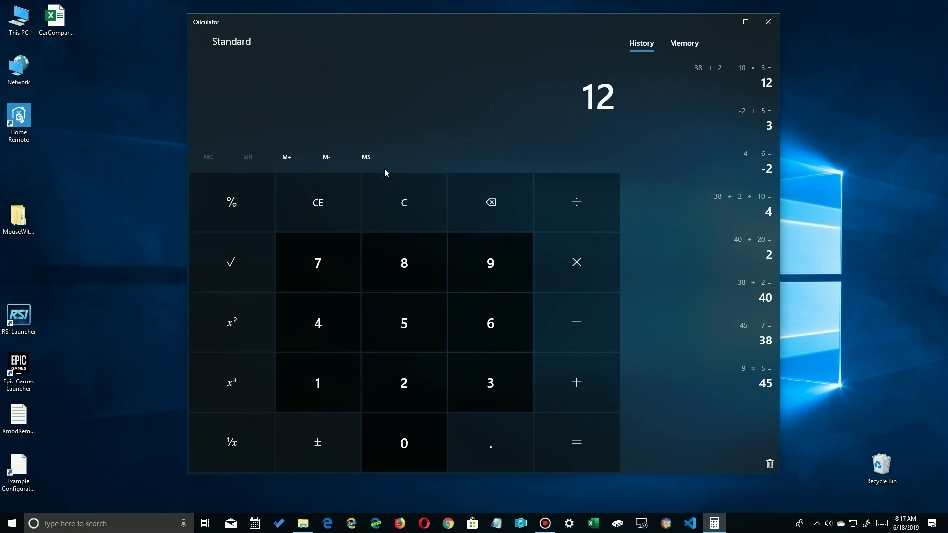
# Clear the display and recall the history entries -2 + 5, 38 + 2 ÷ 10, 40 ÷ 20 and 38 + 2 one after another
pyautogui.click(418, 198)
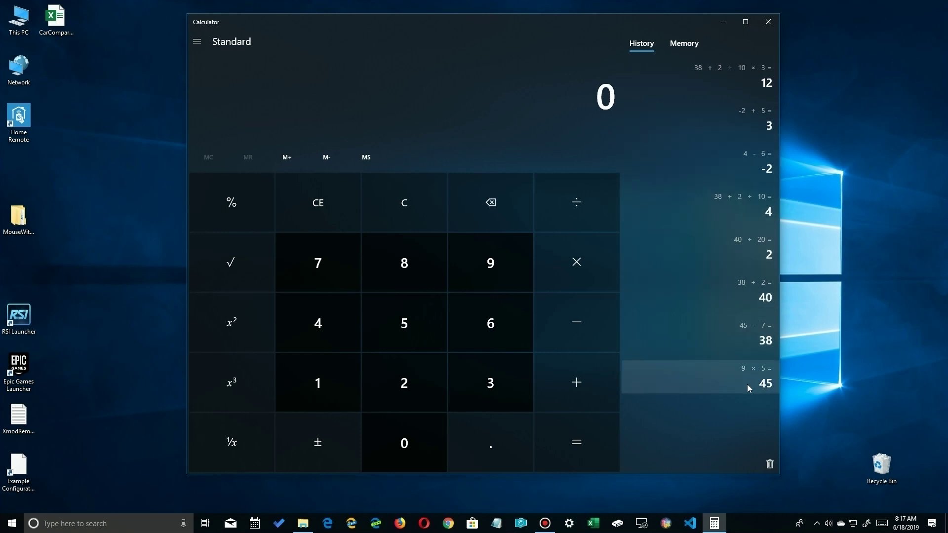
pyautogui.click(760, 114)
pyautogui.click(767, 205)
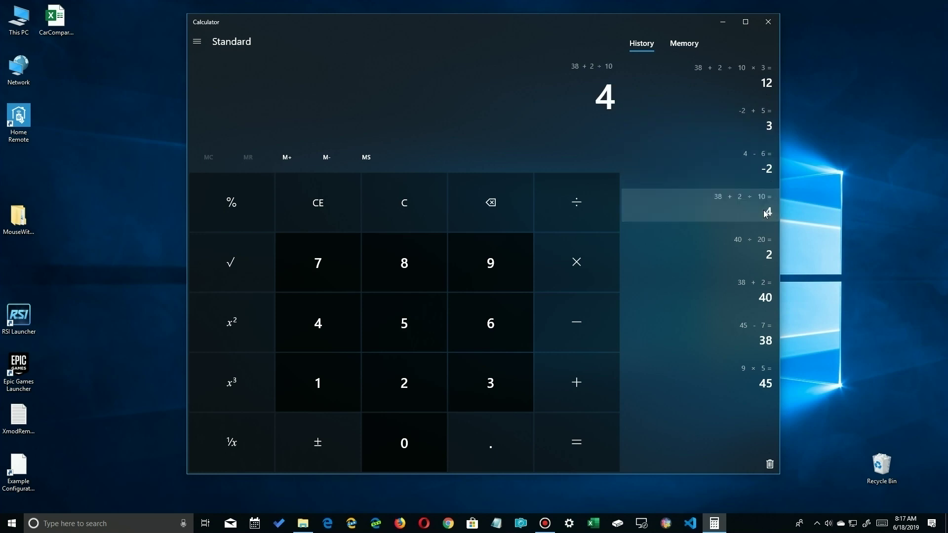
pyautogui.click(766, 256)
pyautogui.click(763, 296)
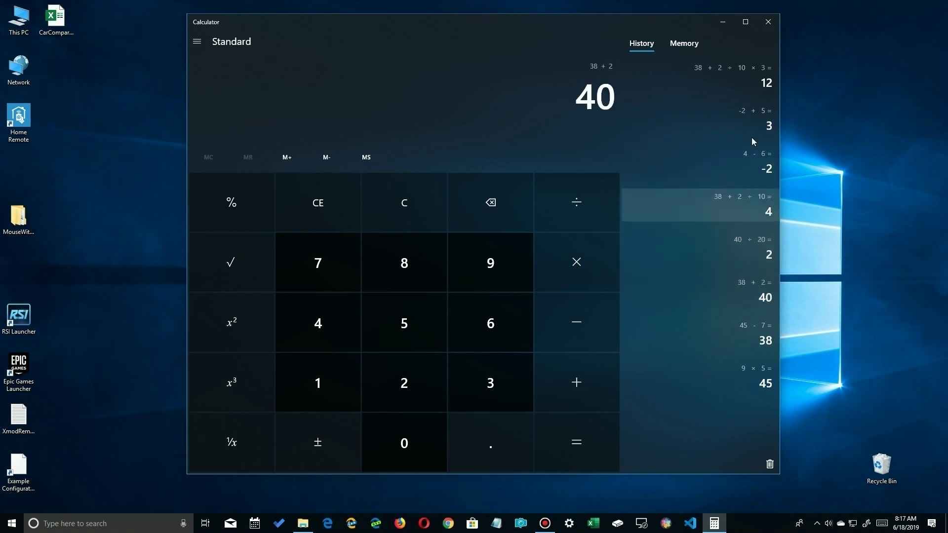
# Clear the display and delete the whole calculation history
pyautogui.click(404, 203)
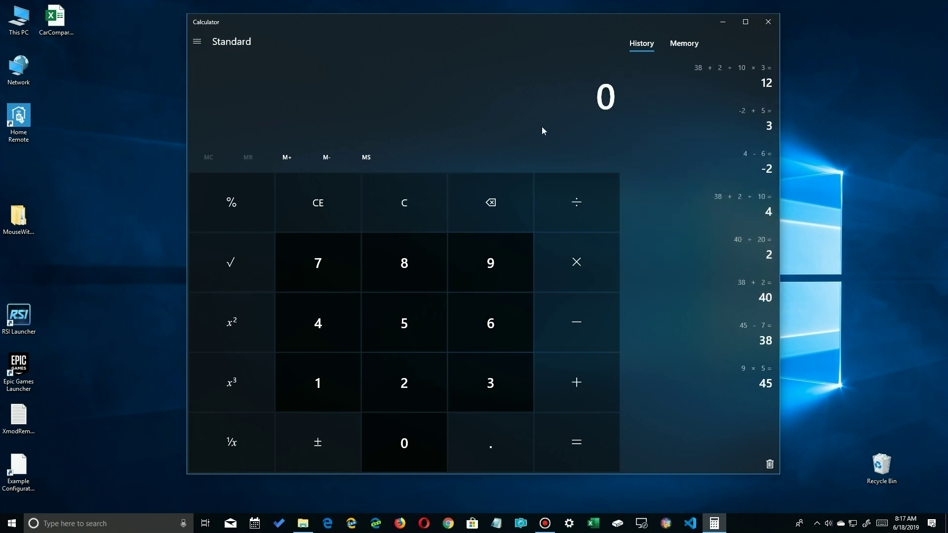
pyautogui.click(770, 465)
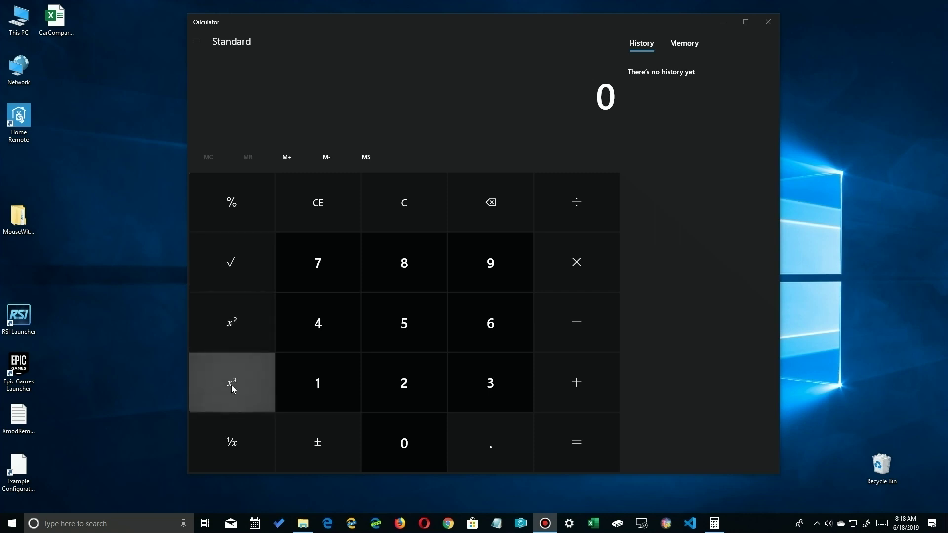
# Calculate 5 multiplied by 3
pyautogui.click(405, 322)
pyautogui.click(572, 257)
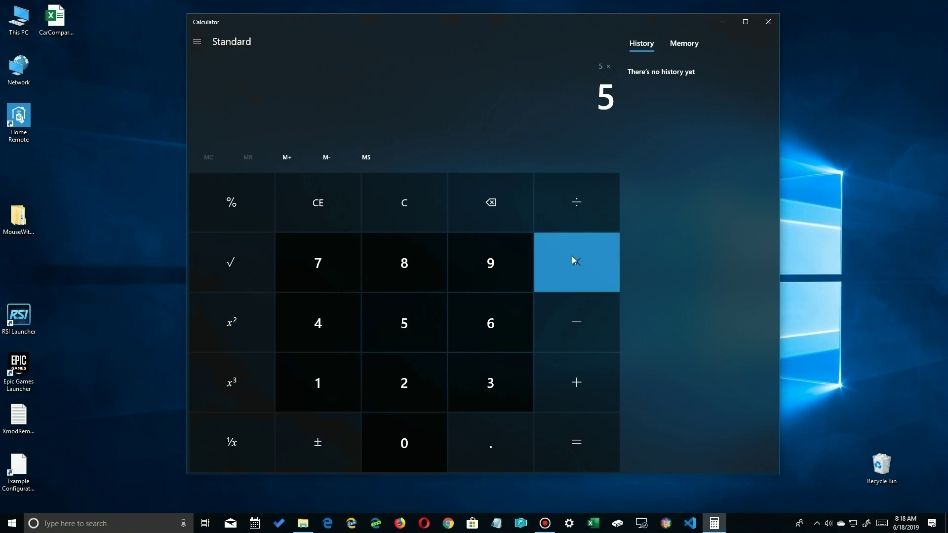
pyautogui.click(506, 380)
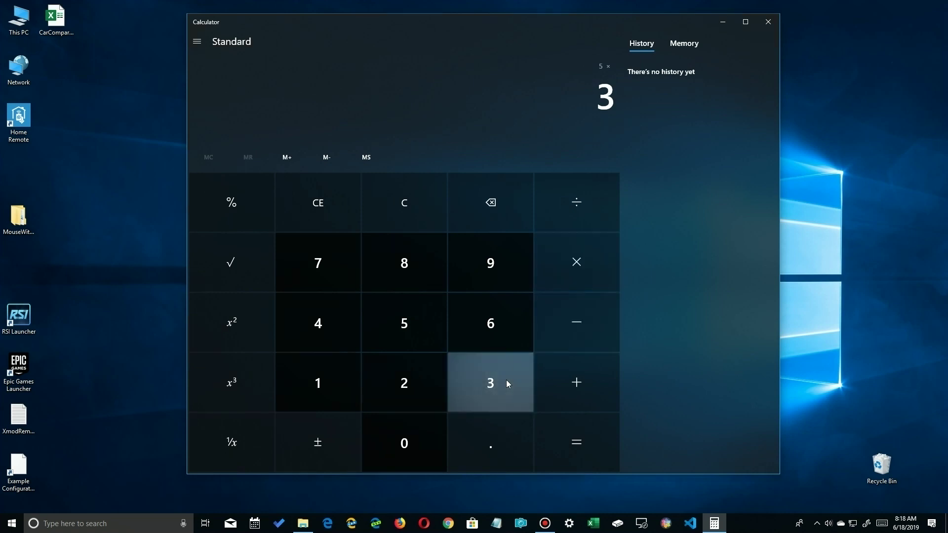
pyautogui.click(570, 441)
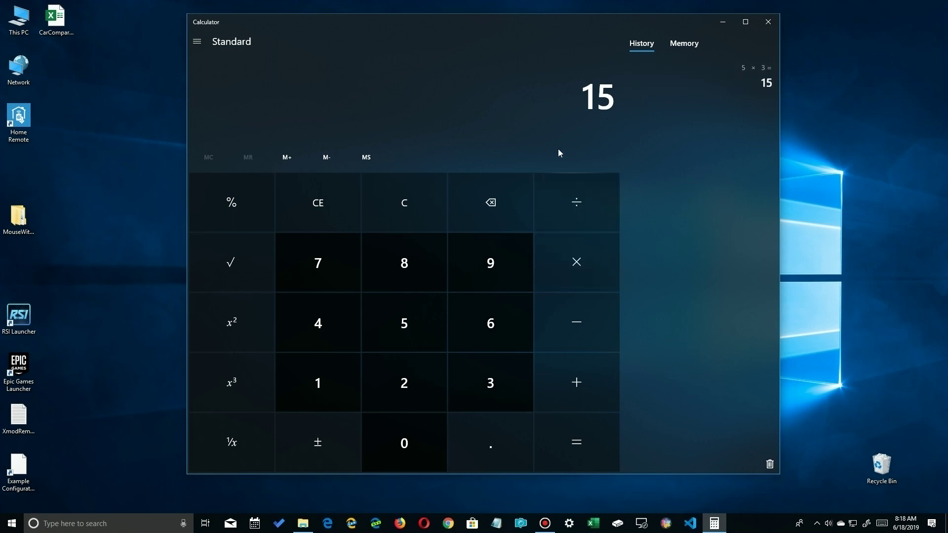
# Clear the display and the history, and calculate 5 multiplied by 3 percent
pyautogui.click(418, 201)
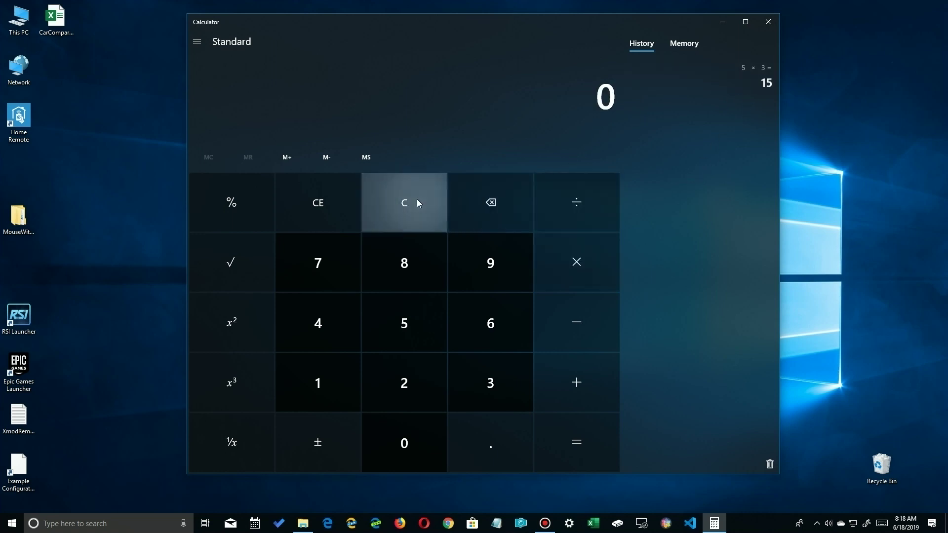
pyautogui.click(770, 464)
pyautogui.click(411, 325)
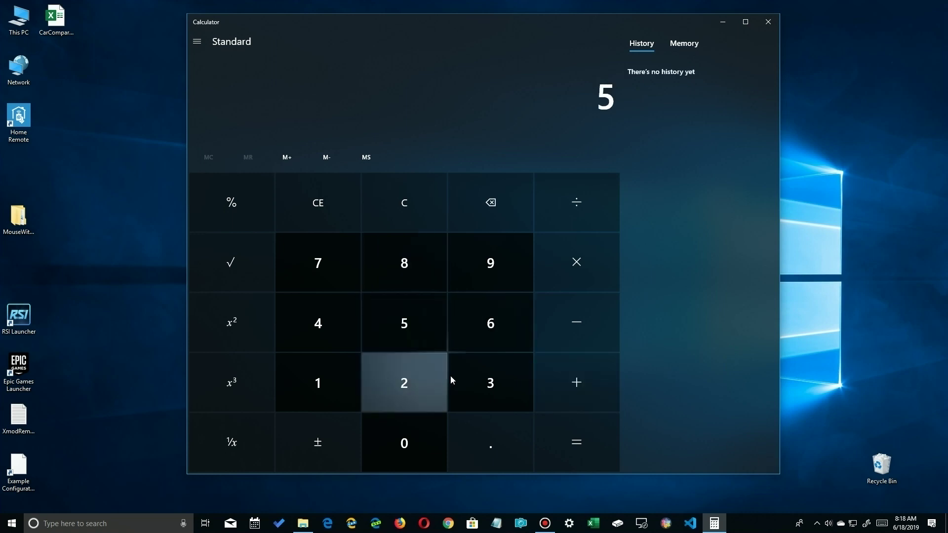
pyautogui.click(503, 389)
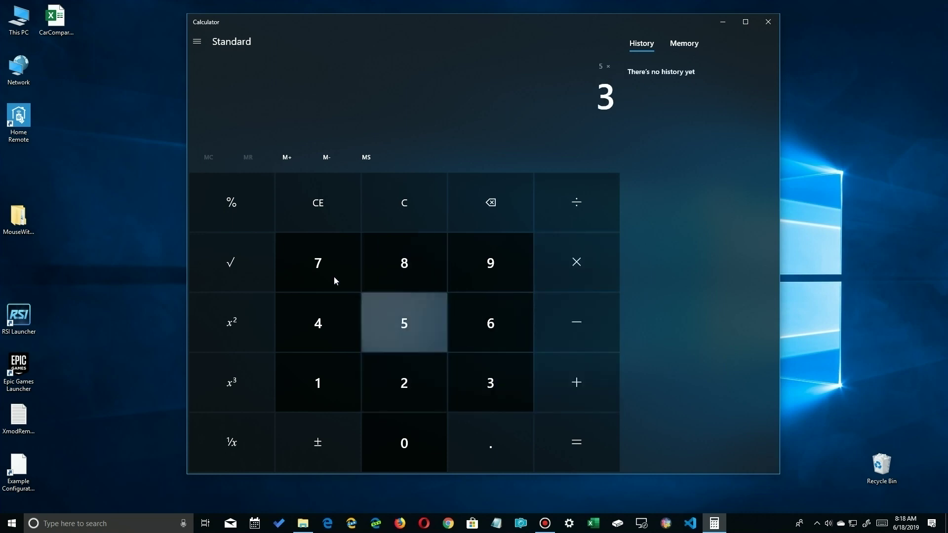
pyautogui.click(228, 207)
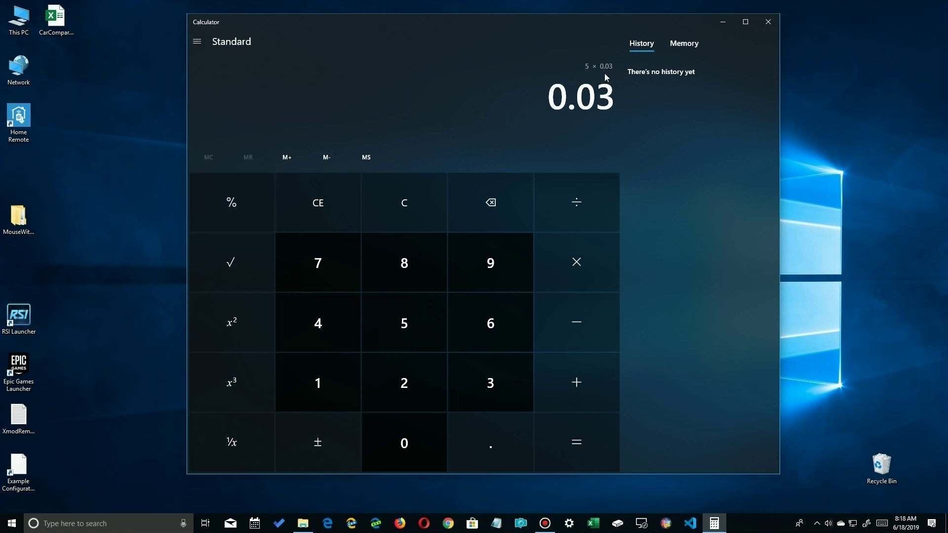
pyautogui.click(582, 451)
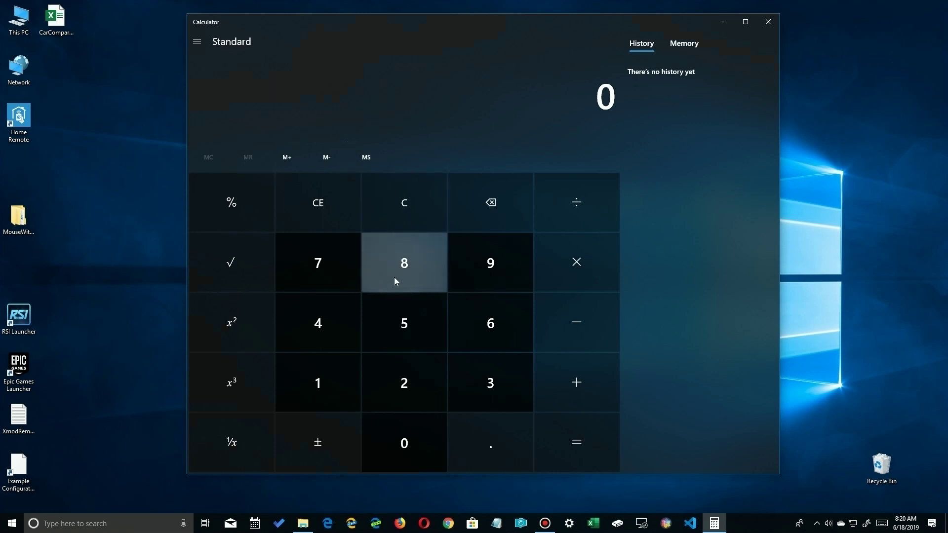
# Calculate the square root of 15 and clear the display
pyautogui.click(325, 384)
pyautogui.click(424, 314)
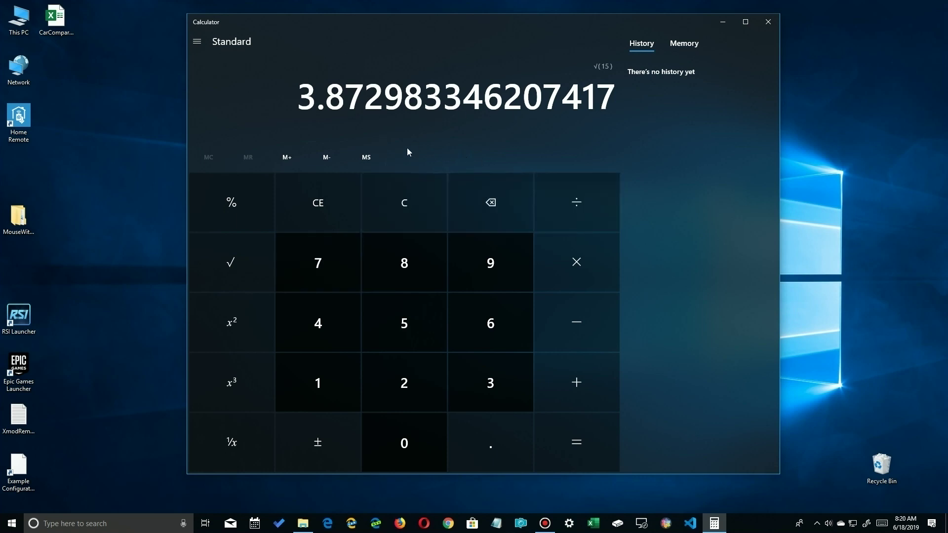
pyautogui.click(402, 208)
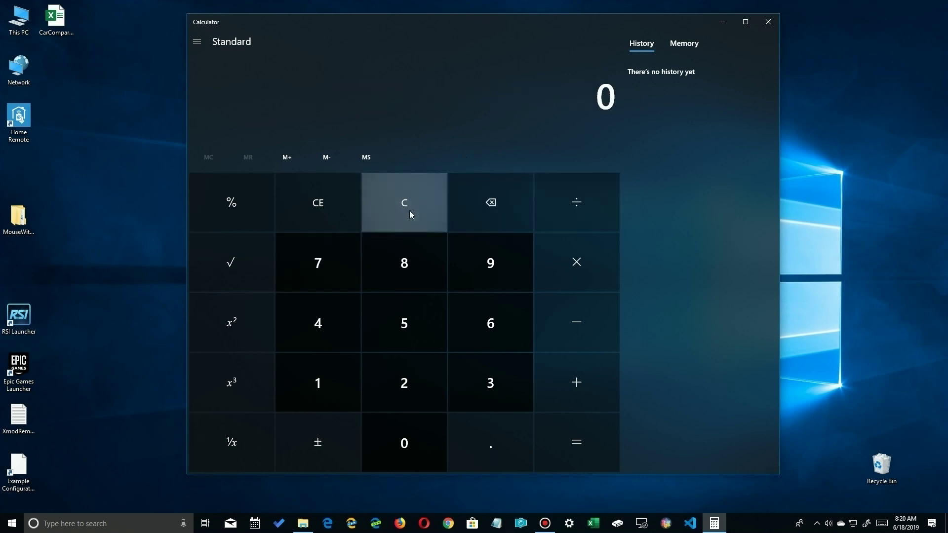
pyautogui.click(308, 371)
pyautogui.click(241, 319)
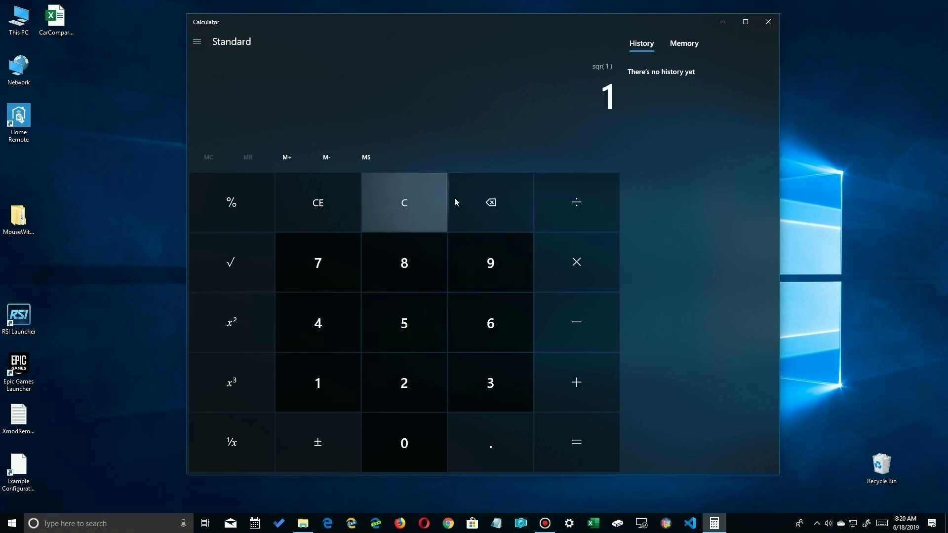
pyautogui.click(416, 195)
# Calculate the square of 15
pyautogui.click(318, 379)
pyautogui.click(402, 318)
pyautogui.click(241, 324)
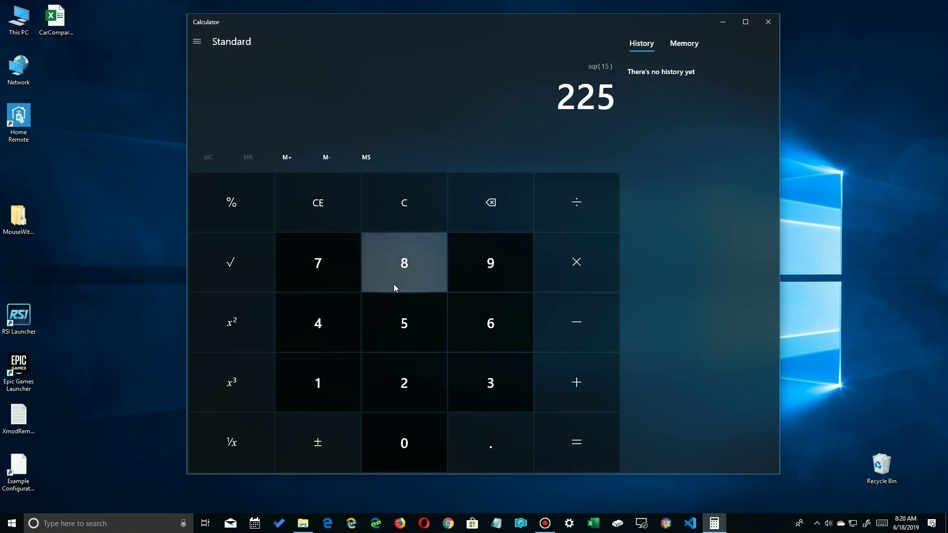
# Clear the display and calculate the cube of 15
pyautogui.click(396, 207)
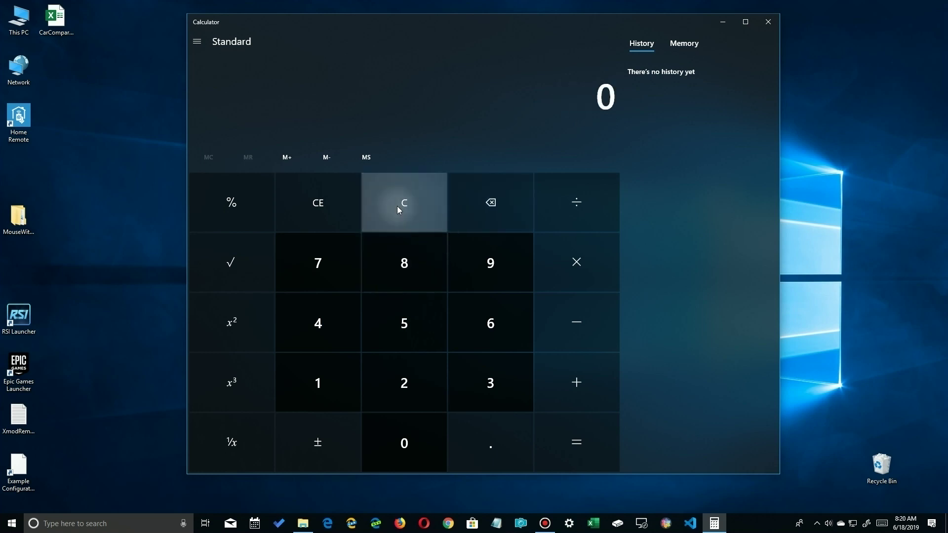
pyautogui.click(329, 370)
pyautogui.click(390, 339)
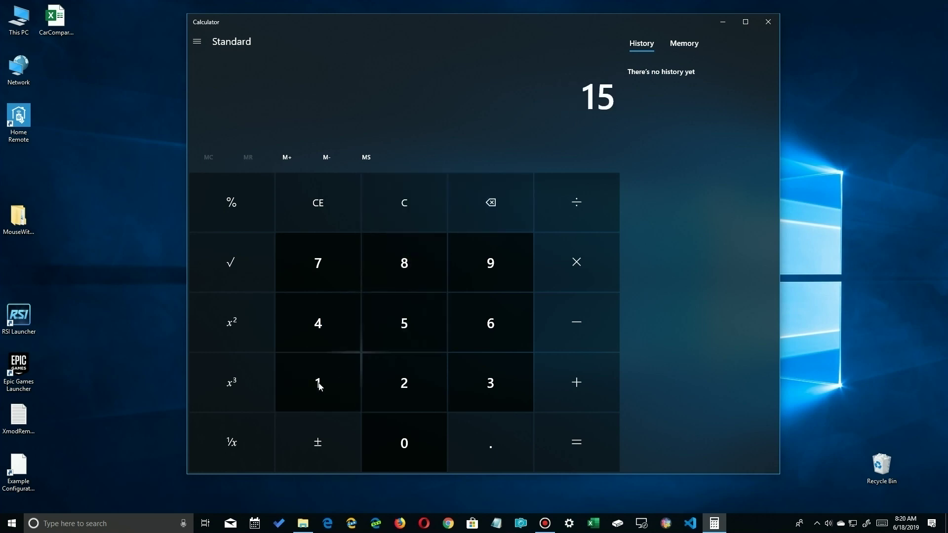
pyautogui.click(226, 390)
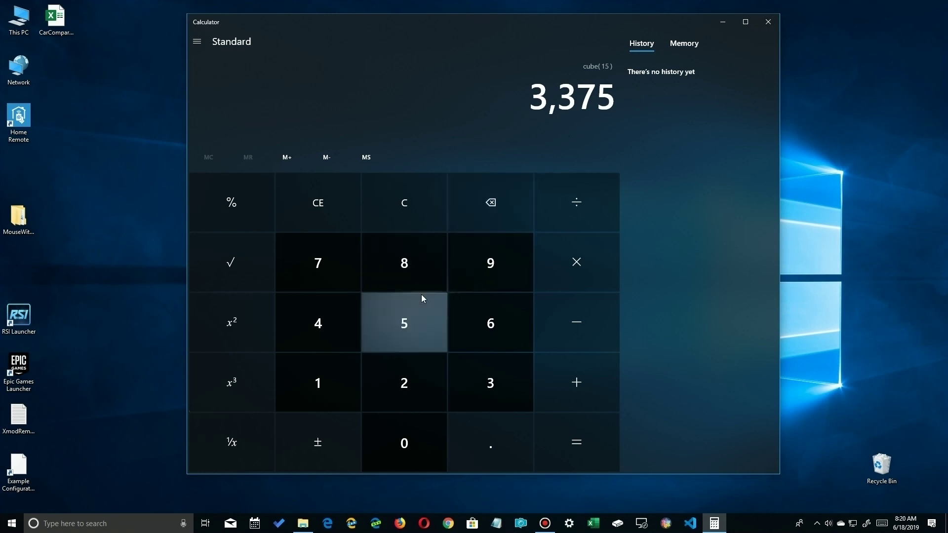
# Clear the display, calculate the reciprocal of 15, and clear the display again
pyautogui.click(422, 197)
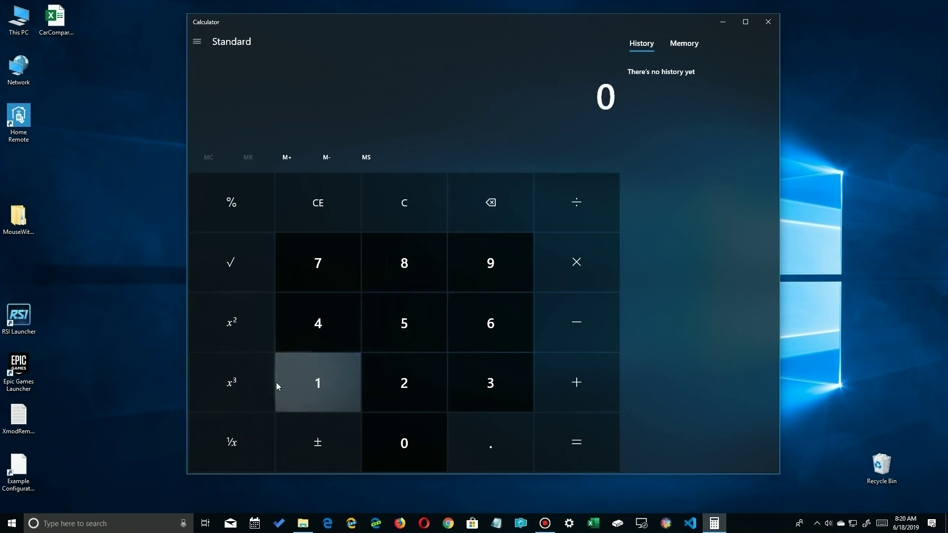
pyautogui.click(302, 378)
pyautogui.click(414, 311)
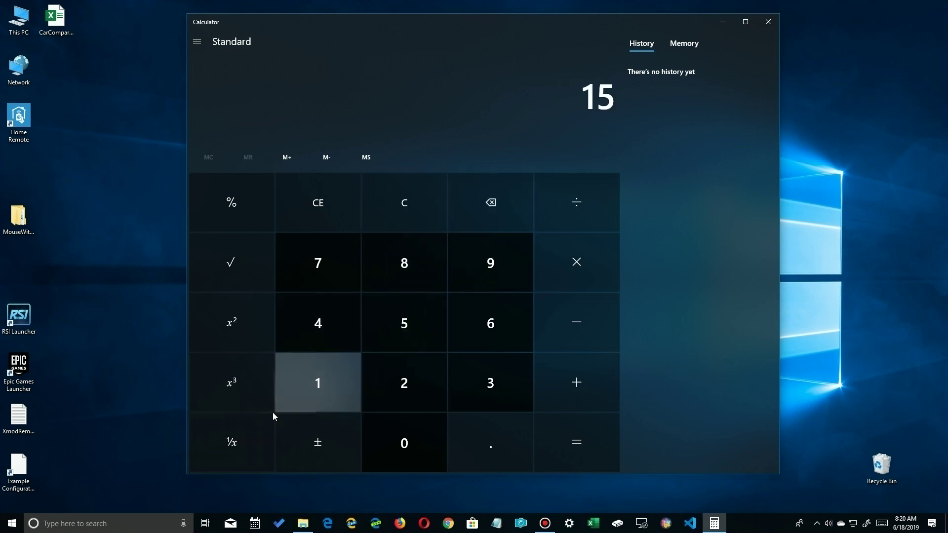
pyautogui.click(234, 446)
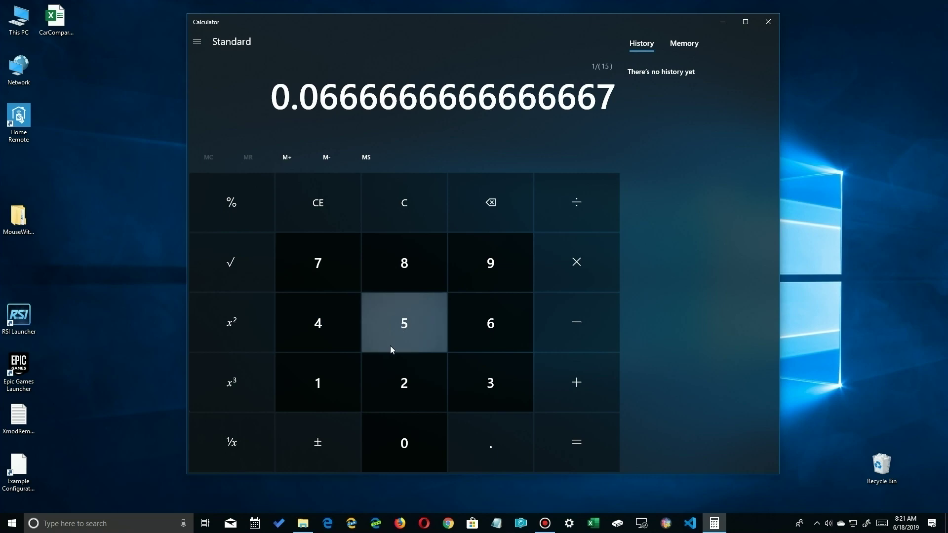
pyautogui.click(399, 209)
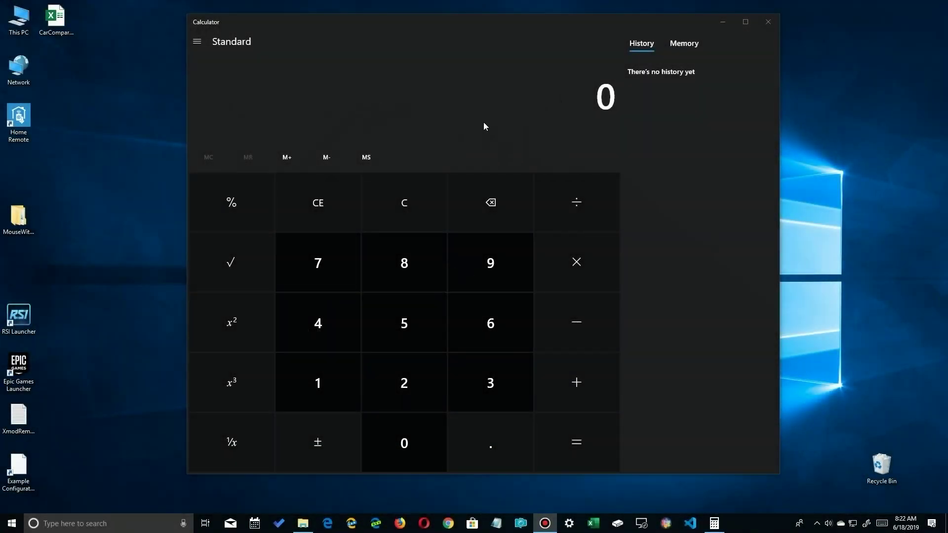
# Calculate 15 multiplied by 3
pyautogui.click(312, 388)
pyautogui.click(398, 318)
pyautogui.click(576, 266)
pyautogui.click(496, 375)
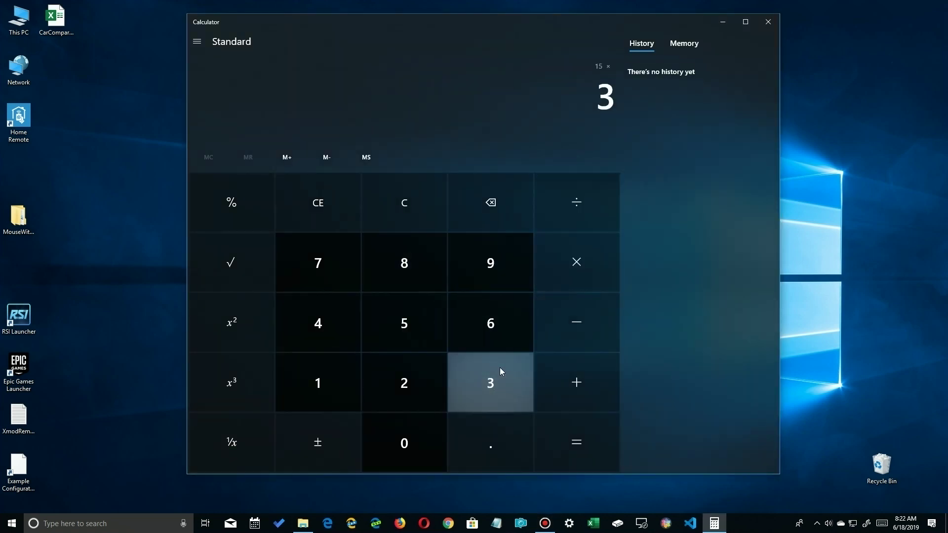
pyautogui.click(582, 425)
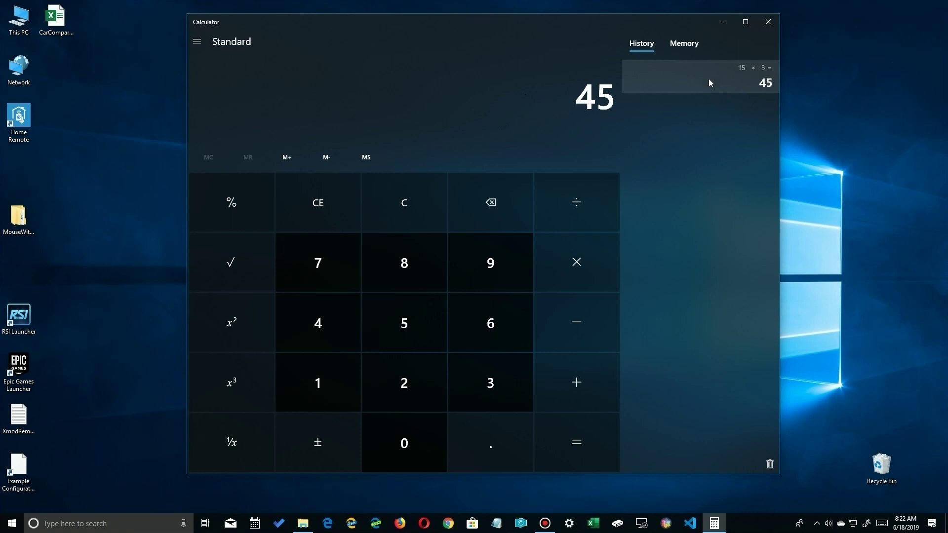
# Add the displayed result to memory and show the options of its entry in the memory list
pyautogui.click(285, 157)
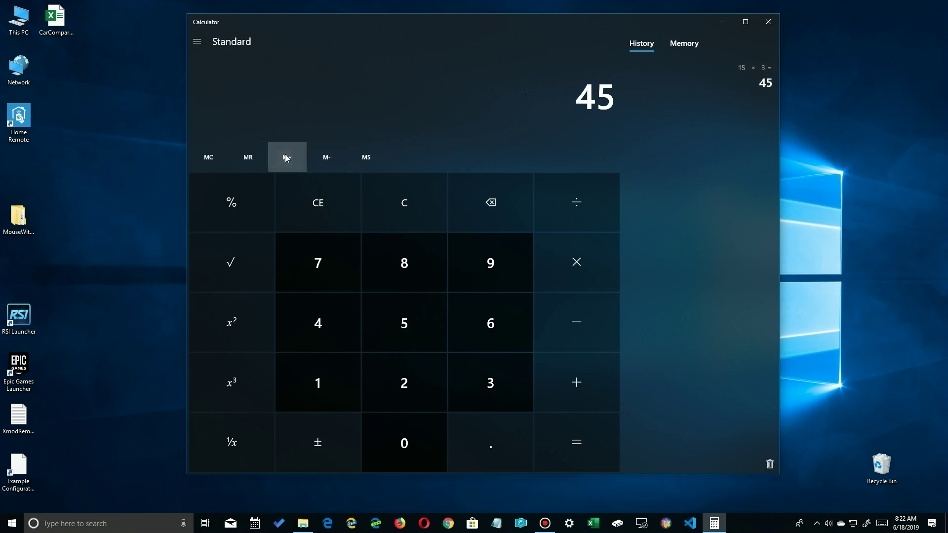
pyautogui.click(685, 44)
pyautogui.moveTo(766, 73)
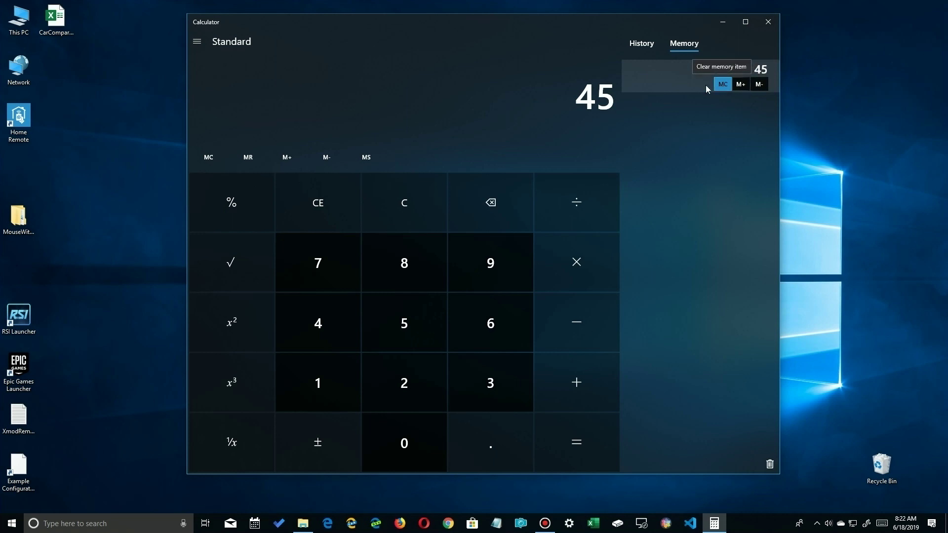
# Clear the display, return to the calculation history, and calculate 15 multiplied by 5
pyautogui.click(415, 211)
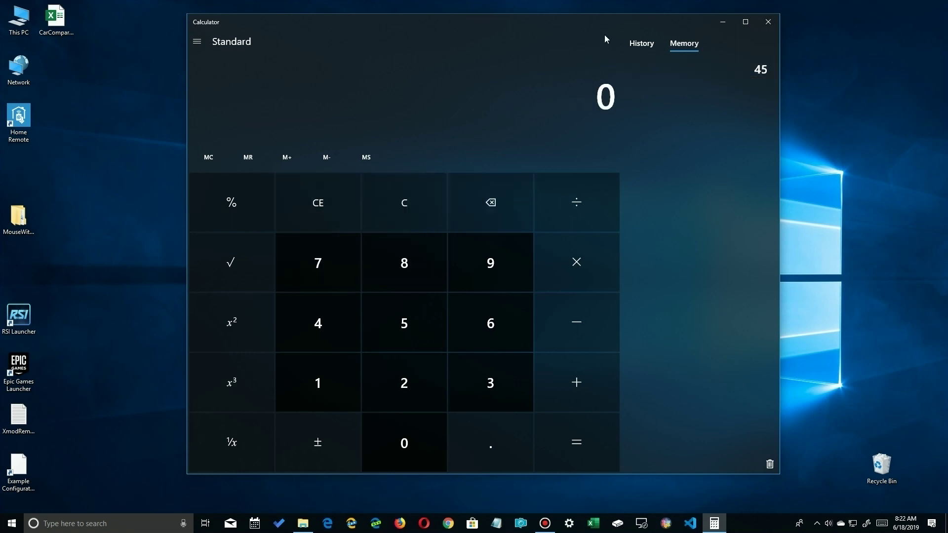
pyautogui.click(642, 43)
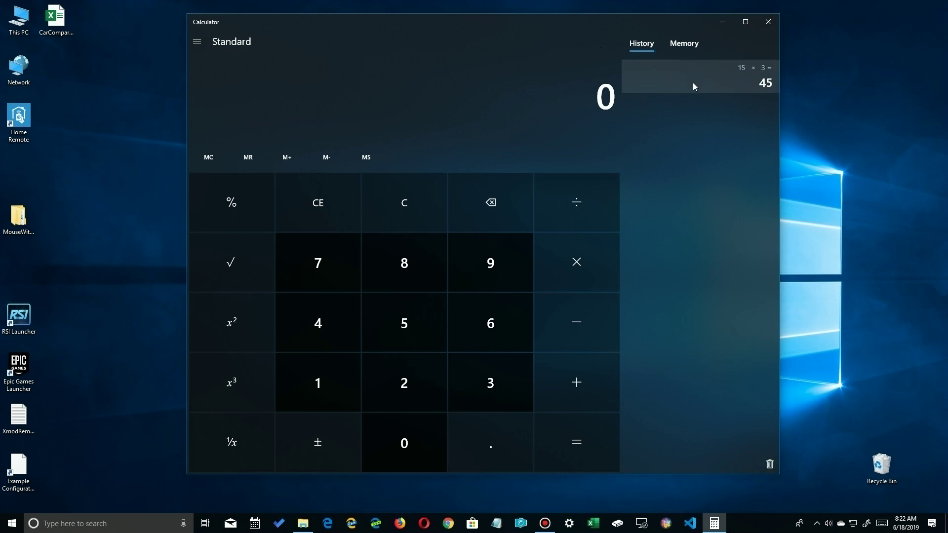
pyautogui.click(321, 379)
pyautogui.click(419, 313)
pyautogui.click(547, 263)
pyautogui.click(405, 324)
pyautogui.click(562, 446)
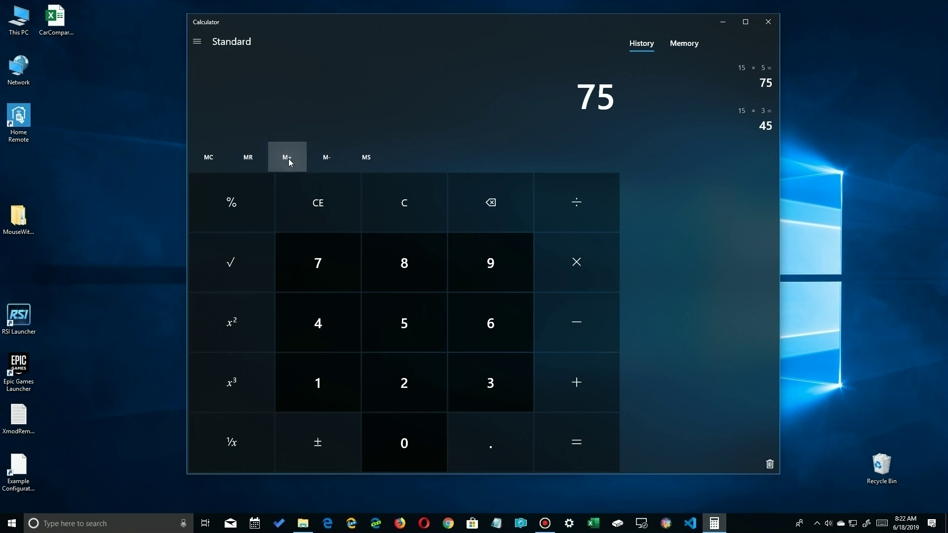
# Add the displayed result to the stored memory value and compare the memory list with the calculation history
pyautogui.click(683, 43)
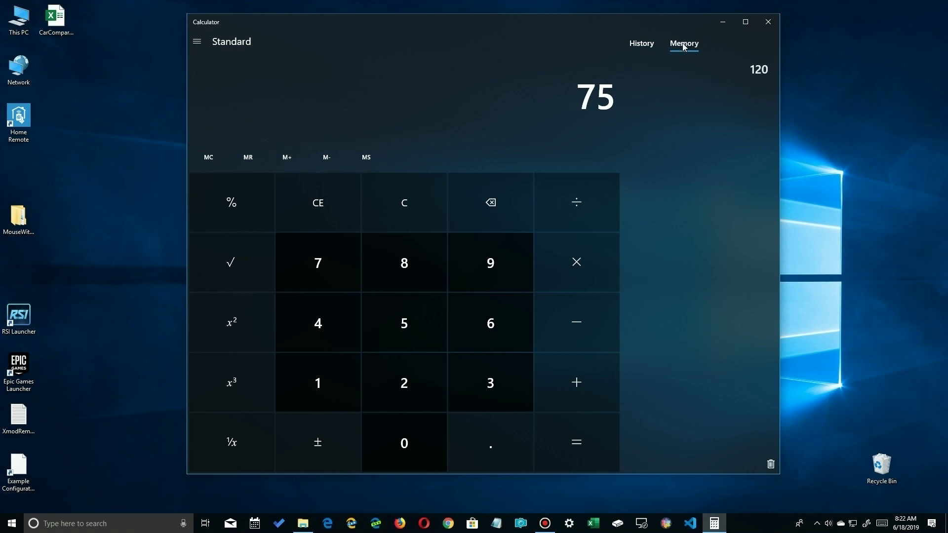
pyautogui.moveTo(777, 70)
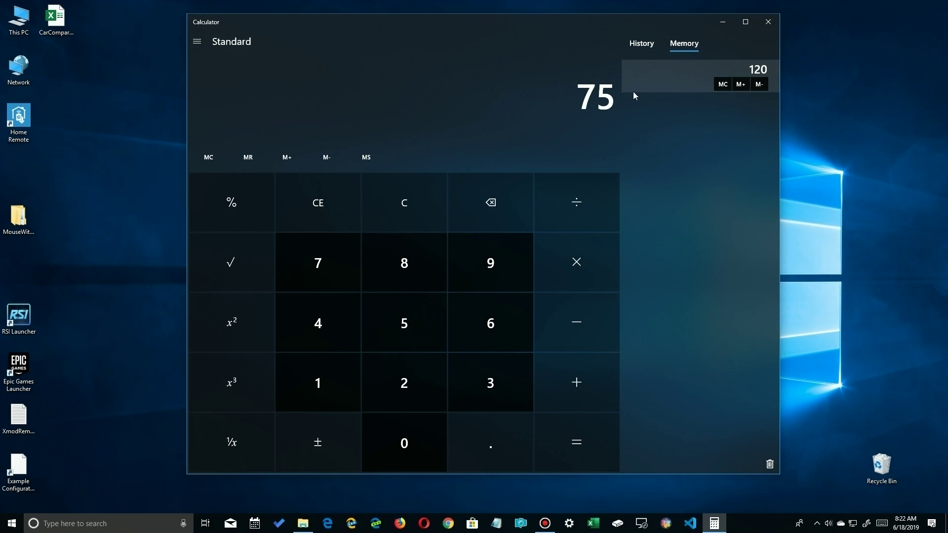
pyautogui.click(642, 44)
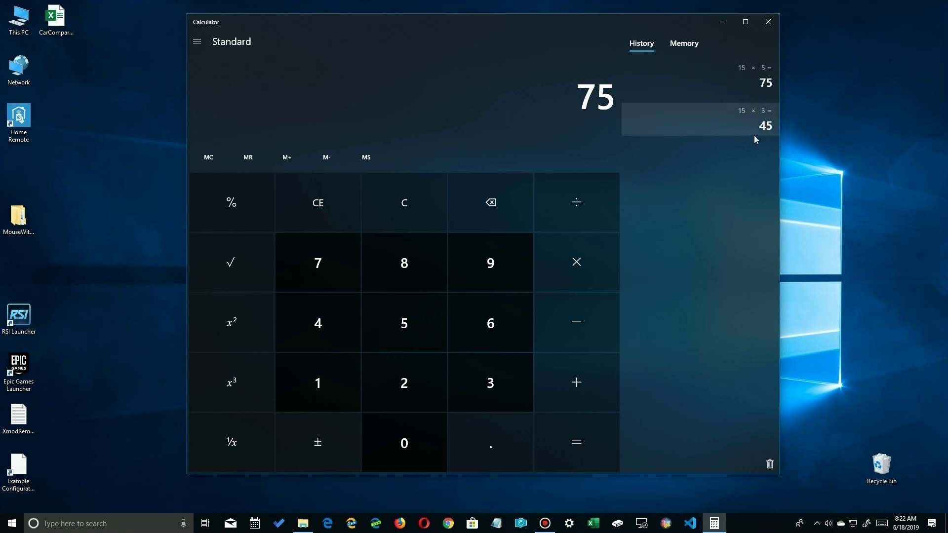
pyautogui.click(675, 43)
pyautogui.moveTo(761, 72)
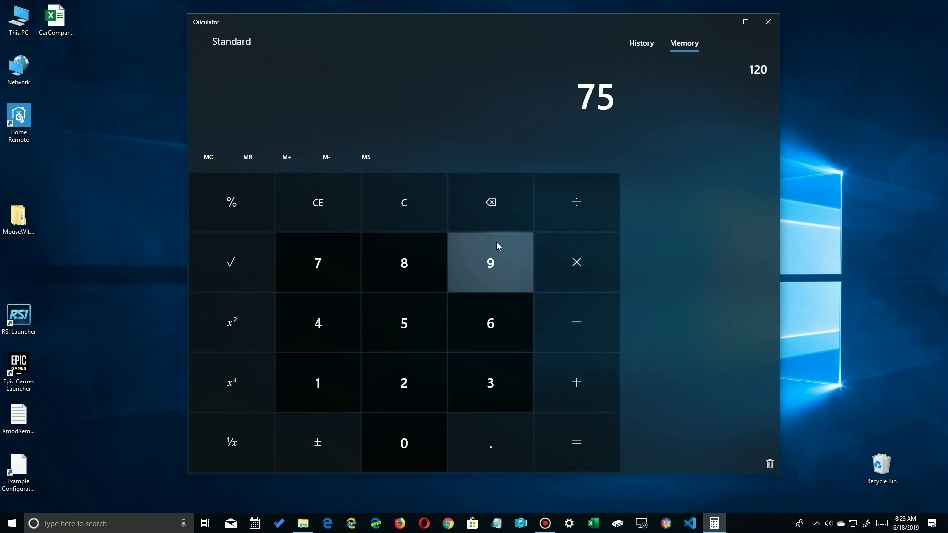
# Clear the display and calculate 80 plus the value recalled from memory
pyautogui.click(406, 204)
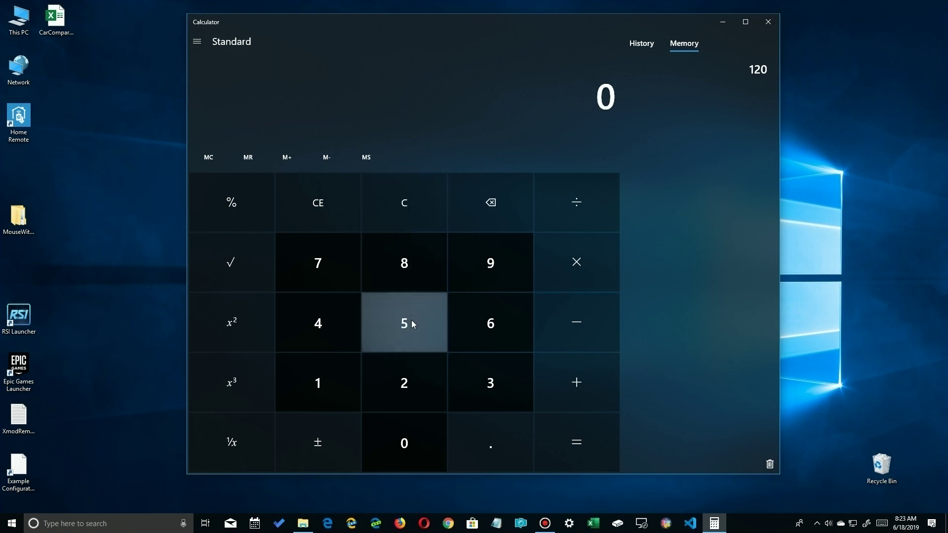
pyautogui.click(408, 252)
pyautogui.click(400, 425)
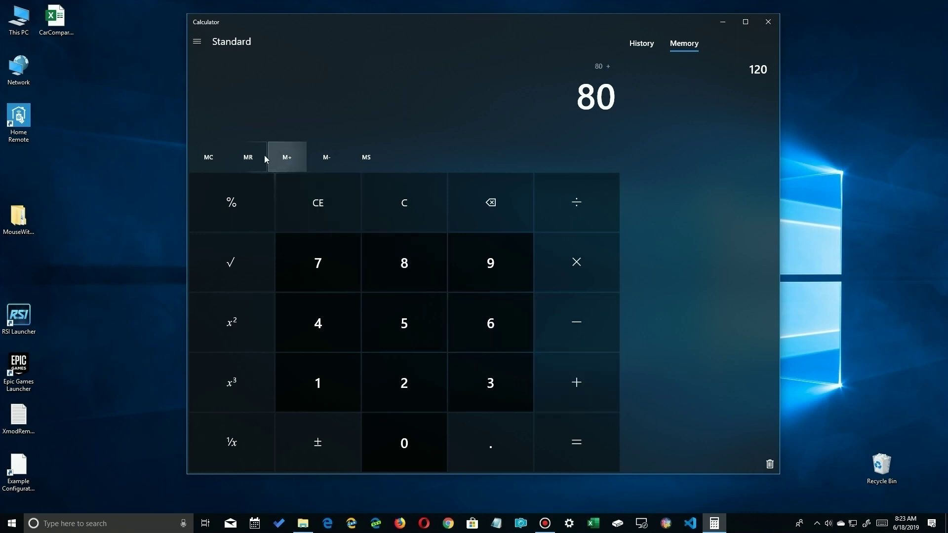
pyautogui.click(251, 158)
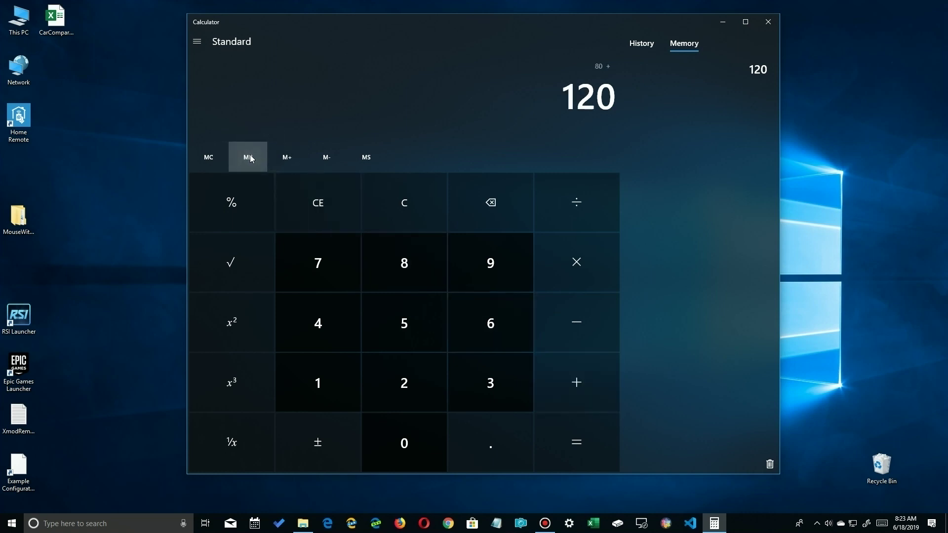
pyautogui.click(574, 454)
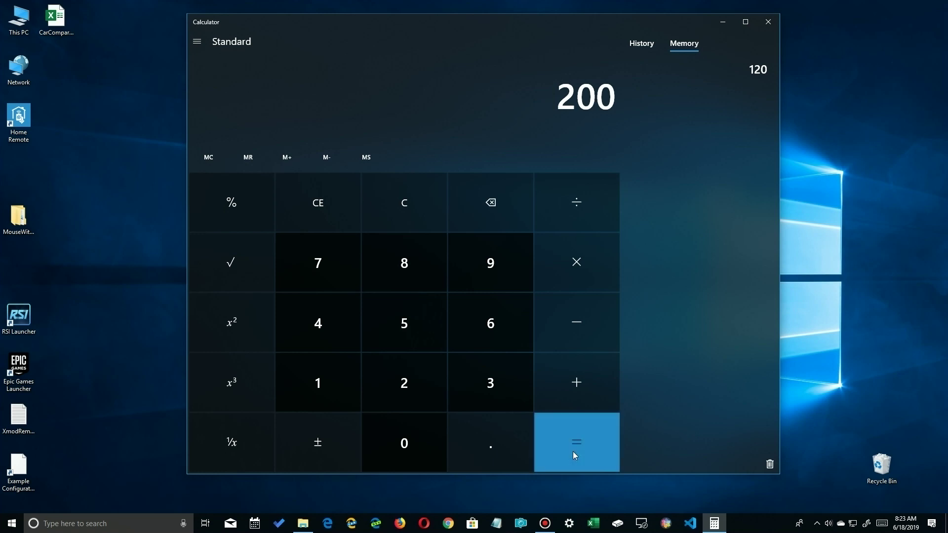
# Check the calculation history, return to the memory list, and store the displayed result as a separate memory entry
pyautogui.hotkey('ctrl', 'l')
pyautogui.click(641, 44)
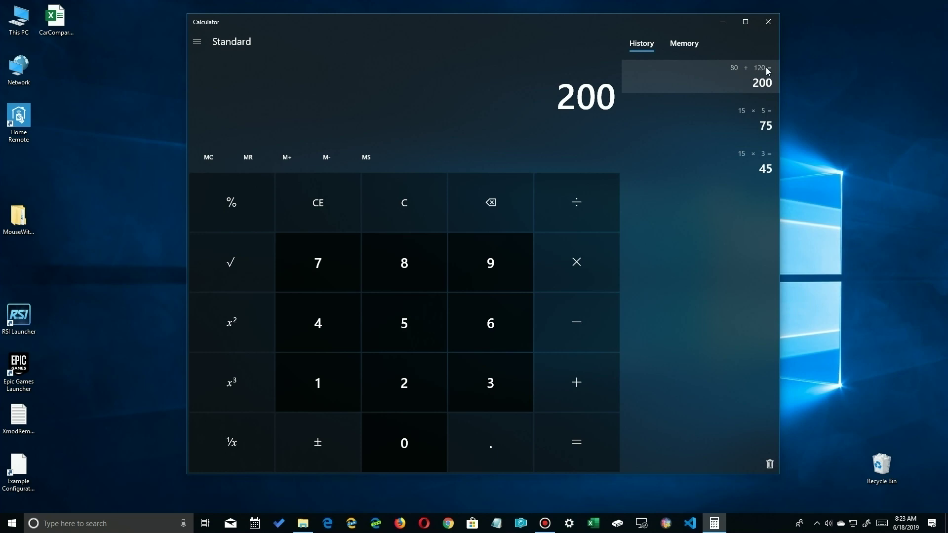
pyautogui.click(685, 43)
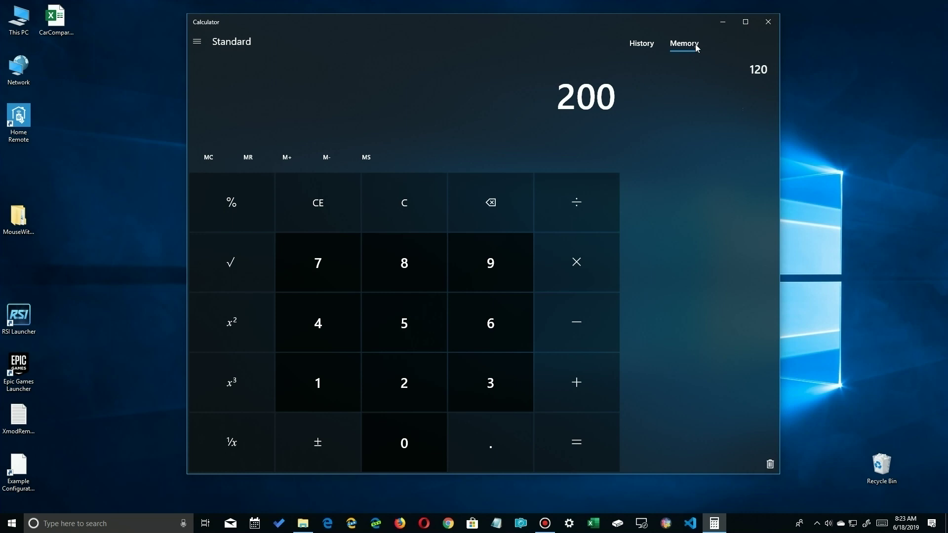
pyautogui.hotkey('ctrl', 'l')
pyautogui.click(635, 44)
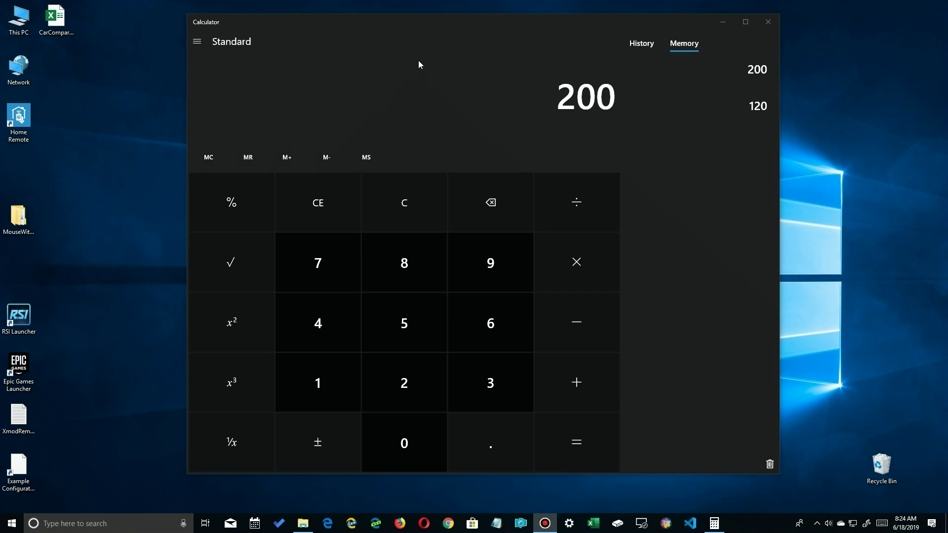
pyautogui.click(419, 61)
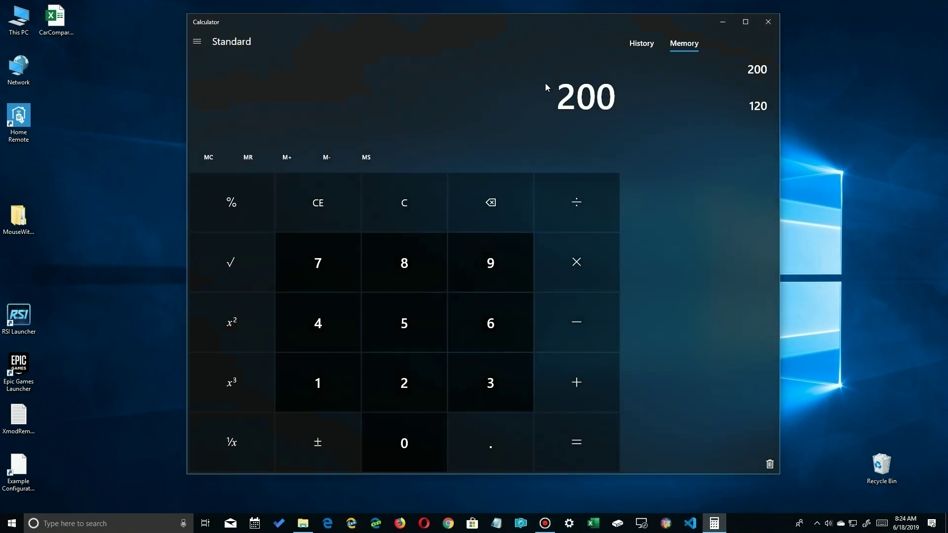
pyautogui.moveTo(760, 119)
# Store the displayed 200 as another memory entry, subtract 200 from that entry, and add 200 back
pyautogui.click(364, 162)
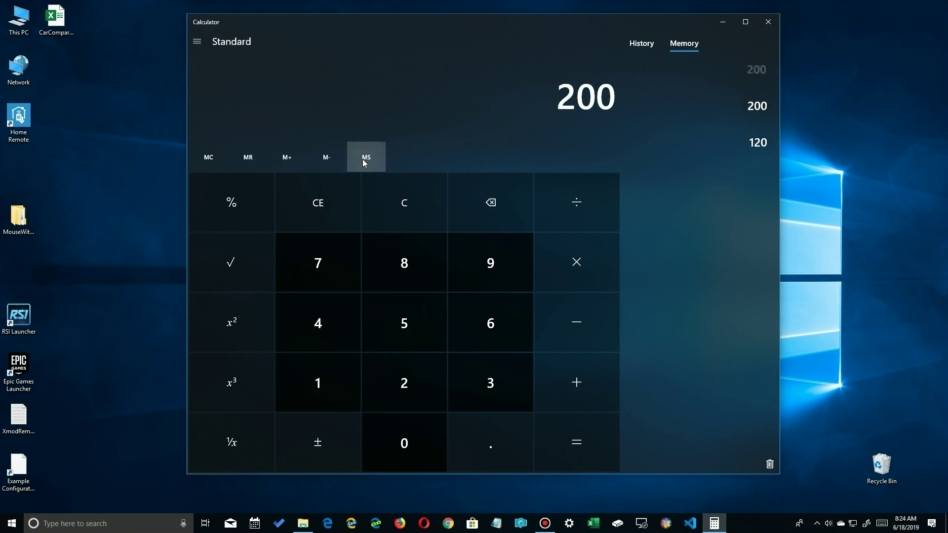
pyautogui.click(325, 158)
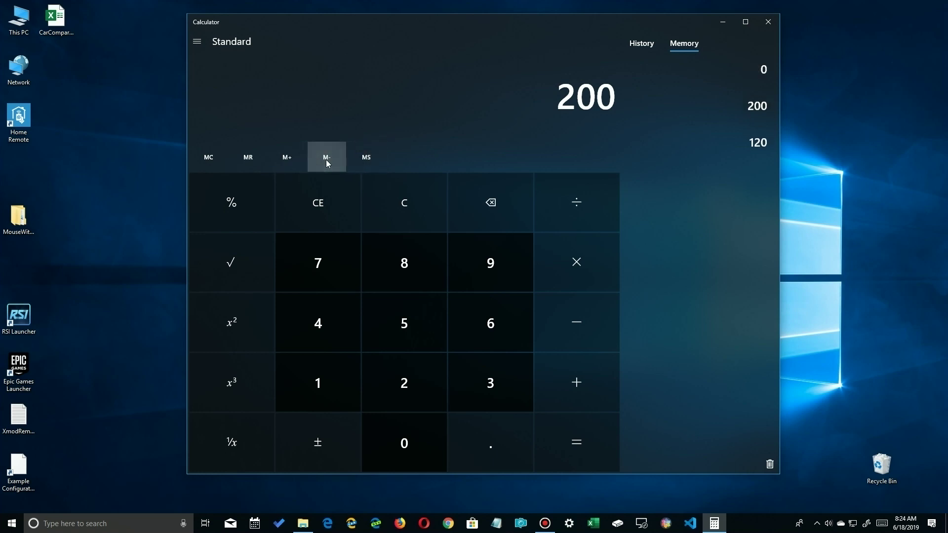
pyautogui.click(284, 156)
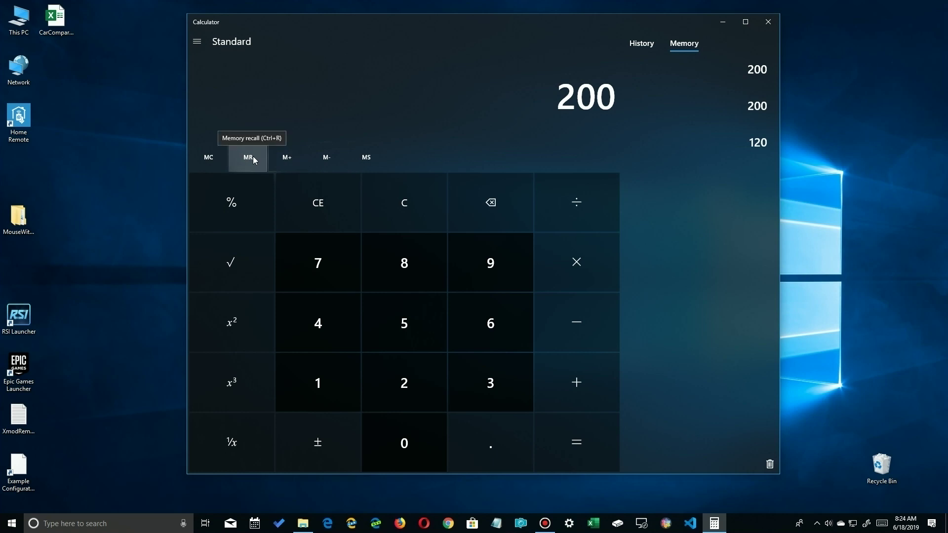
# Clear only the 120 entry from the memory list
pyautogui.moveTo(731, 157)
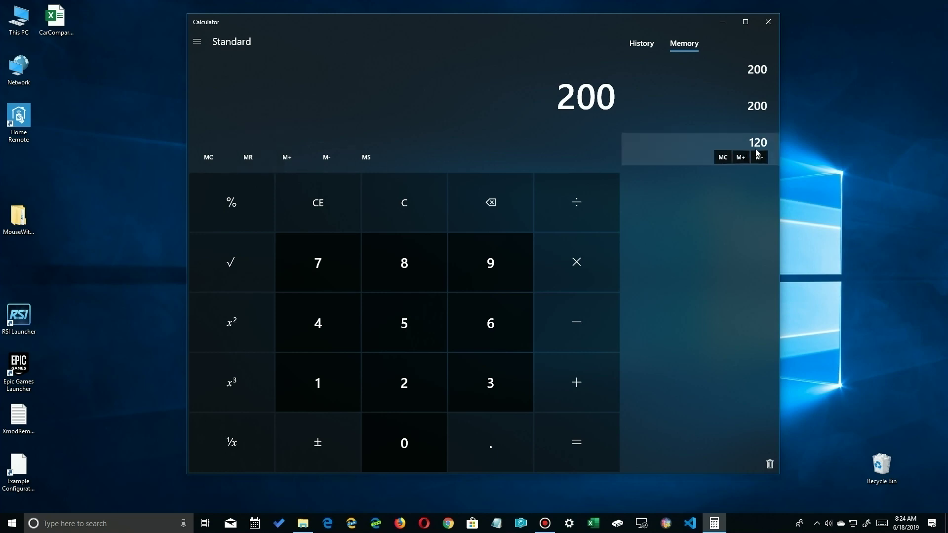
pyautogui.click(723, 157)
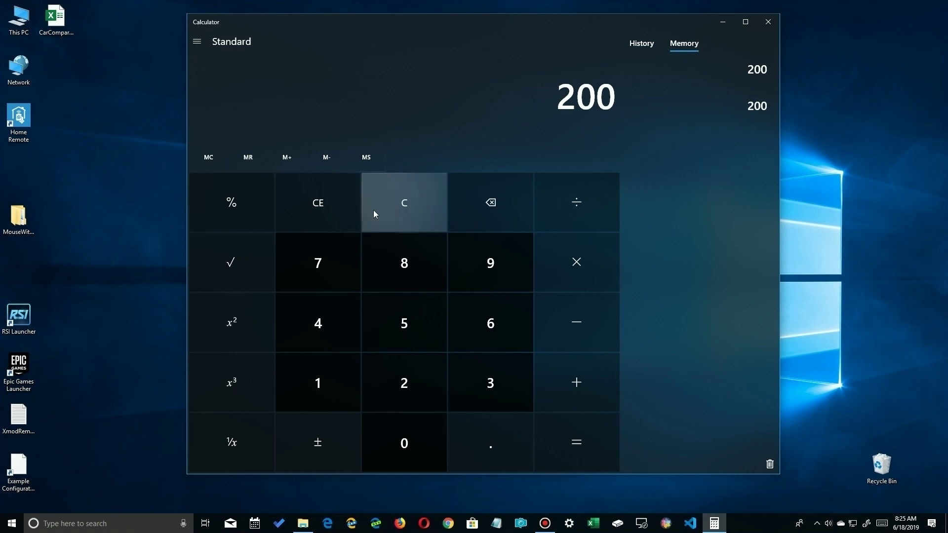
# Enter 50, add it to the newest memory entry, and store it as a separate memory entry
pyautogui.click(409, 316)
pyautogui.click(410, 422)
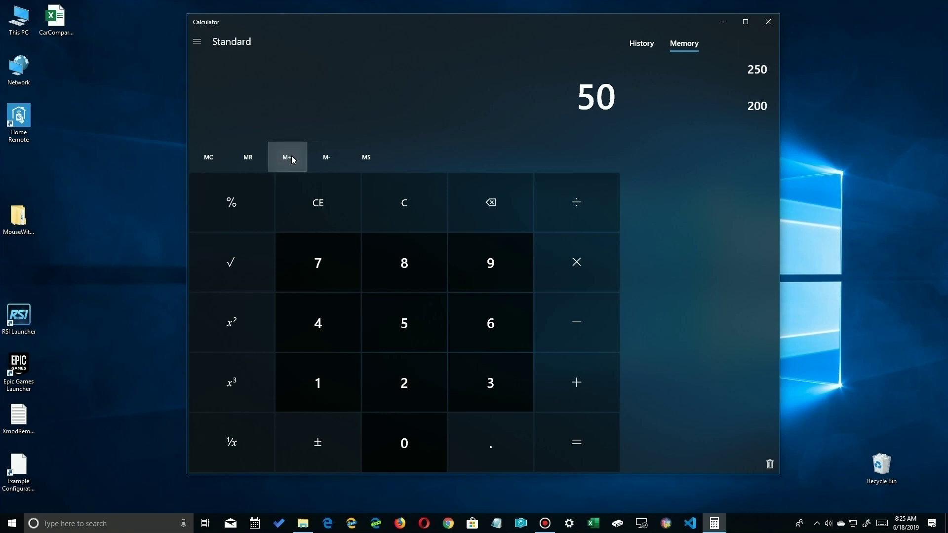
pyautogui.moveTo(763, 76)
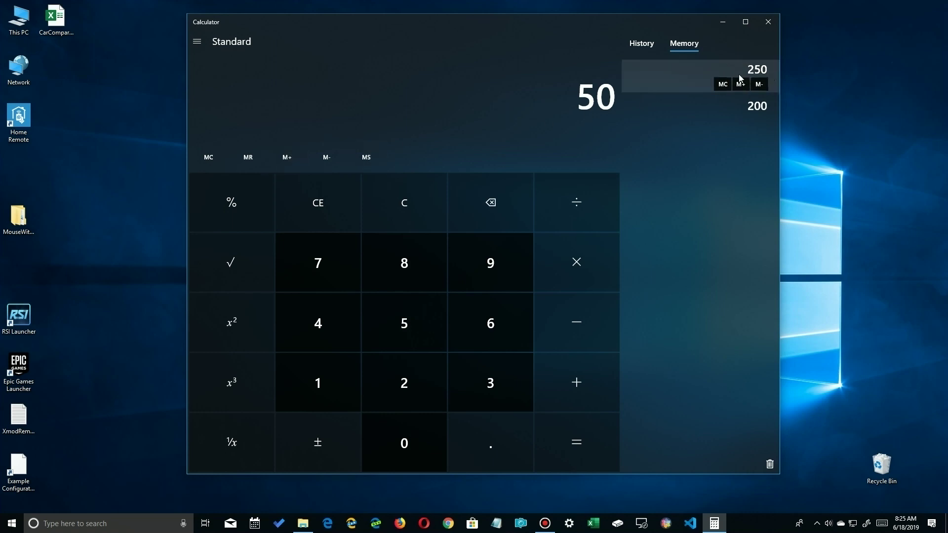
pyautogui.click(366, 158)
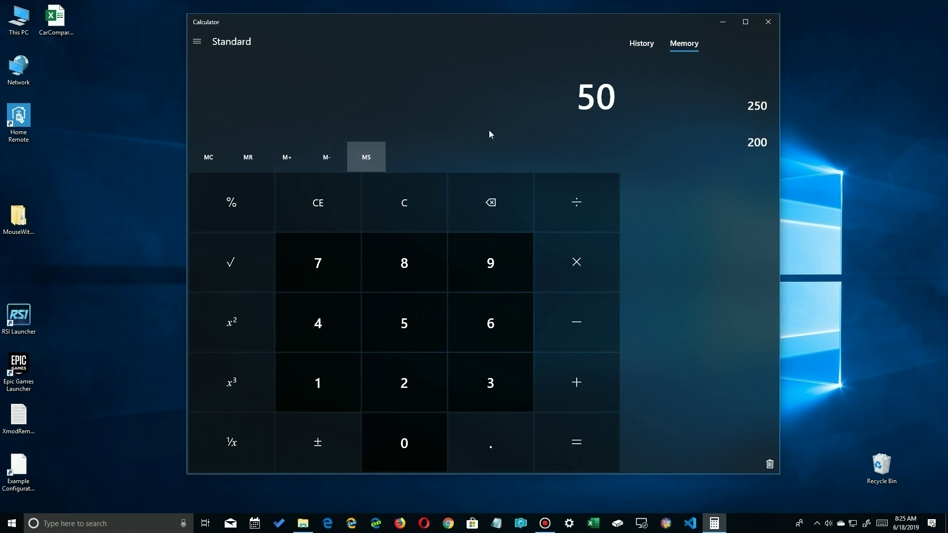
pyautogui.moveTo(725, 136)
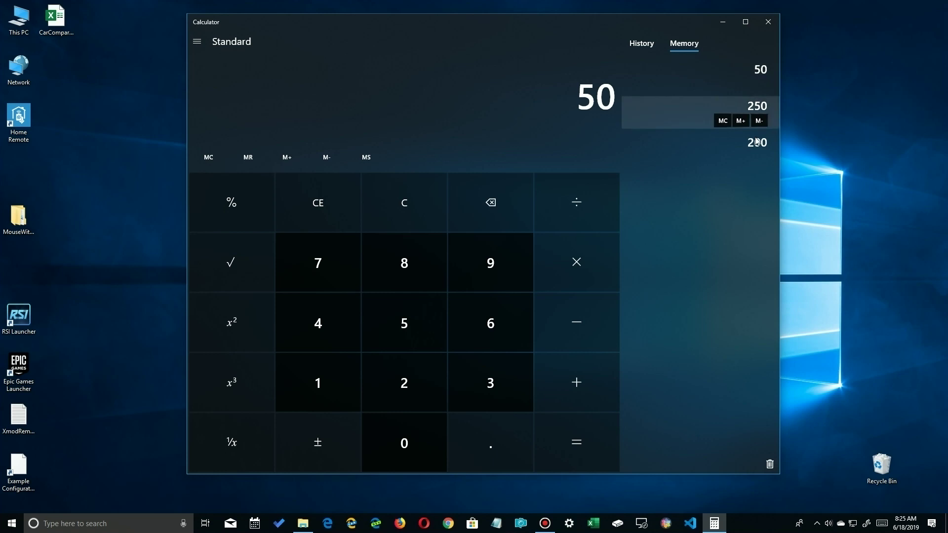
# Enter 75 and store it as a separate memory entry, and do the same with 78
pyautogui.click(348, 272)
pyautogui.click(406, 319)
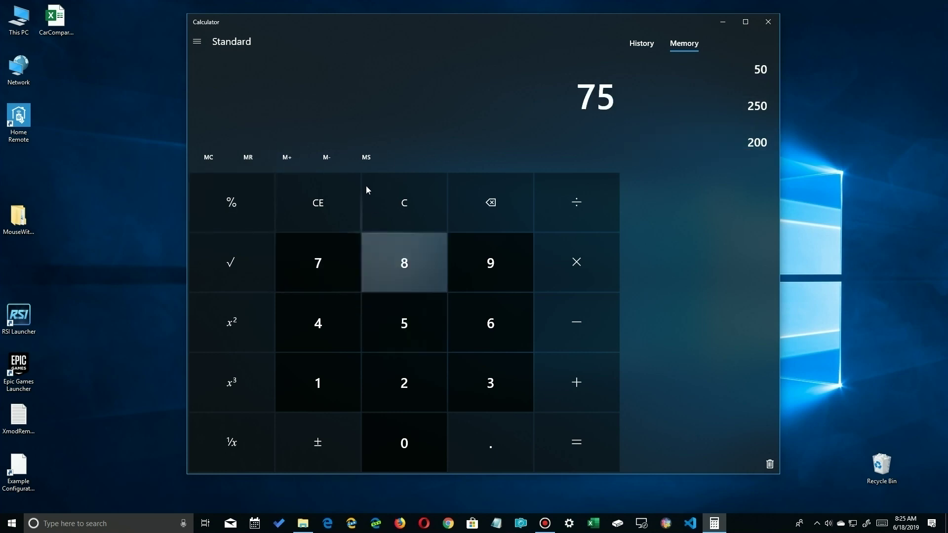
pyautogui.click(366, 157)
pyautogui.click(316, 262)
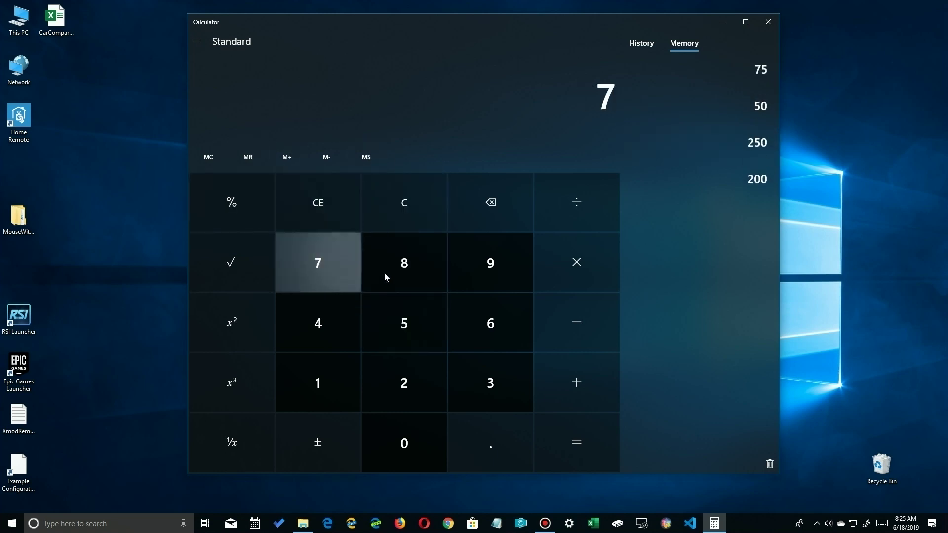
pyautogui.click(419, 260)
pyautogui.click(366, 157)
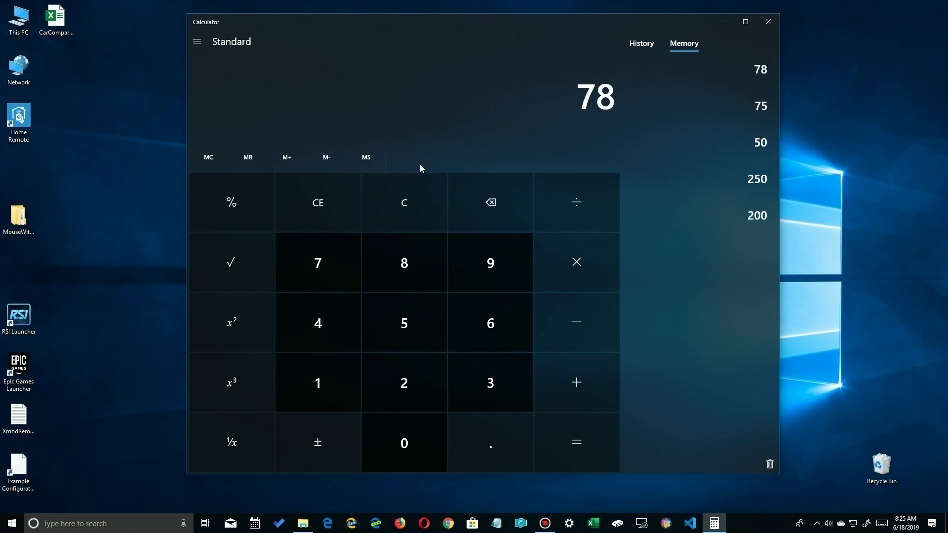
# Enter 40, add it to the newest memory entry, and clear the display
pyautogui.moveTo(736, 69)
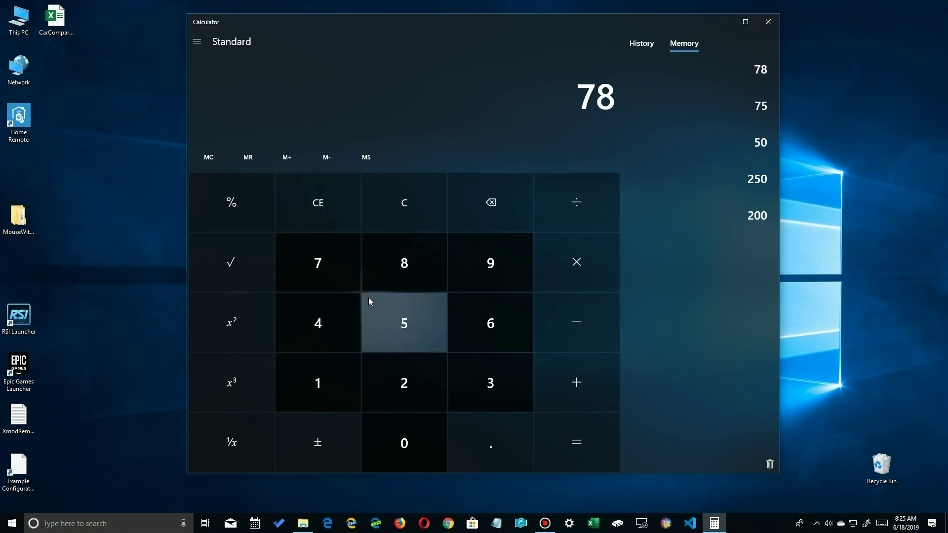
pyautogui.click(319, 321)
pyautogui.click(388, 426)
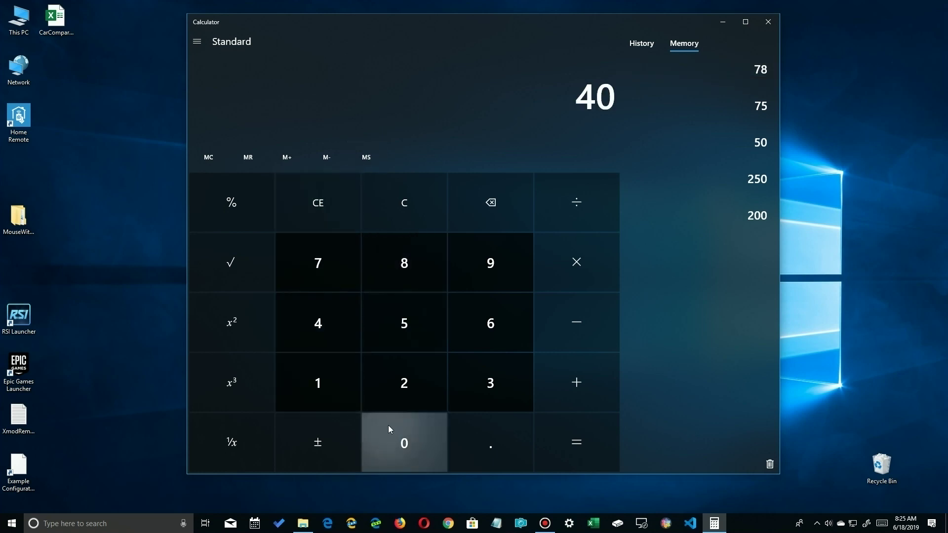
pyautogui.click(288, 157)
pyautogui.moveTo(740, 85)
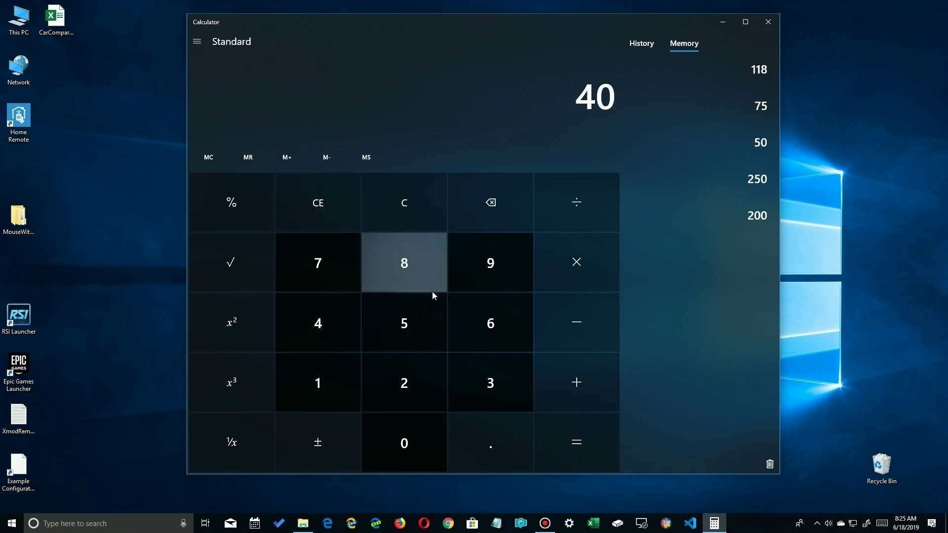
pyautogui.click(401, 198)
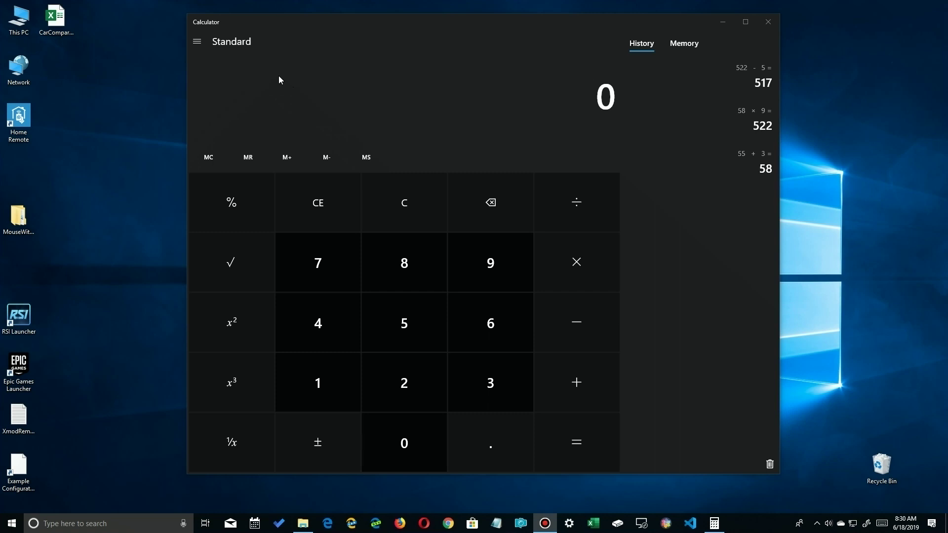
# Switch to the Scientific calculator and compare its history with its memory list
pyautogui.click(197, 42)
pyautogui.click(220, 103)
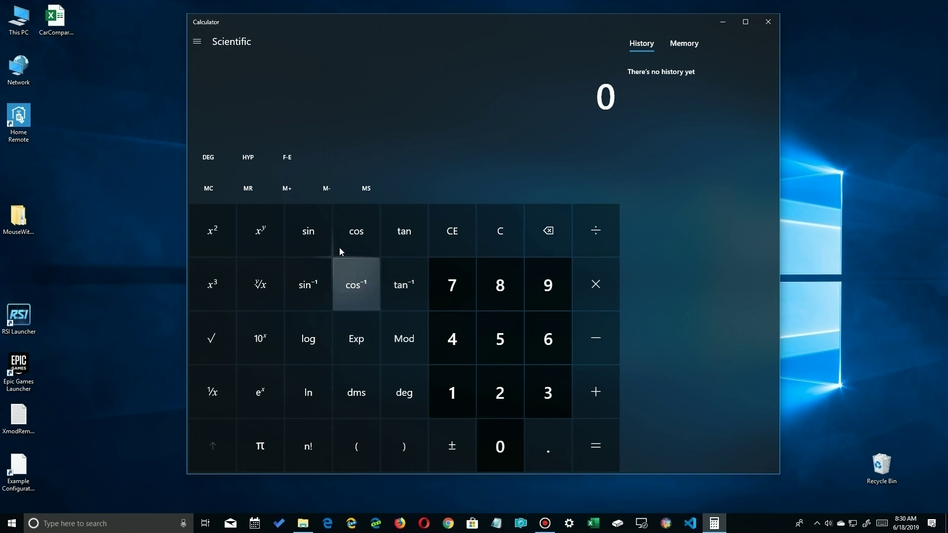
pyautogui.click(684, 45)
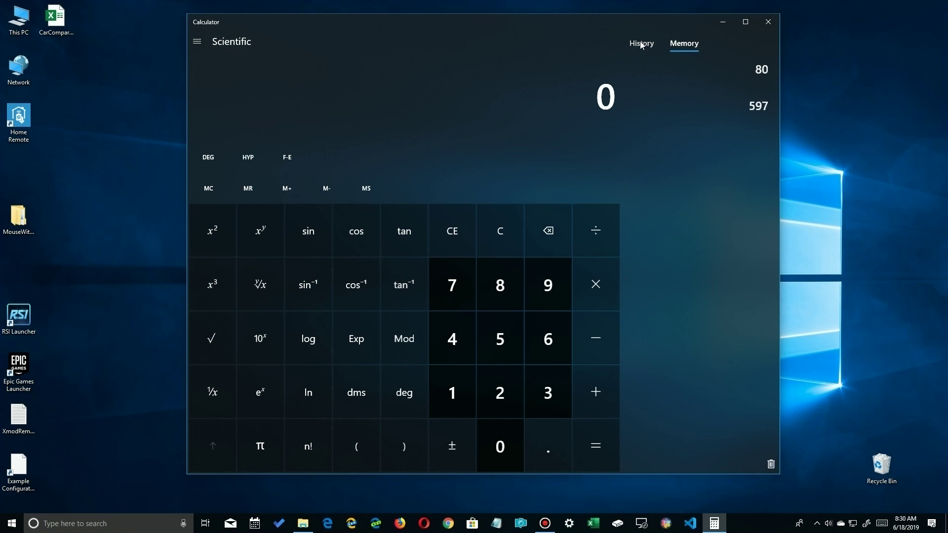
pyautogui.click(642, 44)
pyautogui.click(685, 44)
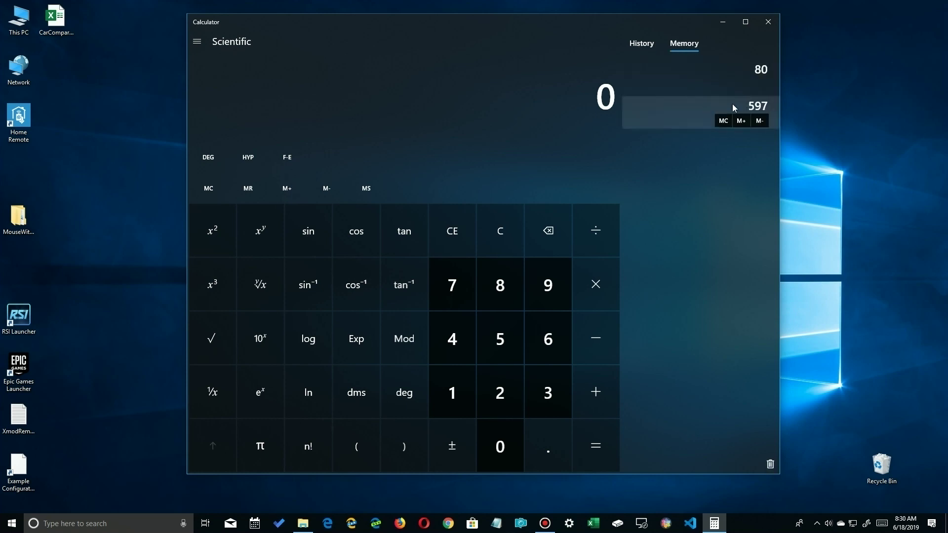
pyautogui.moveTo(748, 85)
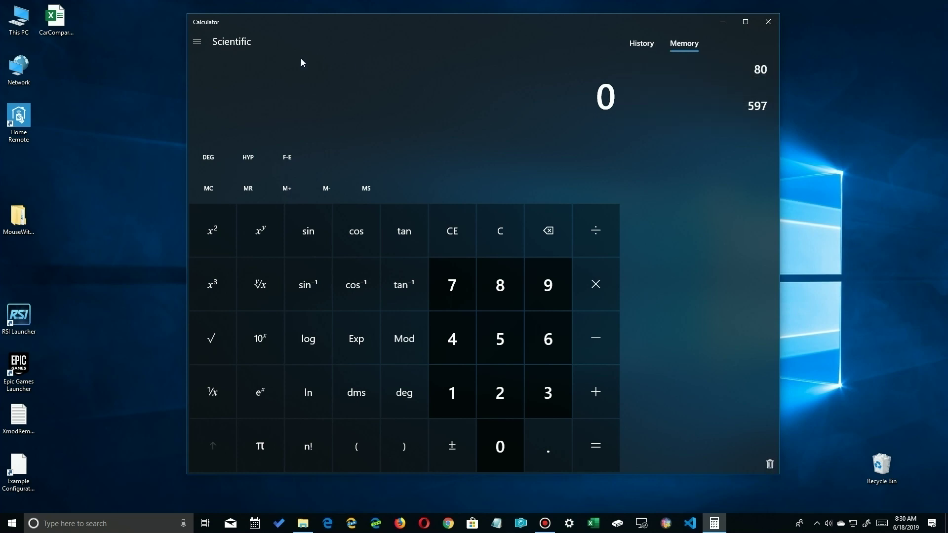
# Return to the Standard calculator and check its memory list and calculation history
pyautogui.click(197, 41)
pyautogui.click(217, 91)
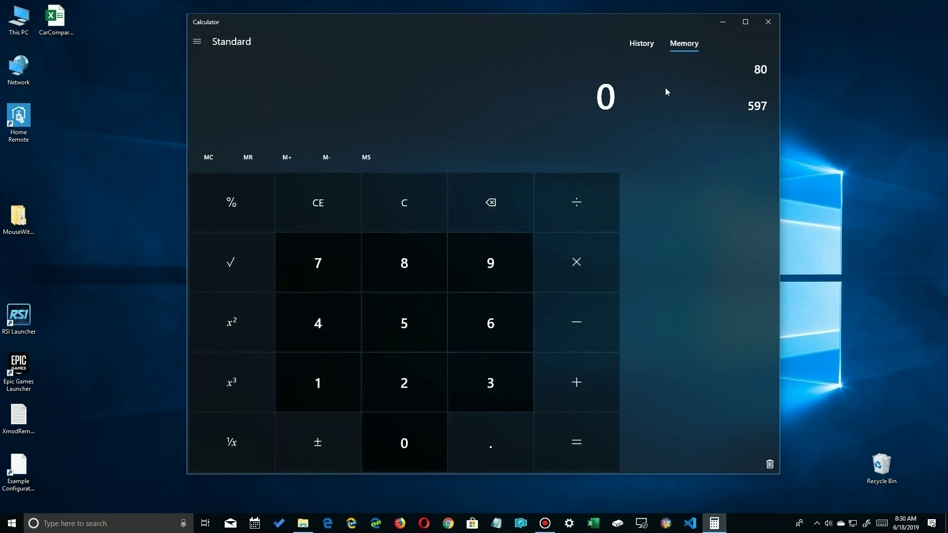
pyautogui.moveTo(760, 74)
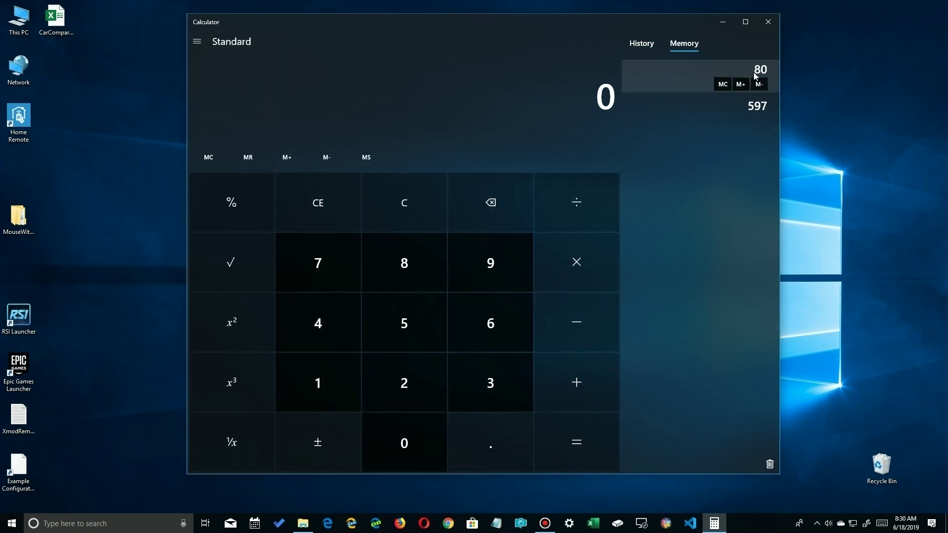
pyautogui.click(639, 46)
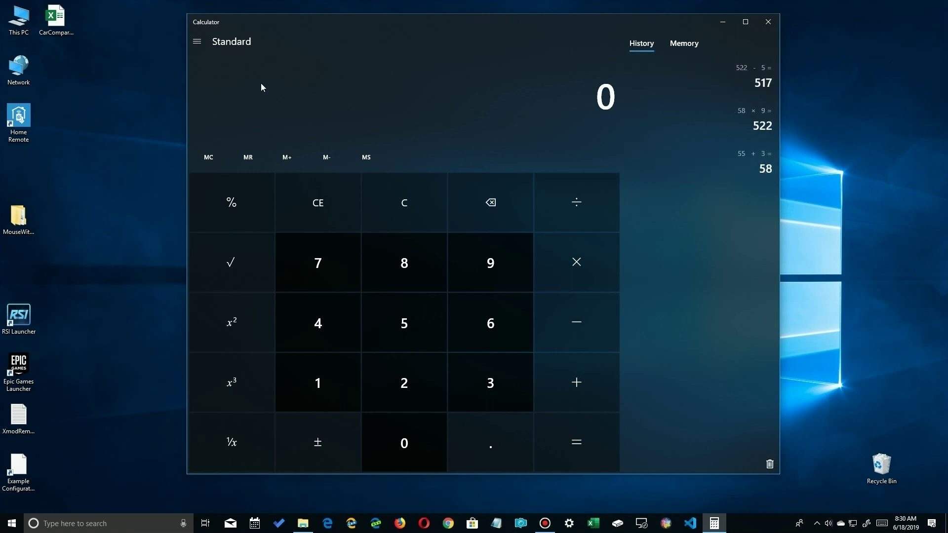
# Switch to the Scientific calculator, check the shared memory list, and return to the history
pyautogui.click(197, 41)
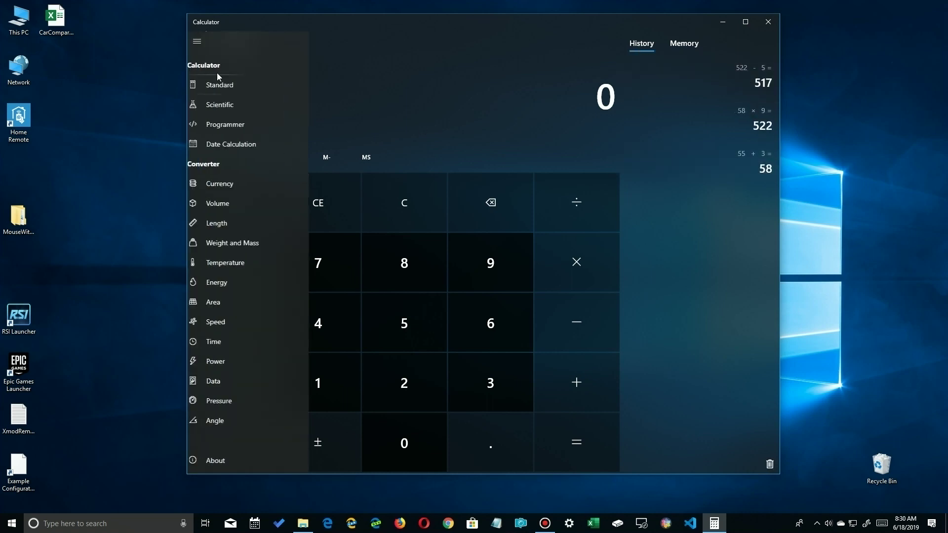
pyautogui.click(223, 106)
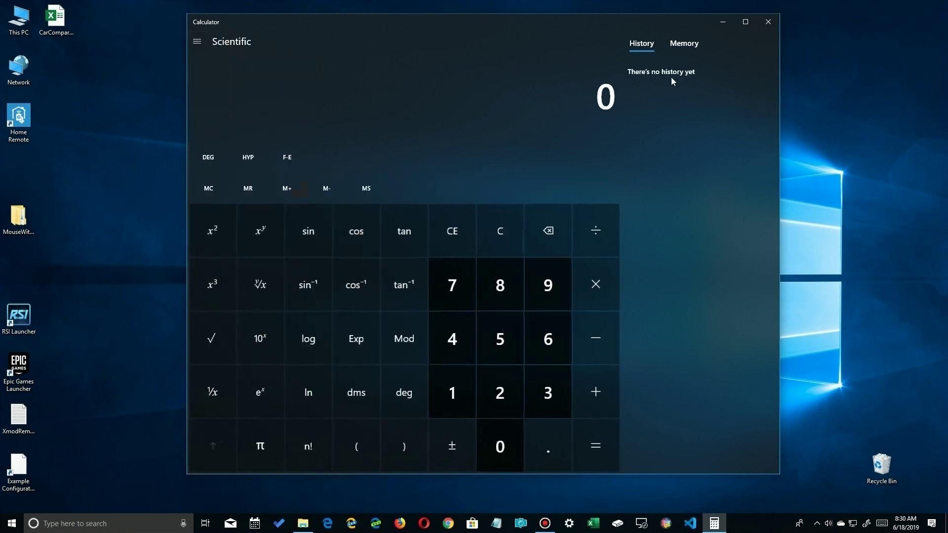
pyautogui.click(687, 45)
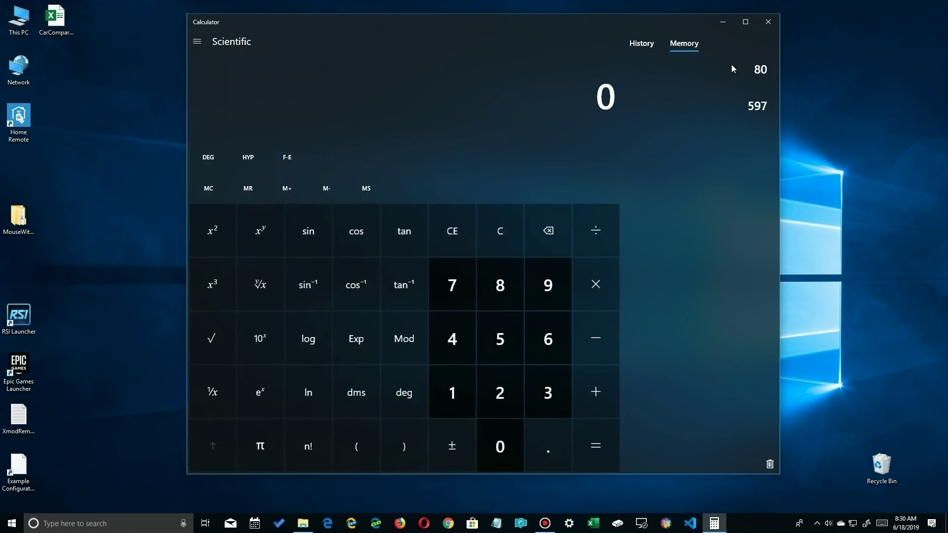
pyautogui.click(642, 44)
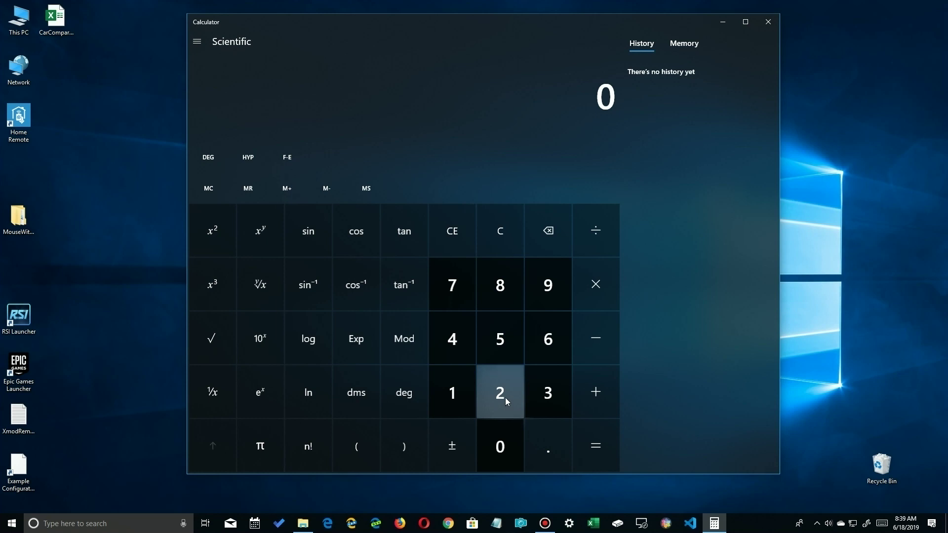
# Calculate 2 × 10^(2) using the power-of-ten function
pyautogui.click(505, 398)
pyautogui.click(594, 289)
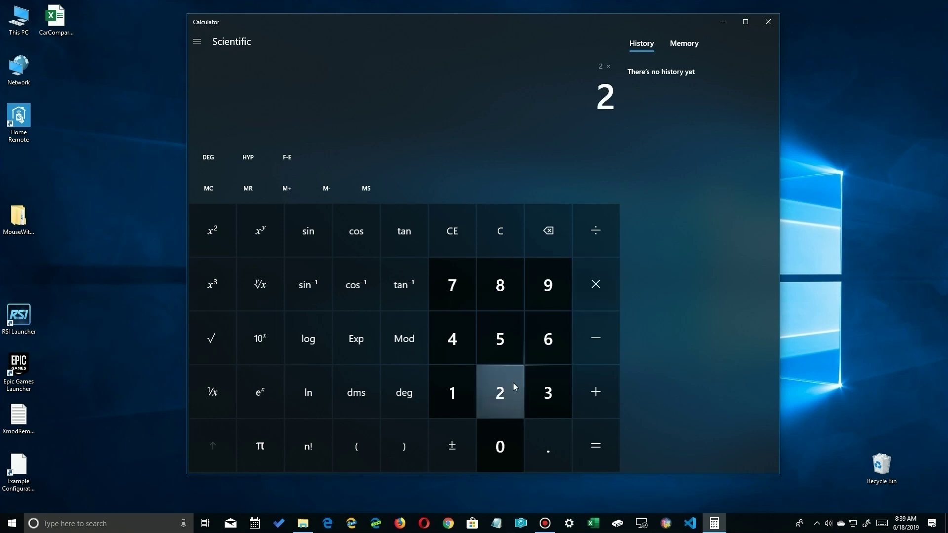
pyautogui.click(262, 340)
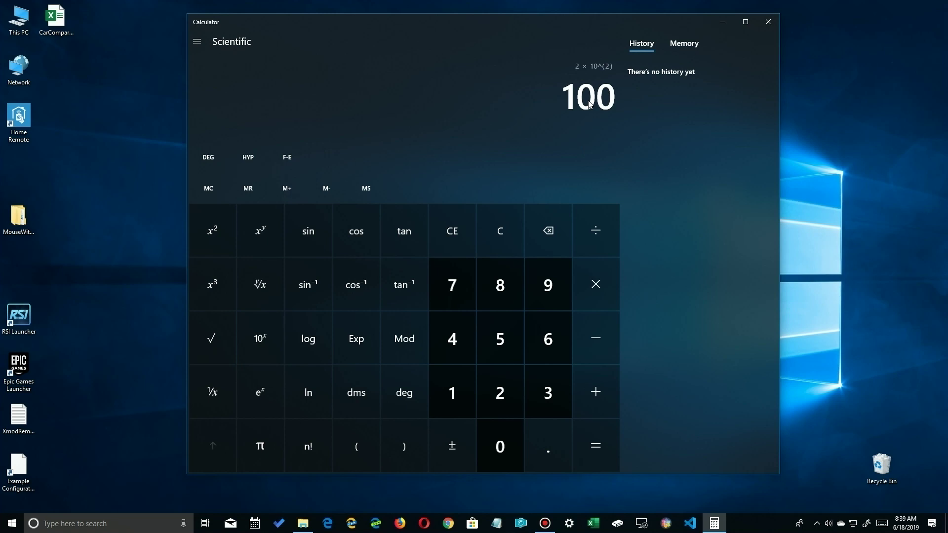
pyautogui.press('Return')
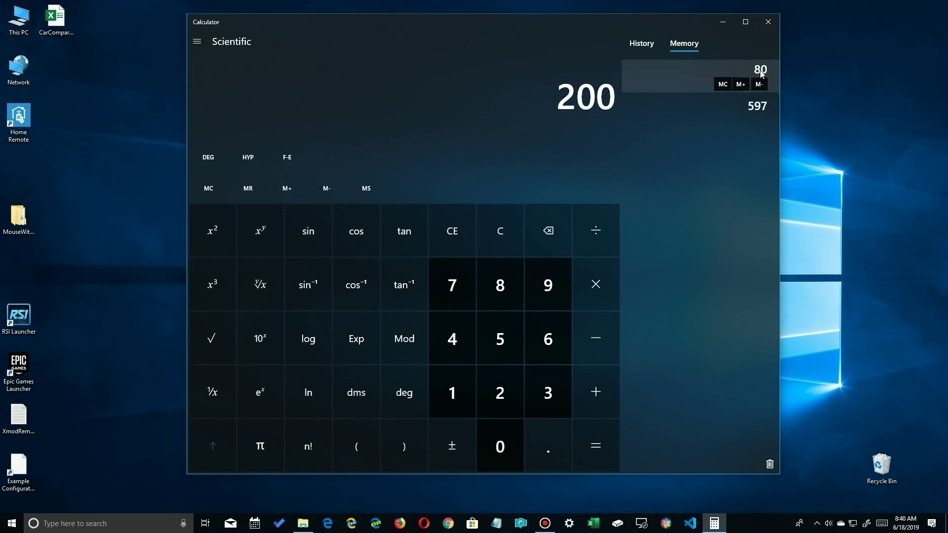
# Check the scientific history, store the displayed 200 as a separate memory entry, and show the memory list
pyautogui.click(642, 44)
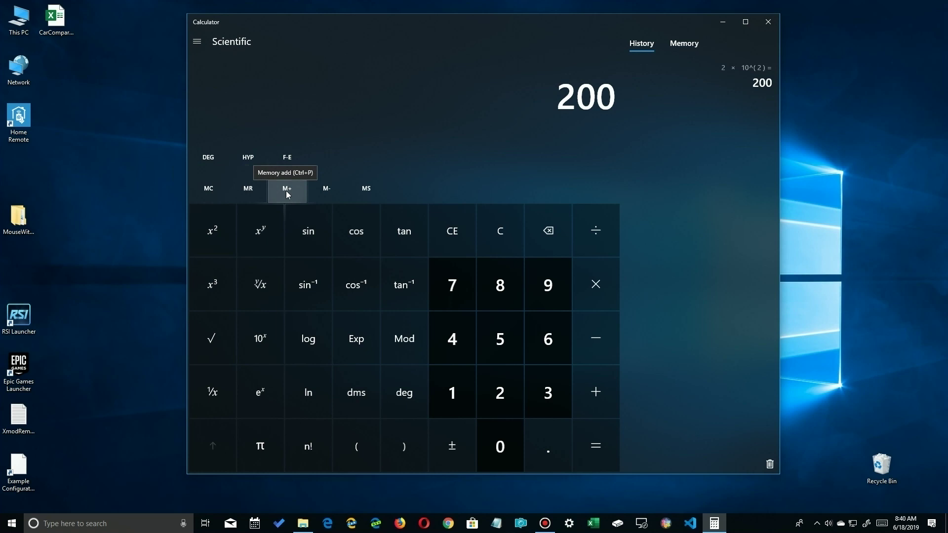
pyautogui.click(669, 49)
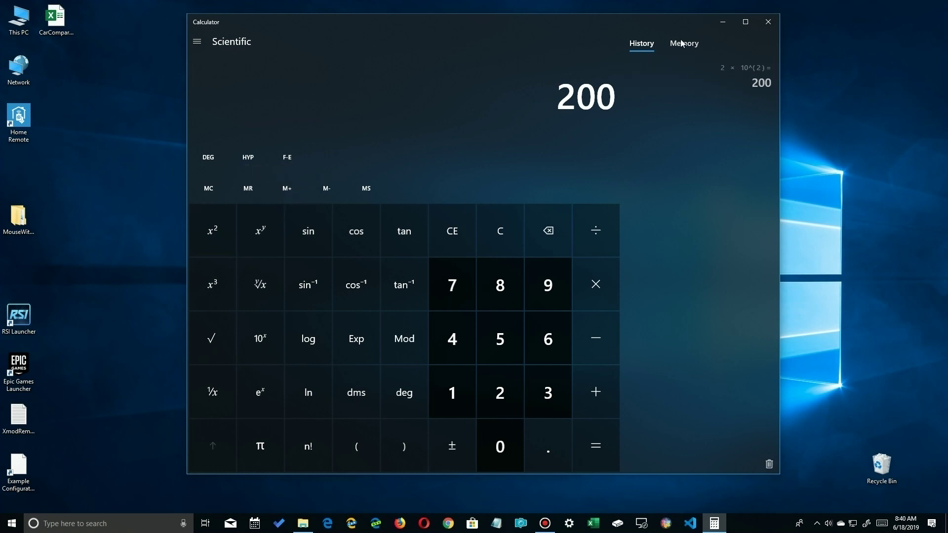
pyautogui.click(644, 48)
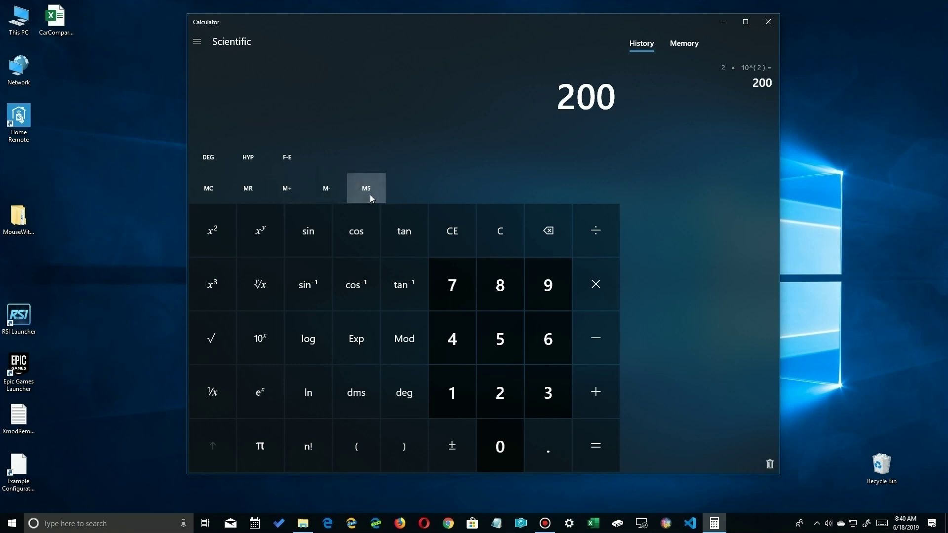
pyautogui.click(692, 47)
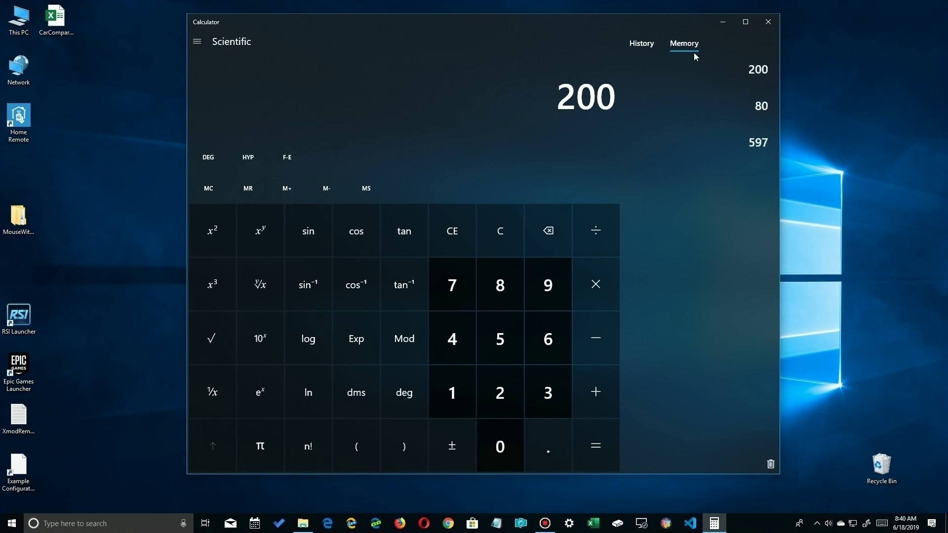
pyautogui.moveTo(759, 72)
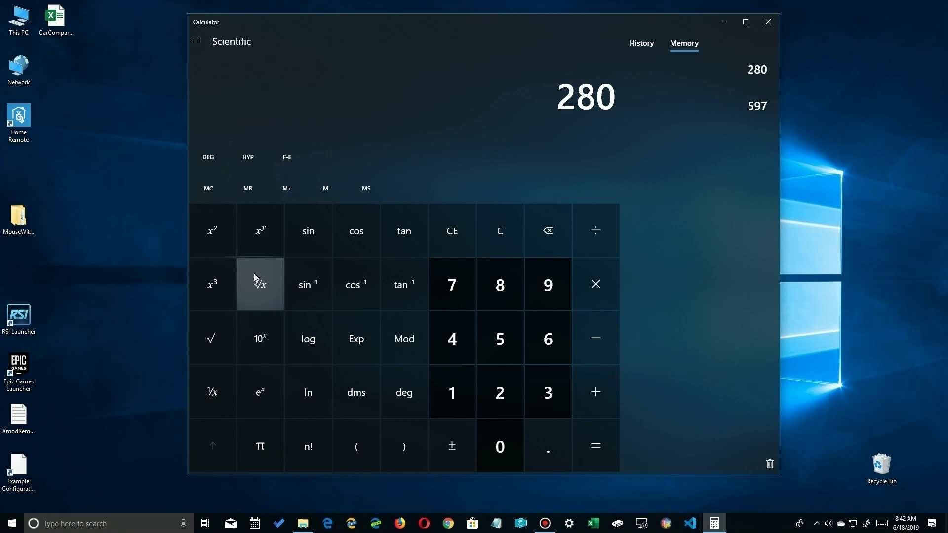
# Recall the 2 × 10^(2) calculation from the history and add pi to it
pyautogui.click(213, 232)
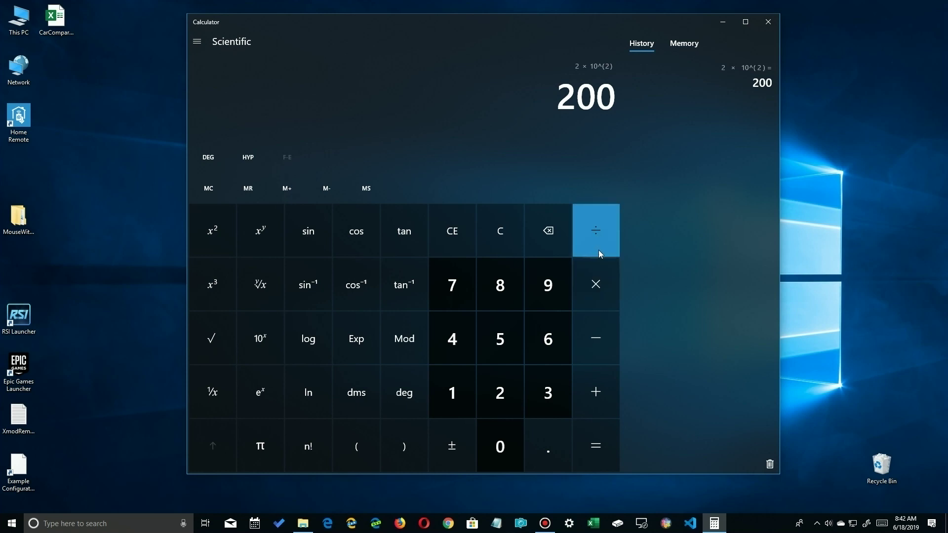
pyautogui.click(586, 390)
pyautogui.click(264, 445)
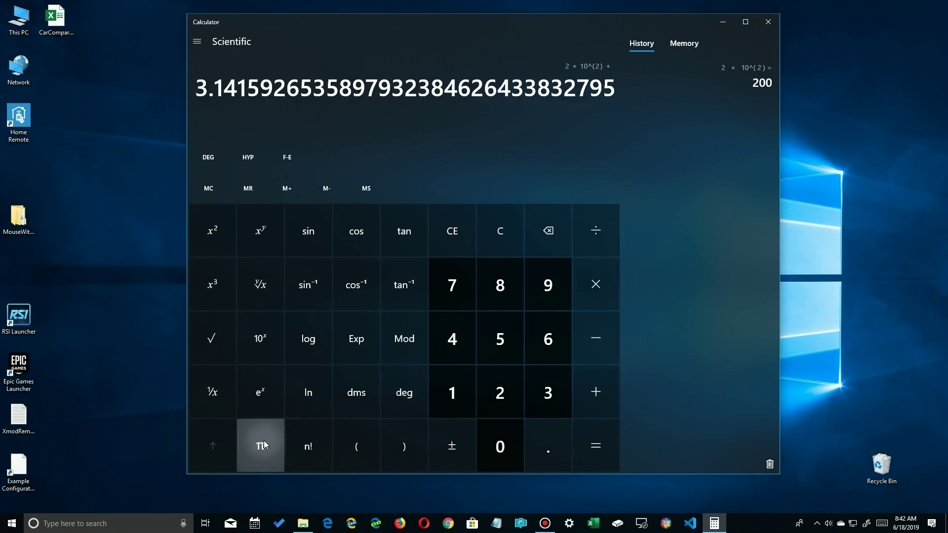
pyautogui.click(593, 437)
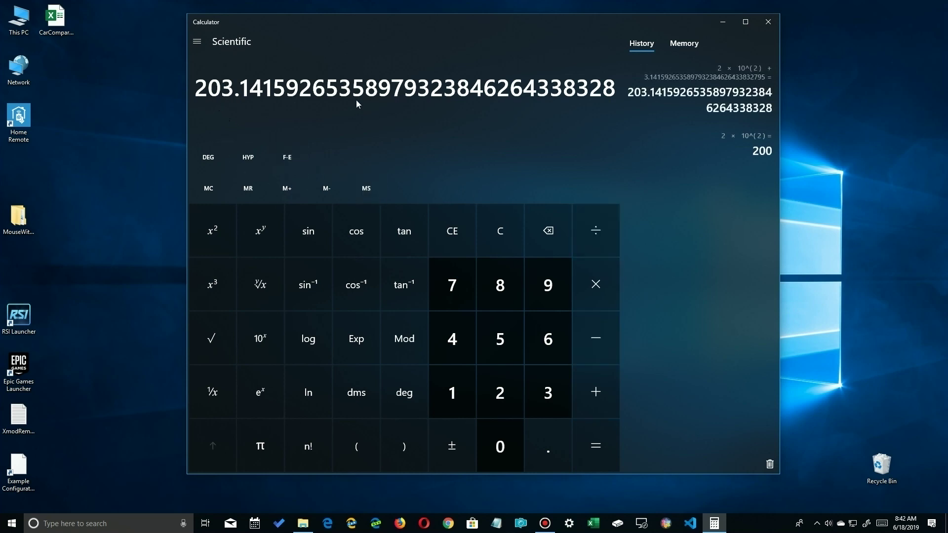
# Recall both history calculations one after the other, and delete the one that adds pi
pyautogui.click(762, 147)
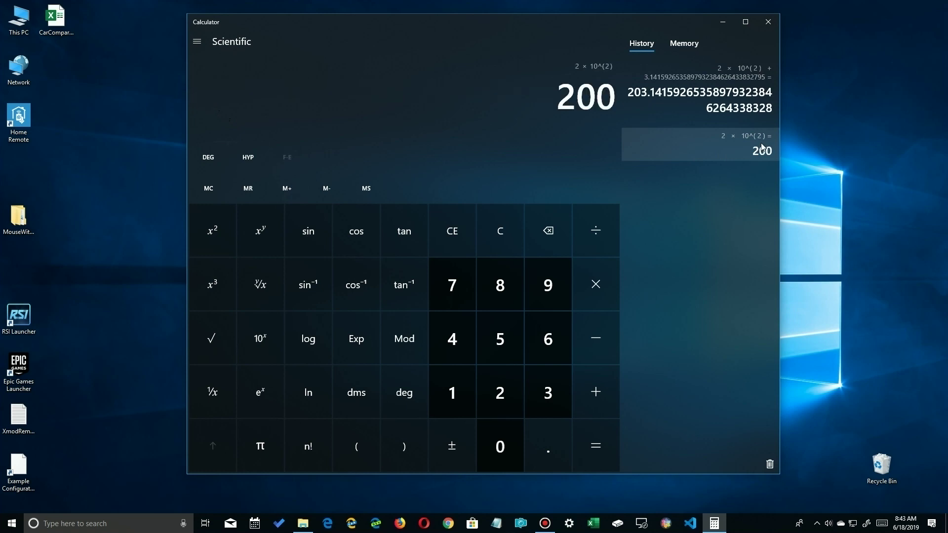
pyautogui.click(710, 78)
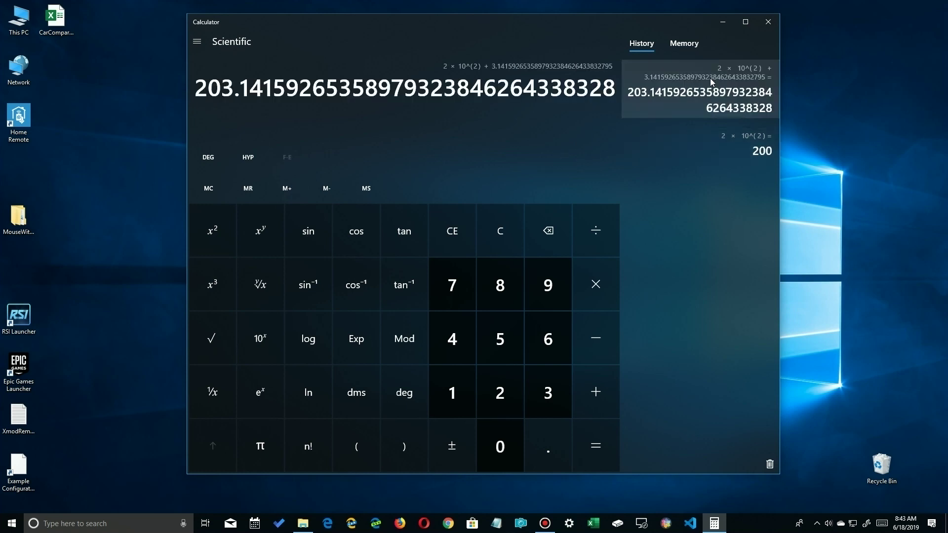
pyautogui.rightClick(751, 78)
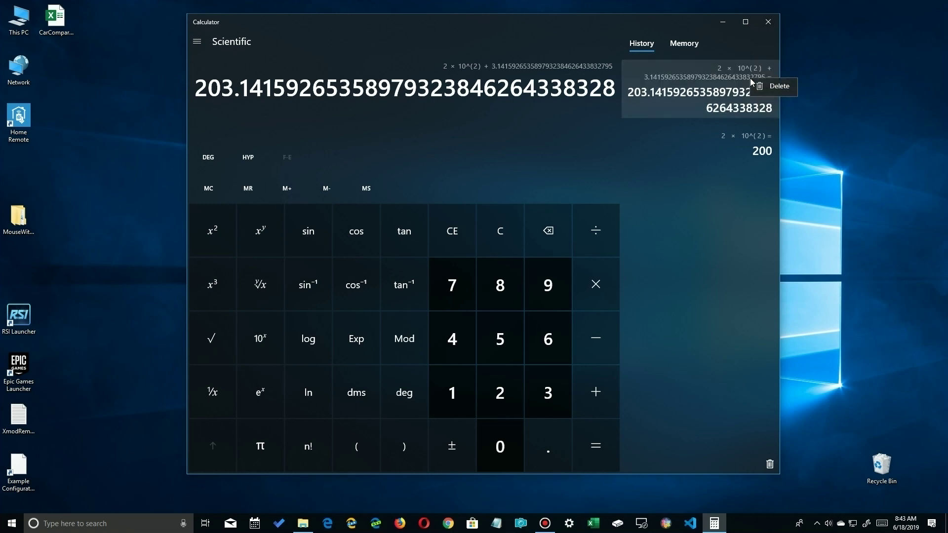
pyautogui.click(762, 87)
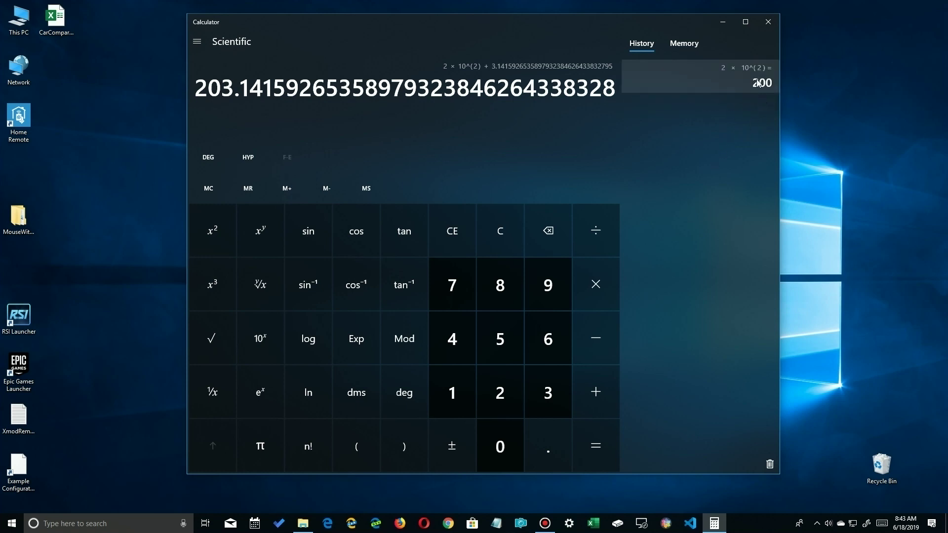
# Recall the 2 × 10^(2) calculation, check the memory list, and return to the history
pyautogui.click(762, 87)
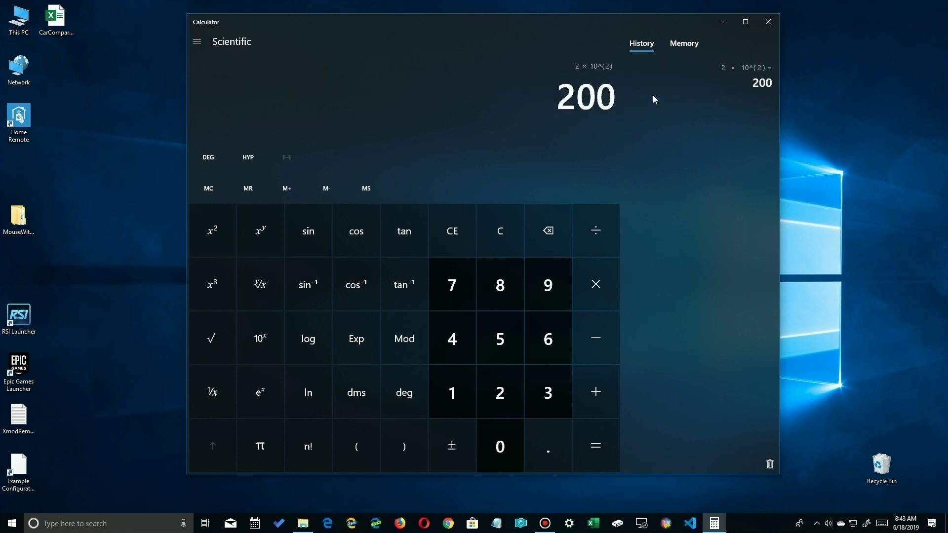
pyautogui.click(672, 45)
pyautogui.click(642, 44)
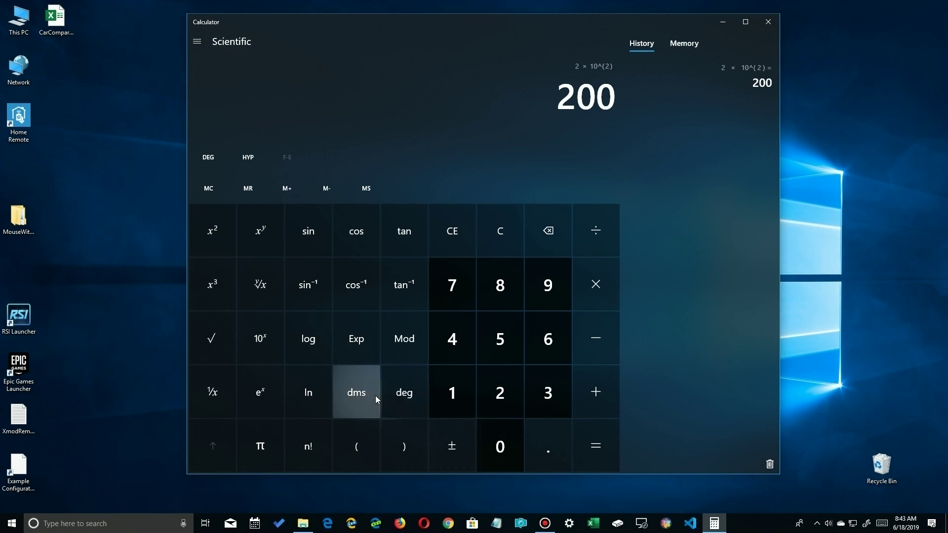
# Flip the sign of the recalled calculation's last term twice and recall the 2 × 10^(2) calculation from the history
pyautogui.click(451, 452)
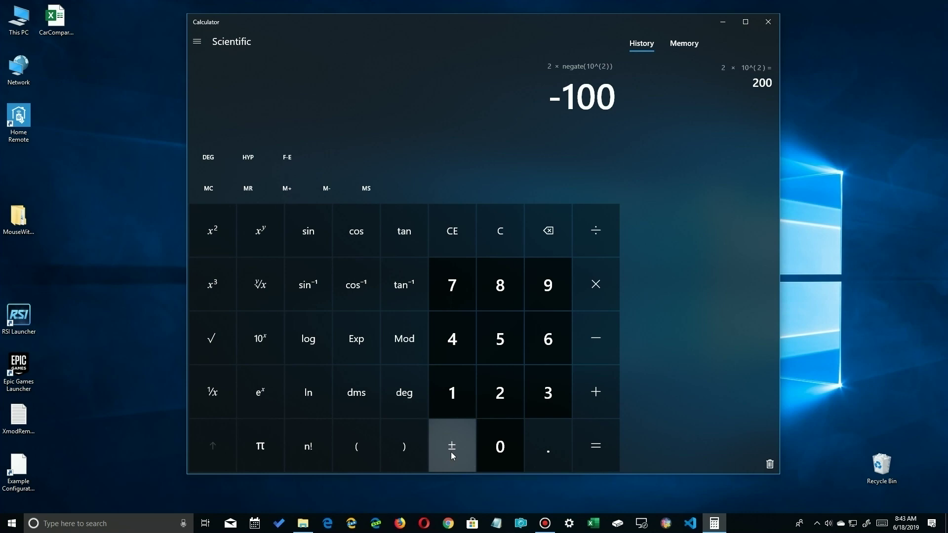
pyautogui.click(451, 452)
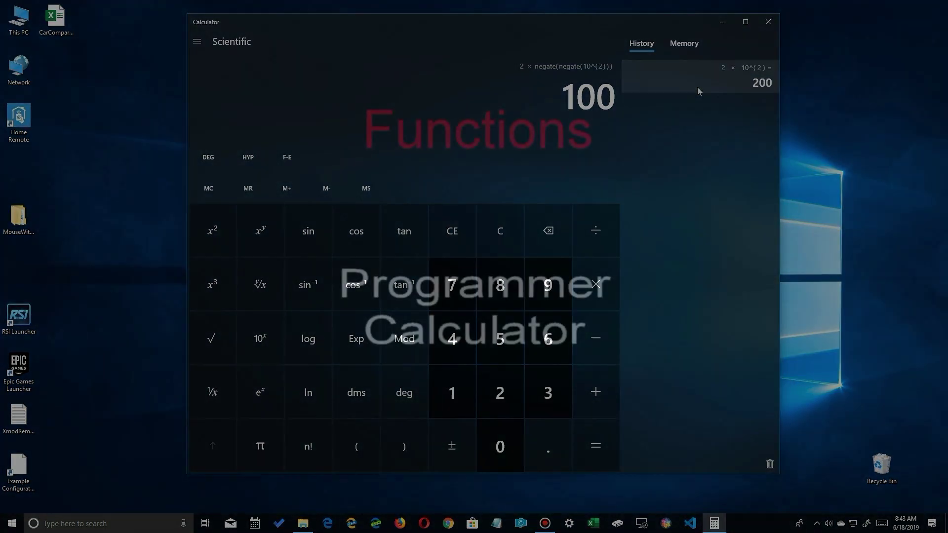
pyautogui.click(768, 84)
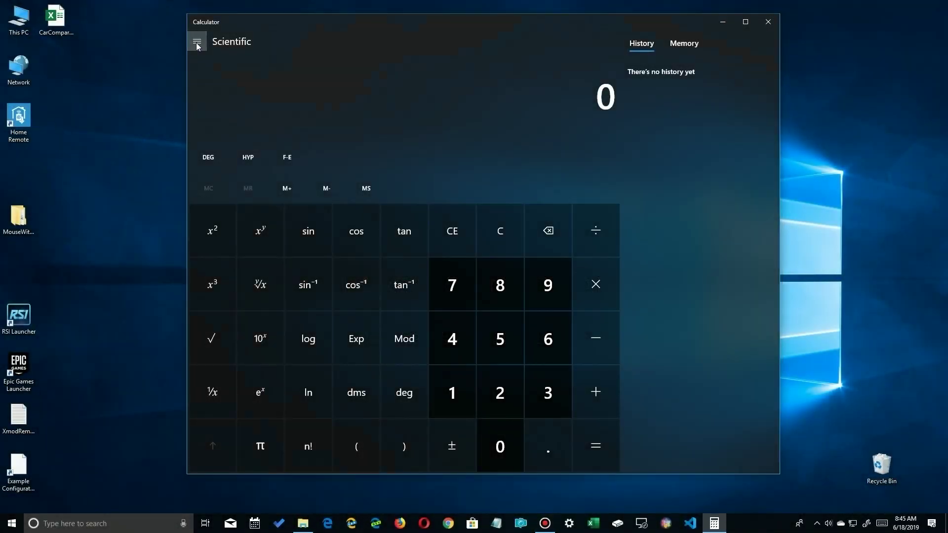
# In the Programmer calculator, show the bit toggling keypad with QWORD size and toggle bits 63 and 61
pyautogui.click(197, 43)
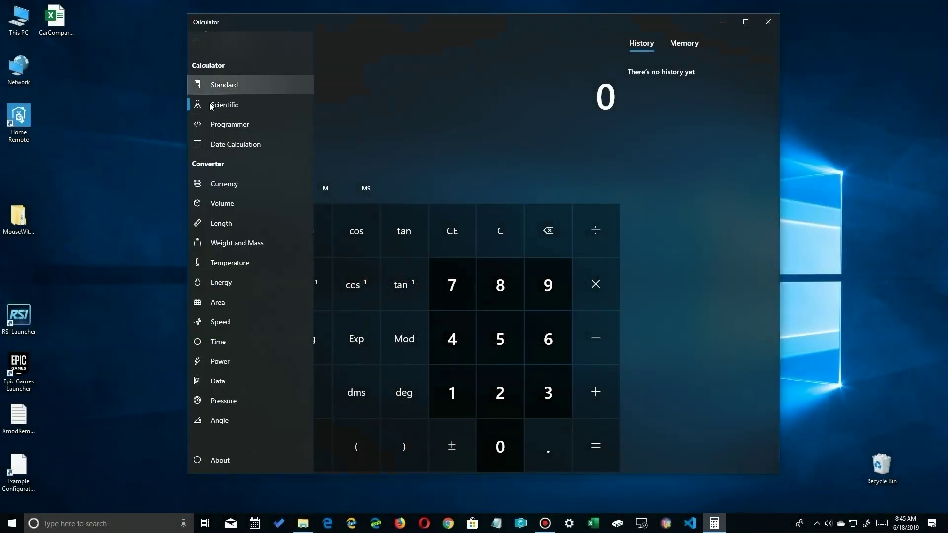
pyautogui.click(230, 124)
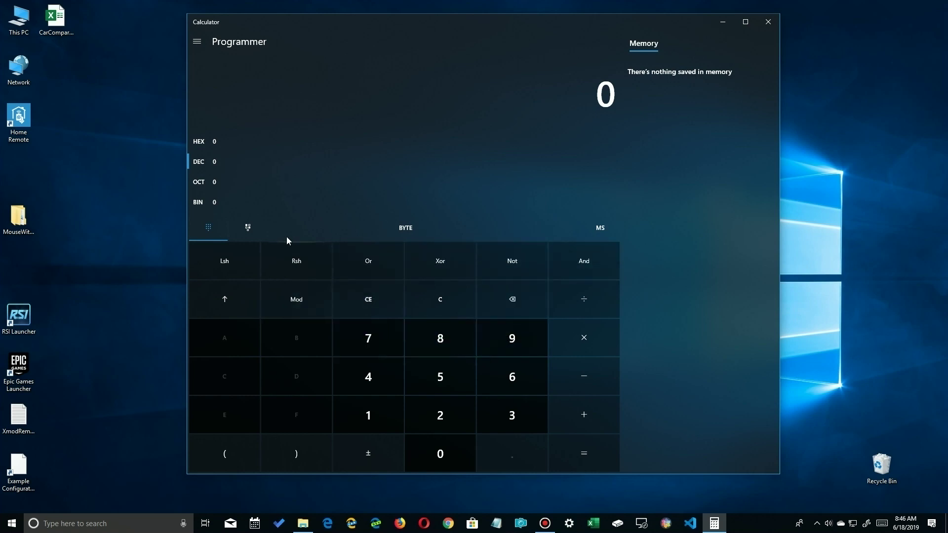
pyautogui.click(248, 227)
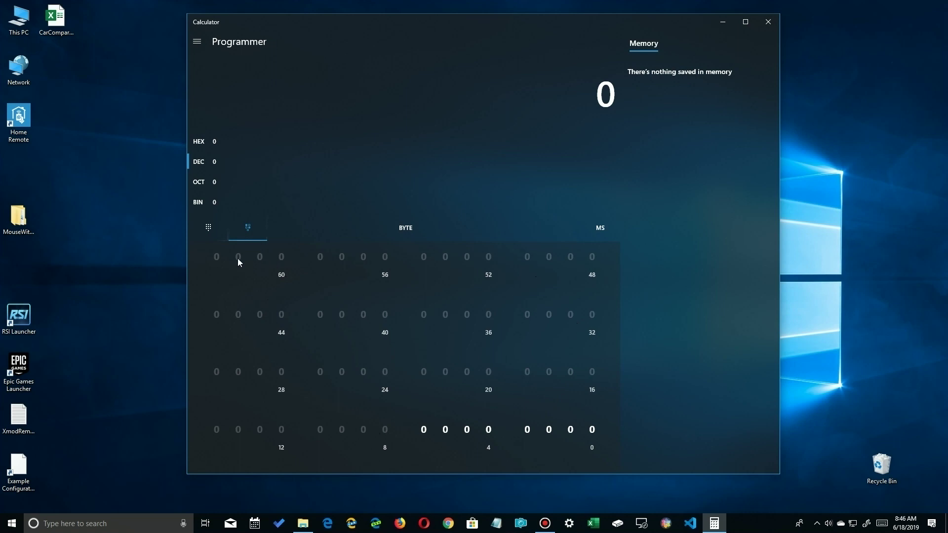
pyautogui.click(389, 239)
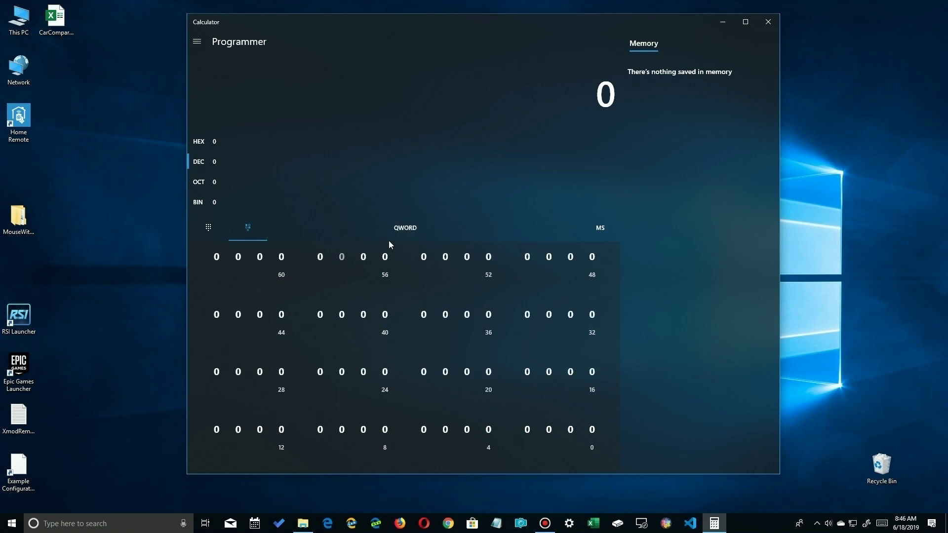
pyautogui.click(217, 257)
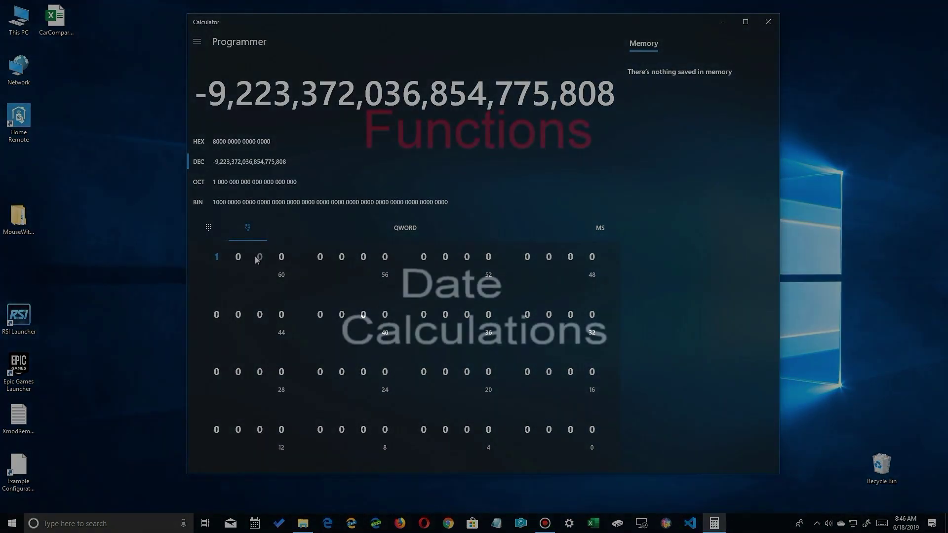
pyautogui.click(259, 258)
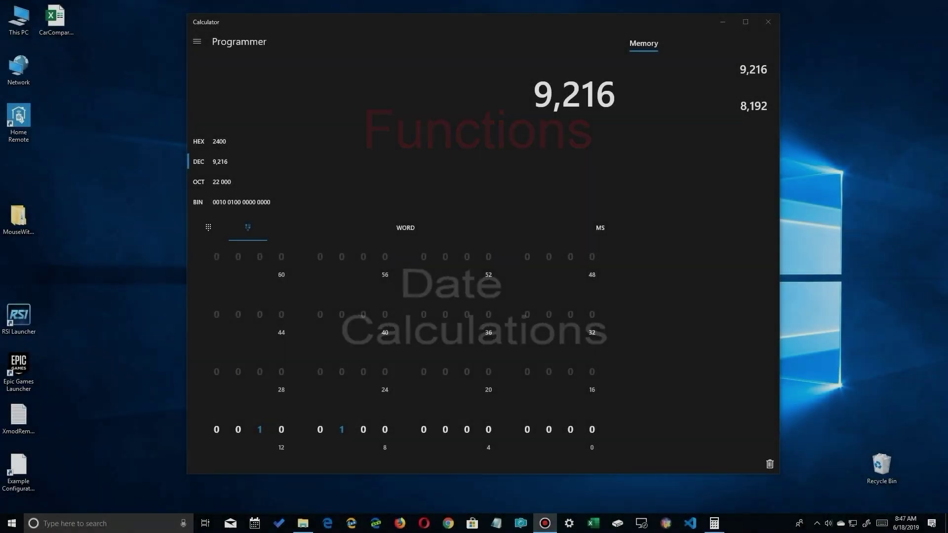
# Switch to Date Calculation and check the available calculation types, keeping Difference between dates
pyautogui.click(241, 43)
pyautogui.click(206, 43)
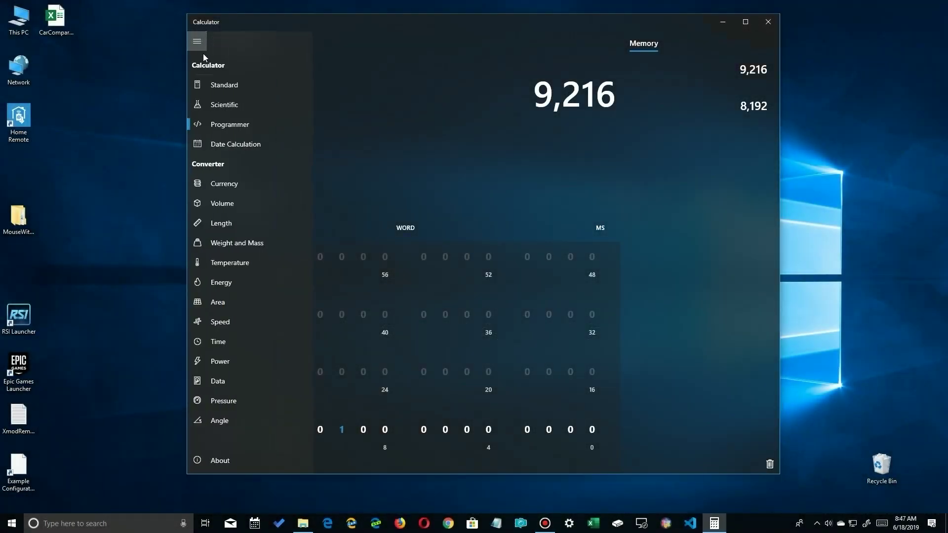
pyautogui.click(231, 145)
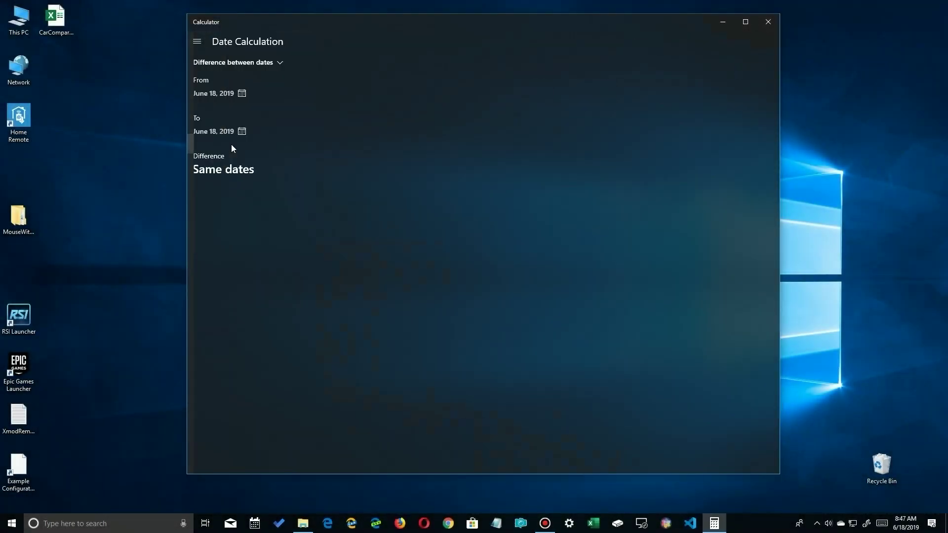
pyautogui.click(280, 62)
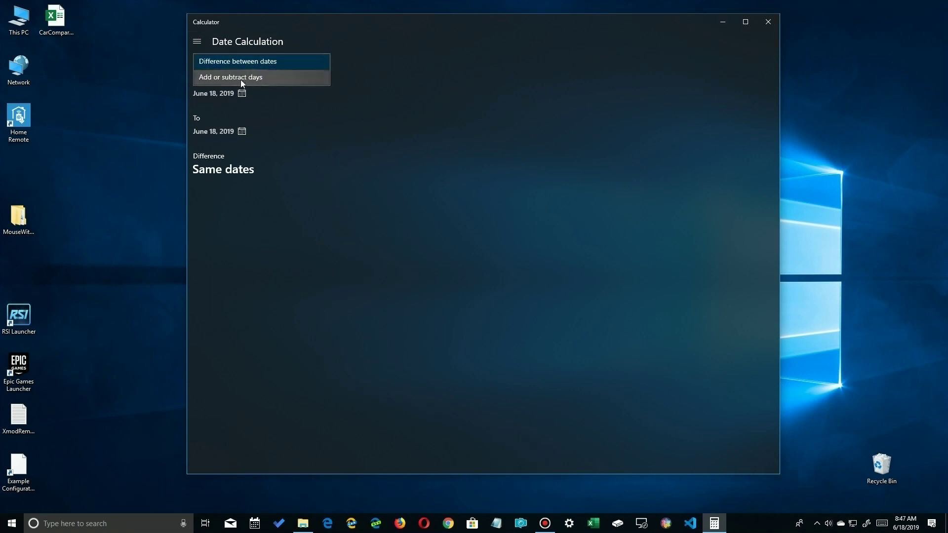
pyautogui.click(358, 81)
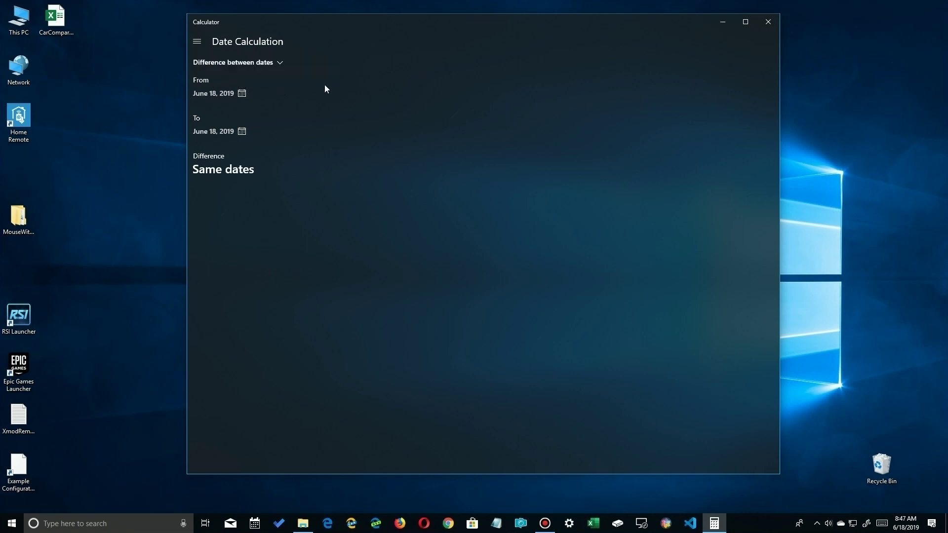
# Keep June 18, 2019 as the start date and set the end date to June 29, 2019
pyautogui.click(242, 93)
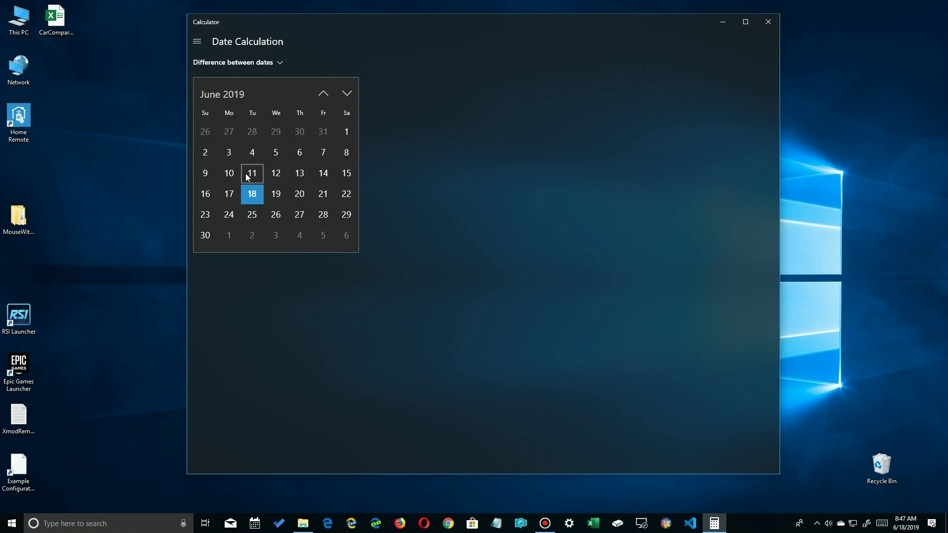
pyautogui.click(480, 179)
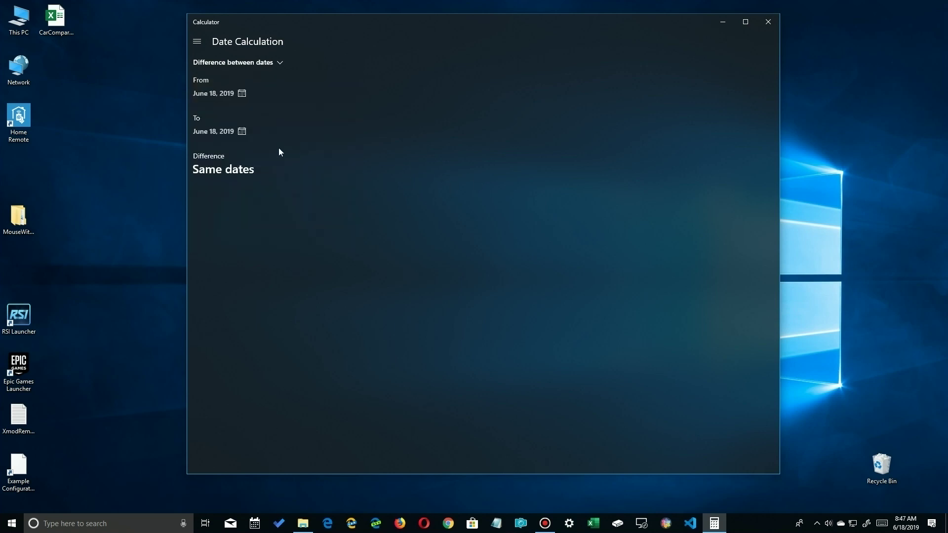
pyautogui.click(242, 131)
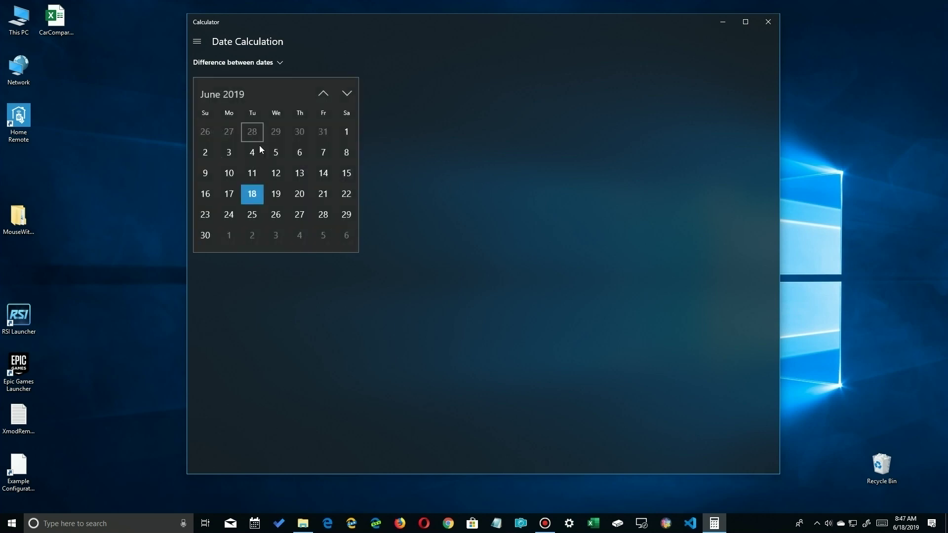
pyautogui.click(348, 215)
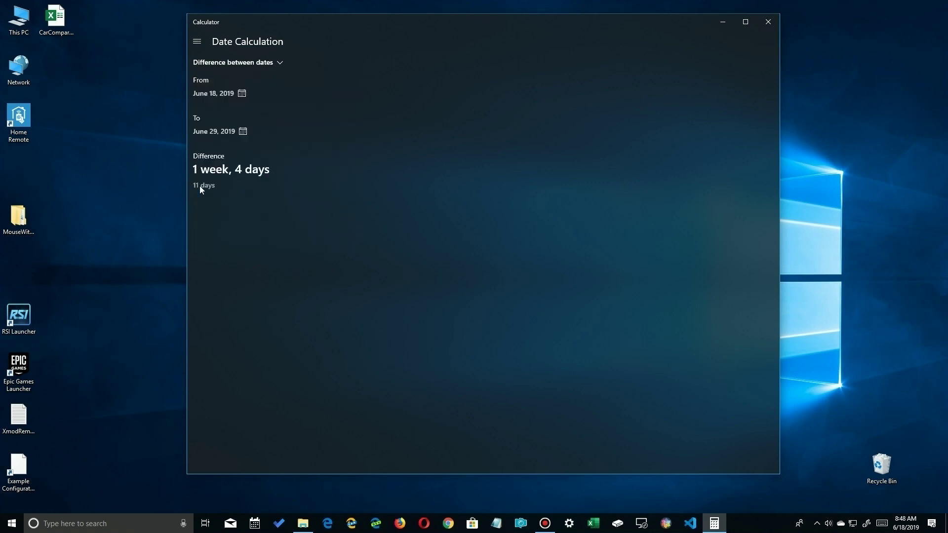
# Change the calculation to Add or subtract days and subtract 52 days from June 18, 2019
pyautogui.click(280, 62)
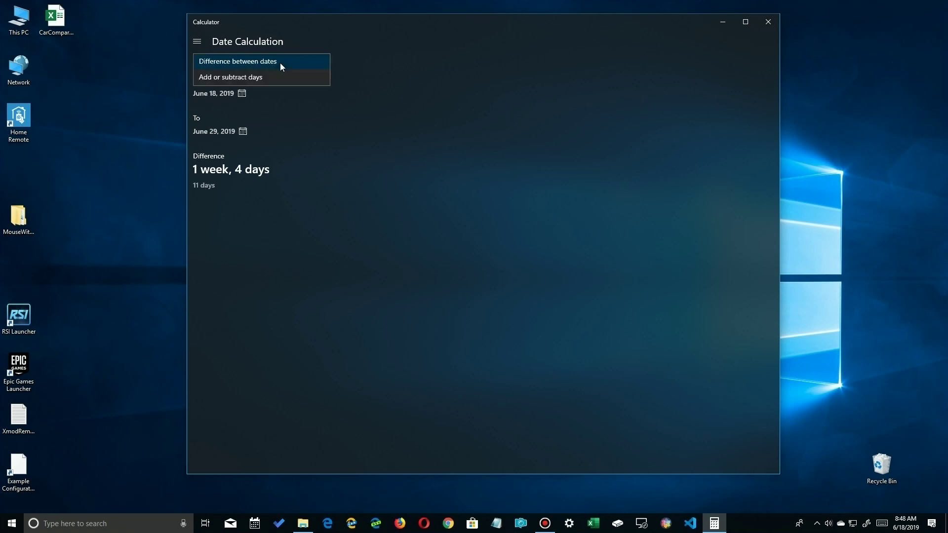
pyautogui.click(250, 77)
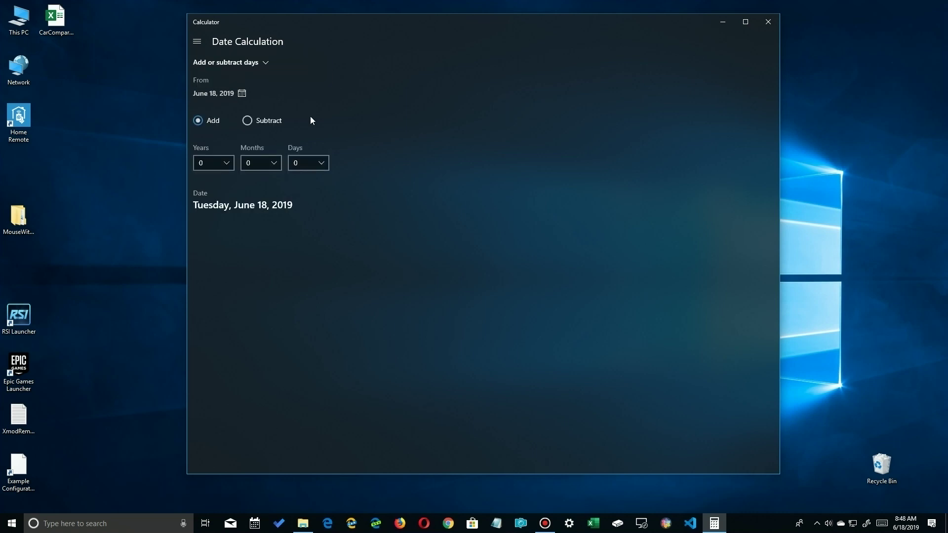
pyautogui.click(250, 123)
pyautogui.click(216, 164)
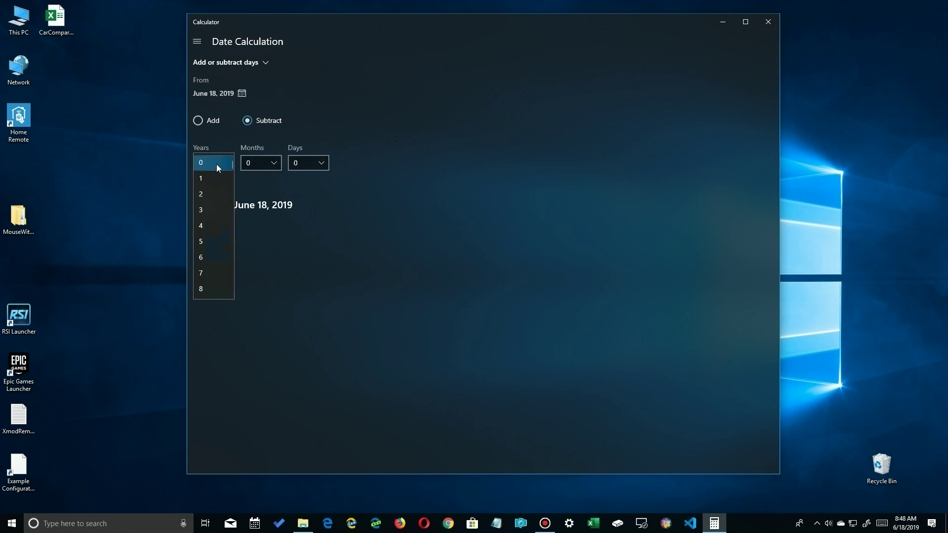
pyautogui.click(248, 160)
pyautogui.click(312, 165)
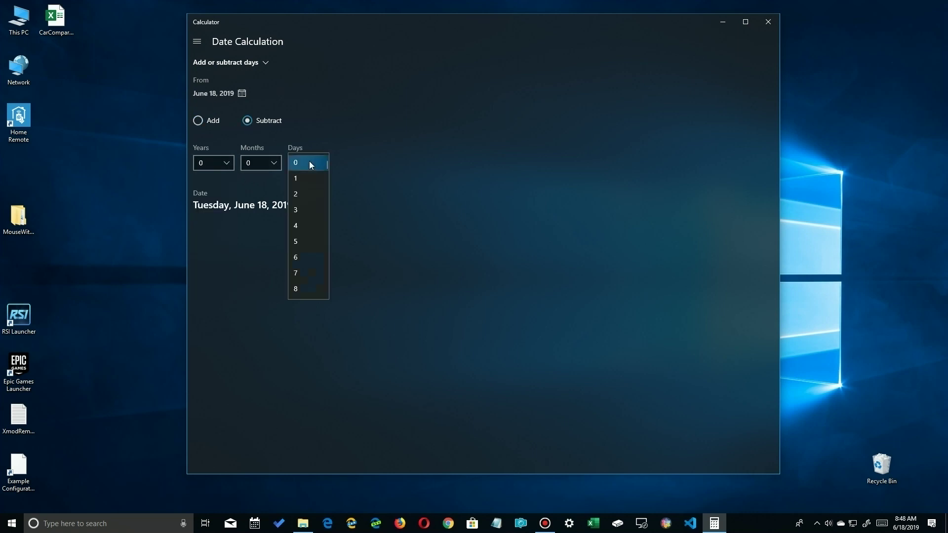
pyautogui.scroll(-3, 311, 274)
pyautogui.scroll(-12, 303, 266)
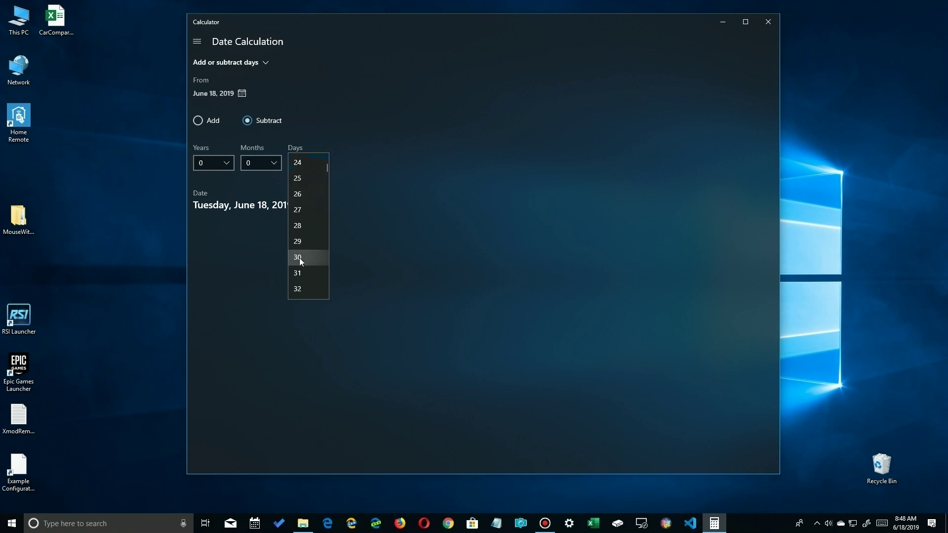
pyautogui.click(303, 273)
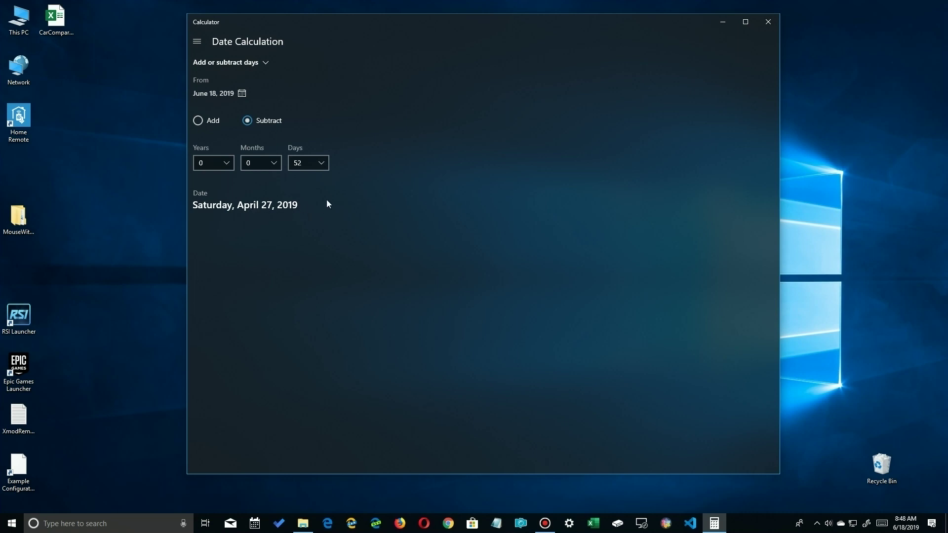
# Add the 52 days instead of subtracting them, and return to the Difference between dates calculation
pyautogui.click(199, 122)
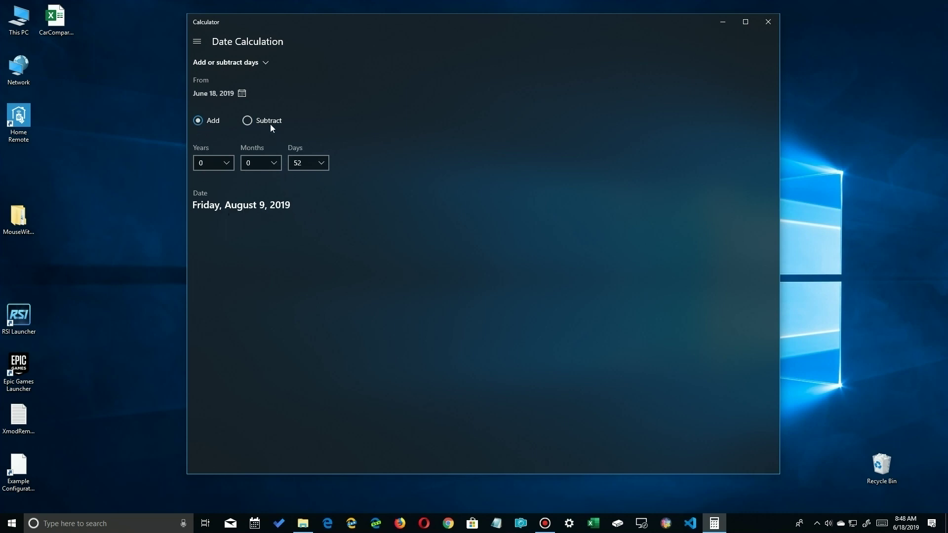
pyautogui.click(265, 63)
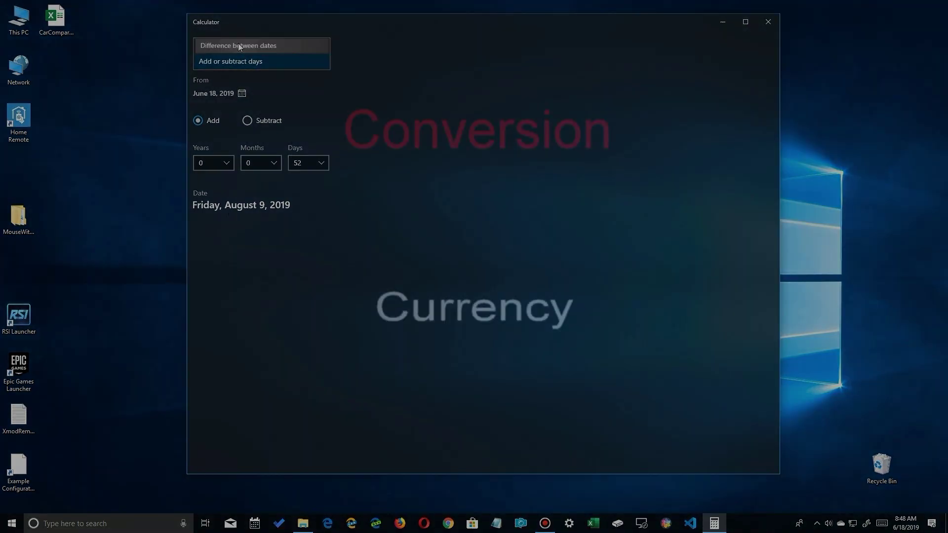
pyautogui.click(239, 45)
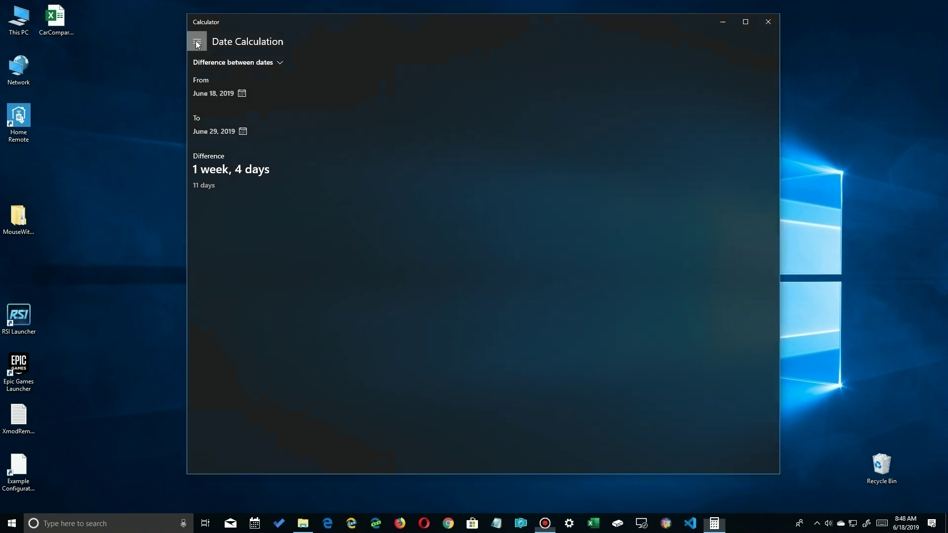
# In the Currency converter, set the first currency to Sweden - Krona and convert 200 United States dollars into it
pyautogui.click(197, 43)
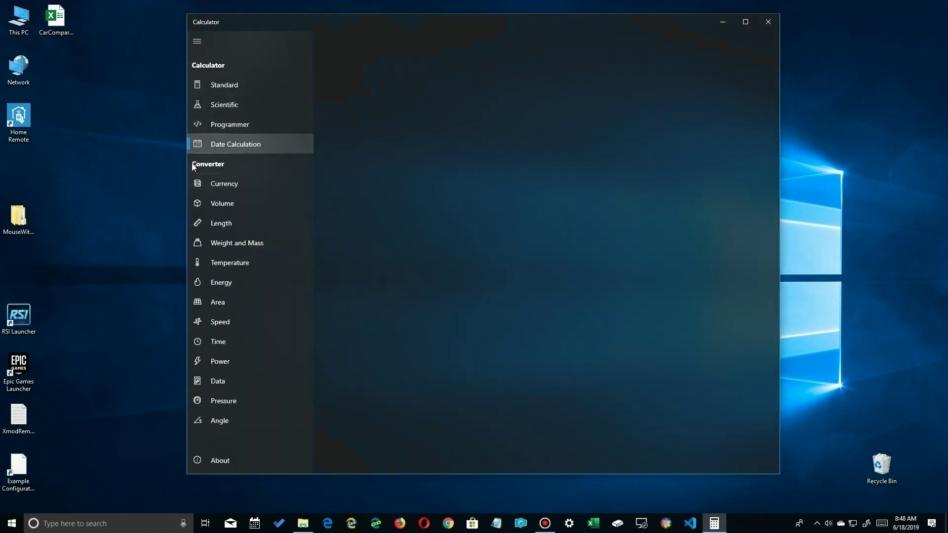
pyautogui.click(240, 185)
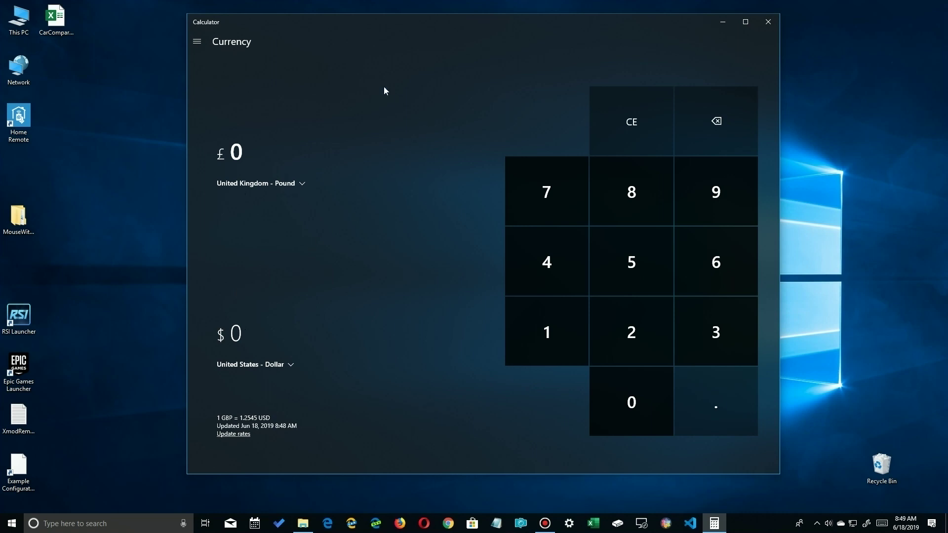
pyautogui.click(292, 184)
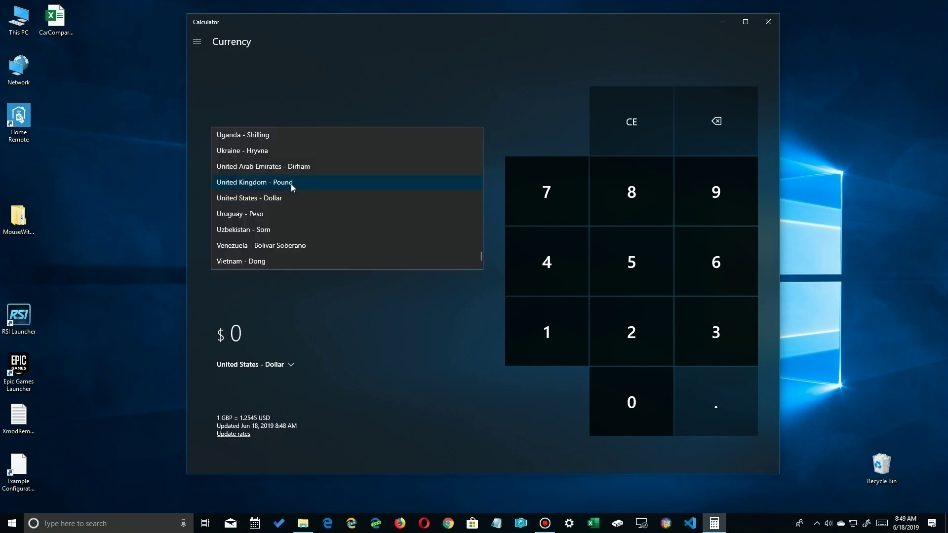
pyautogui.scroll(-1, 300, 187)
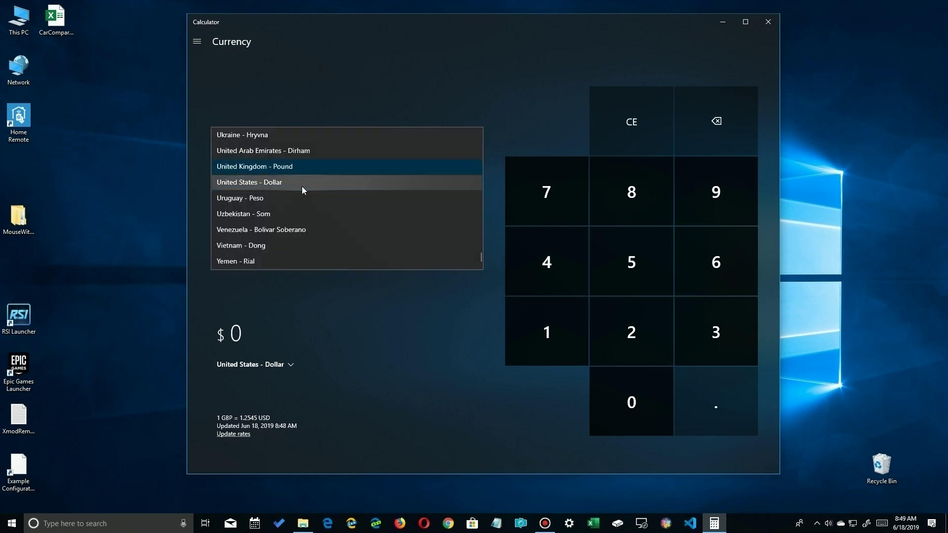
pyautogui.scroll(4, 302, 189)
pyautogui.scroll(3, 303, 191)
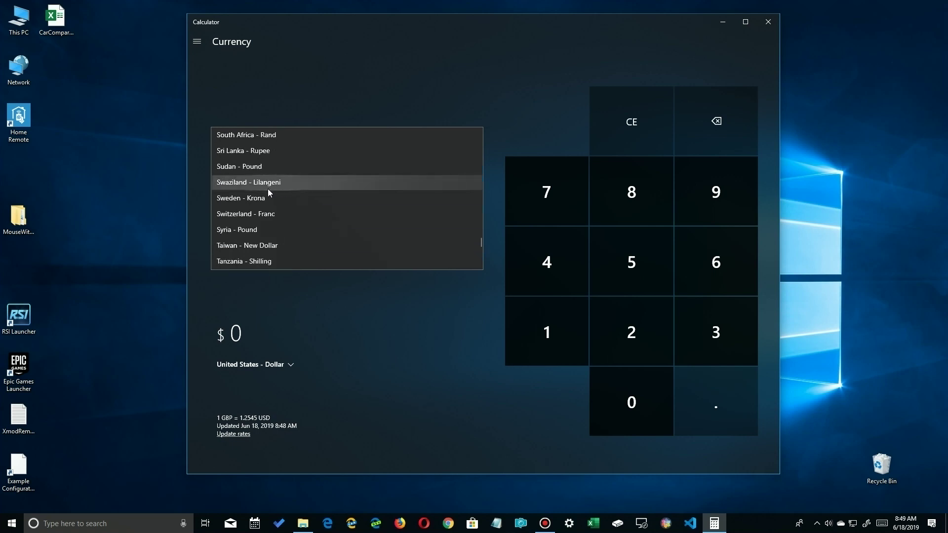
pyautogui.click(236, 198)
pyautogui.click(241, 338)
pyautogui.write('200')
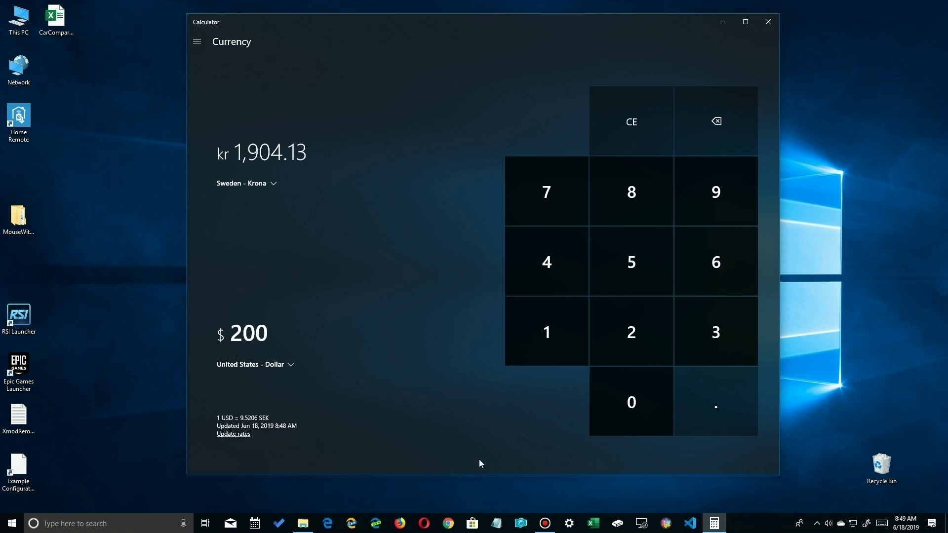
# Update the exchange rates and enter 200 United States dollars again for conversion to Swedish krona
pyautogui.click(239, 435)
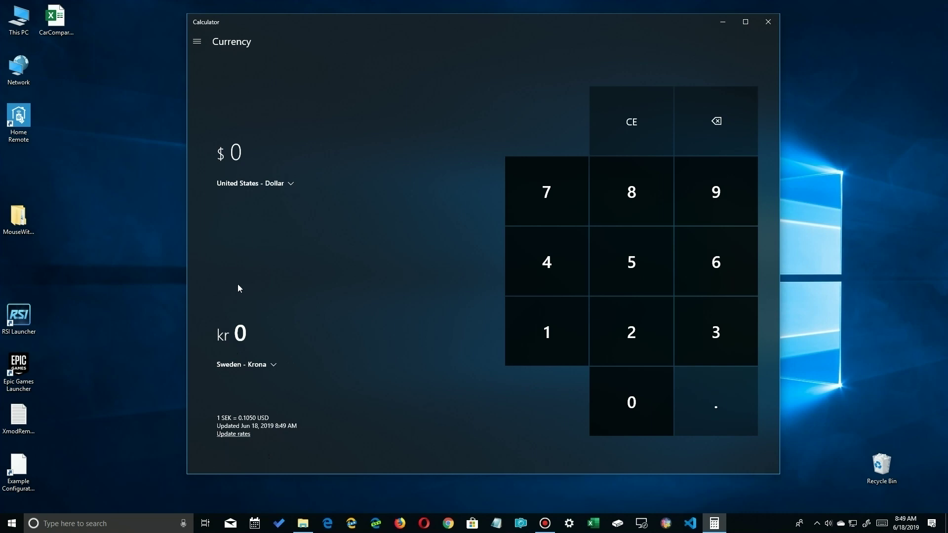
pyautogui.click(239, 156)
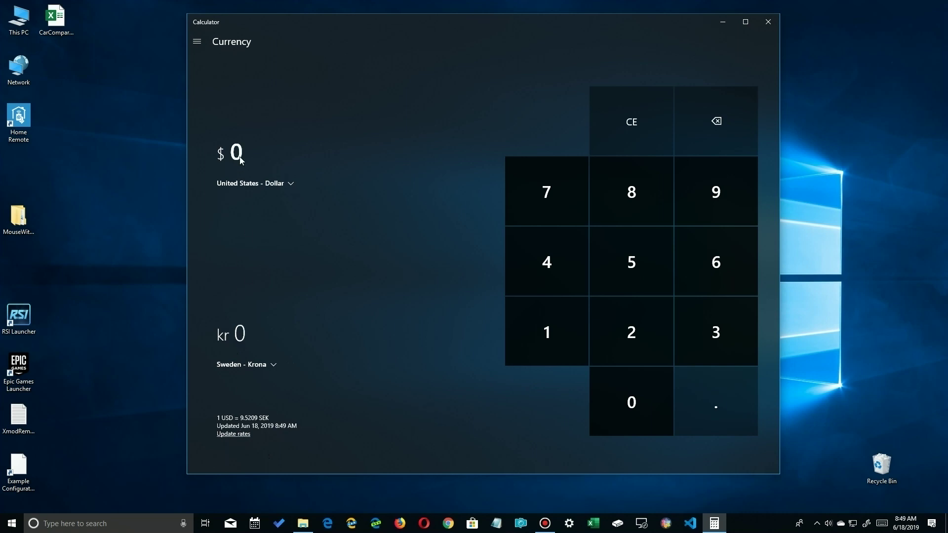
pyautogui.write('200')
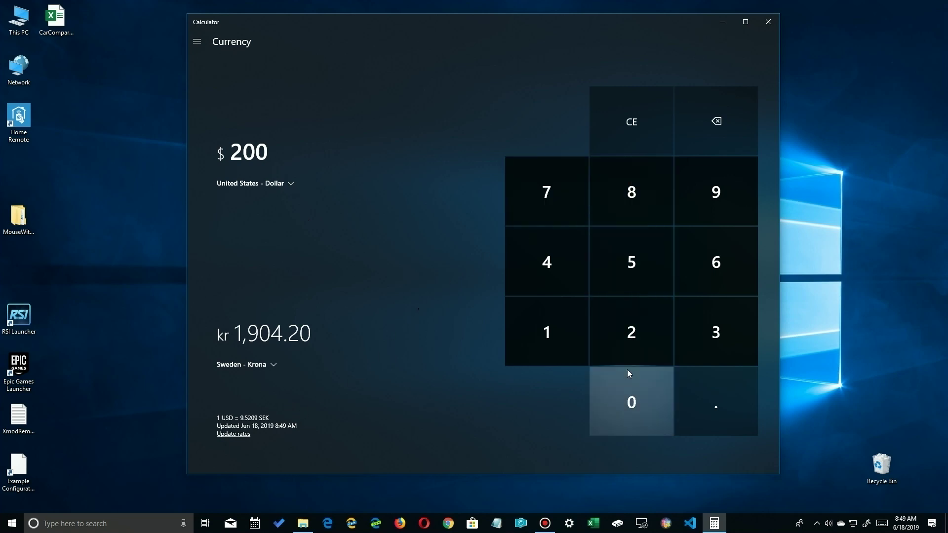
# Change the second currency from Swedish krona to Venezuela - Bolivar Soberano
pyautogui.click(272, 364)
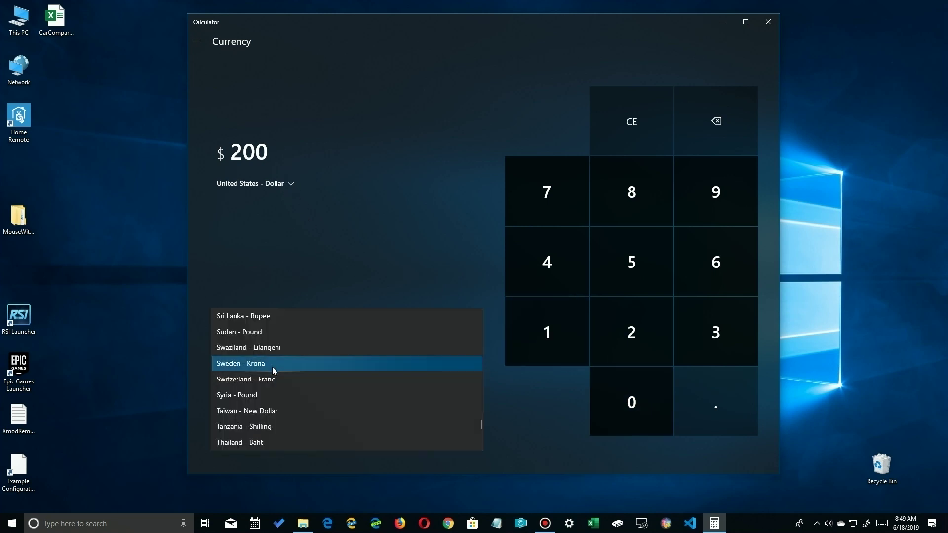
pyautogui.scroll(4, 278, 408)
pyautogui.scroll(10, 280, 408)
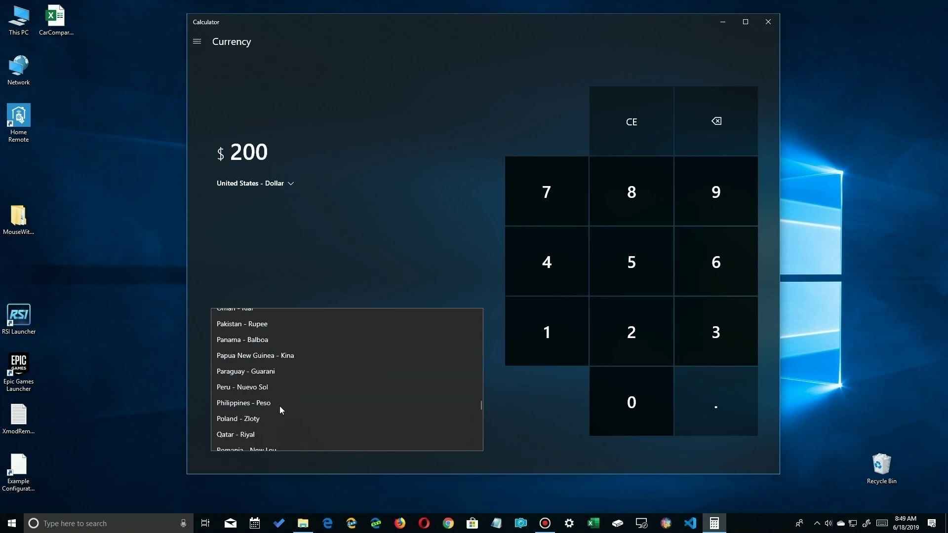
pyautogui.scroll(-9, 277, 352)
pyautogui.scroll(-14, 278, 356)
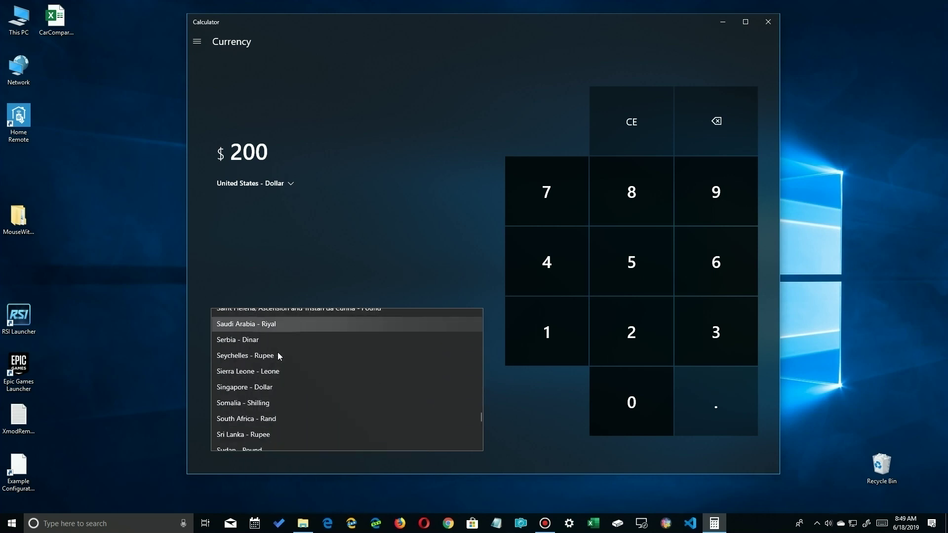
pyautogui.scroll(-1, 278, 352)
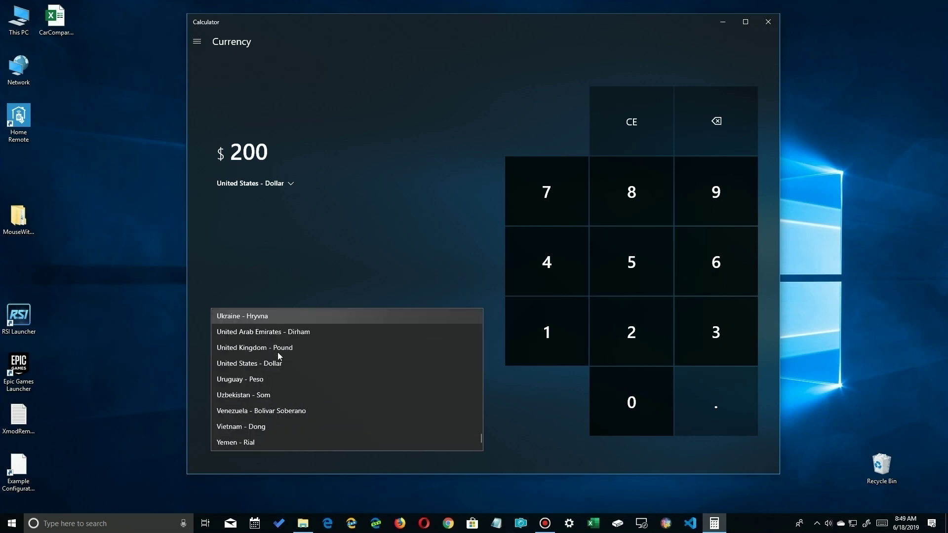
pyautogui.click(250, 411)
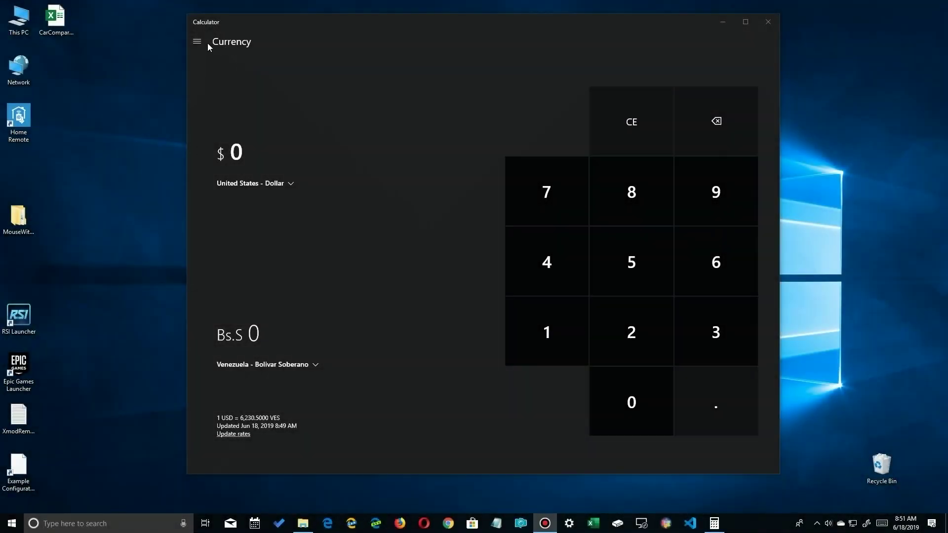
# Switch to the Volume converter, keep Milliliters as the first unit, and convert 55 milliliters to US teaspoons
pyautogui.click(203, 43)
pyautogui.click(220, 207)
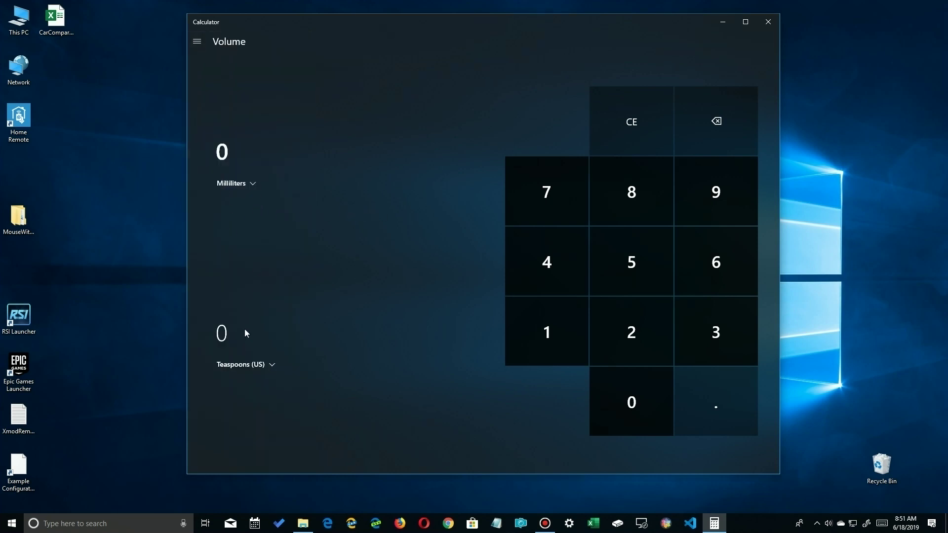
pyautogui.click(238, 184)
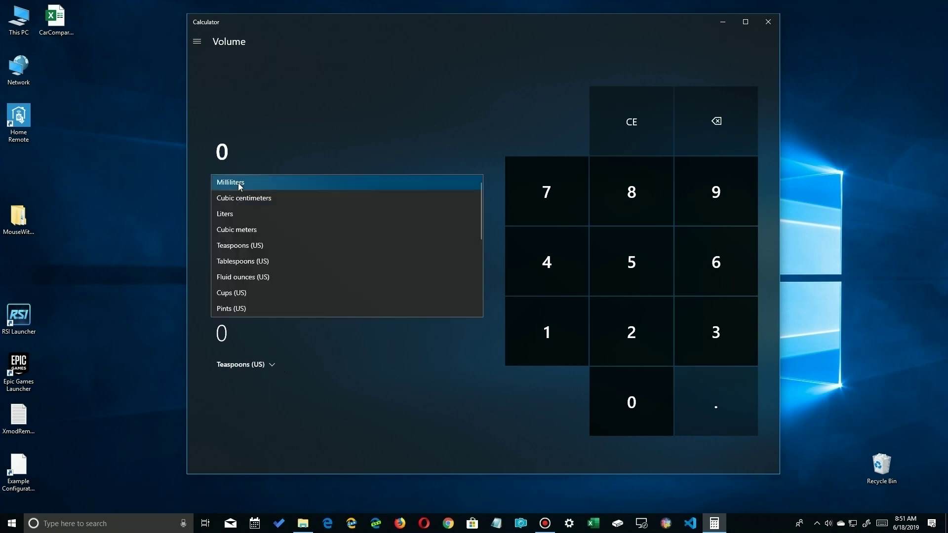
pyautogui.click(238, 182)
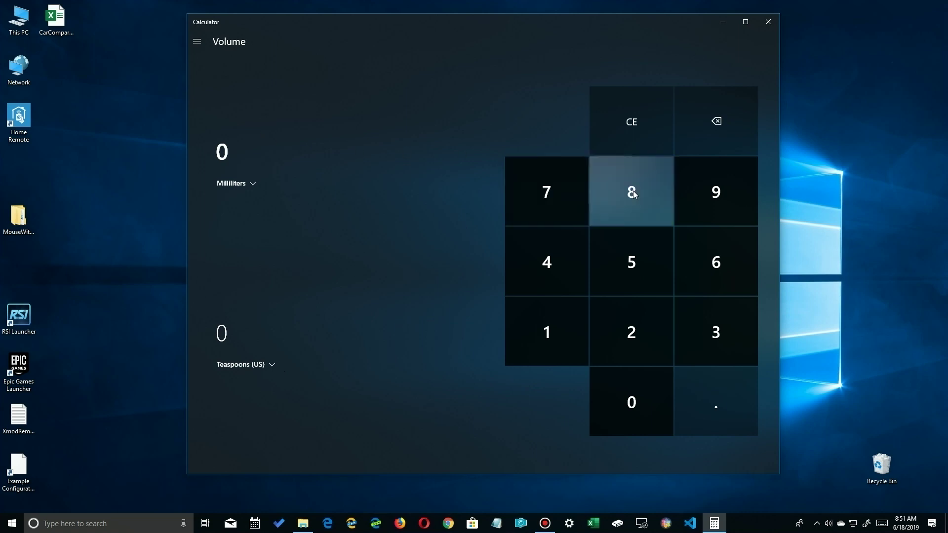
pyautogui.click(634, 252)
pyautogui.click(595, 268)
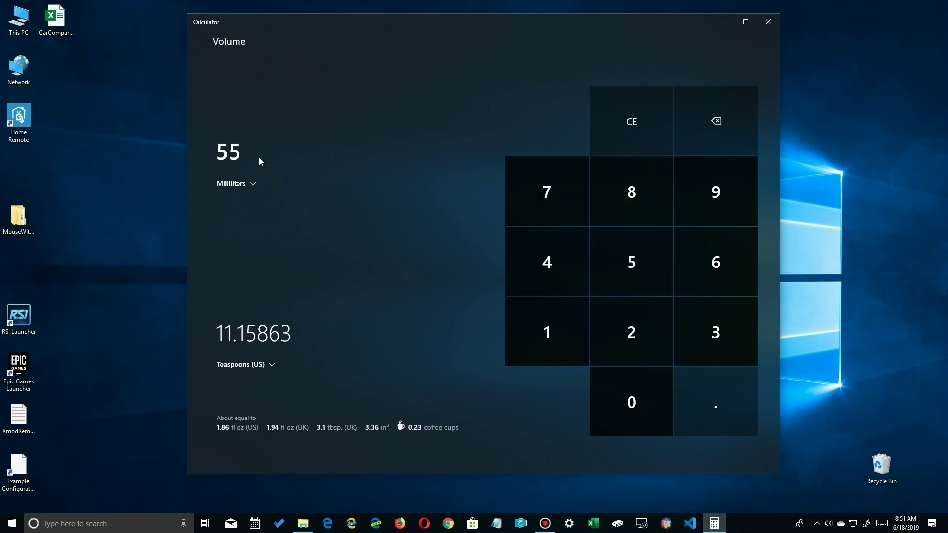
# Convert the 55 milliliters successively to Tablespoons (US), Cups (US), Gallons (US) and Cubic inches
pyautogui.click(271, 365)
pyautogui.click(290, 379)
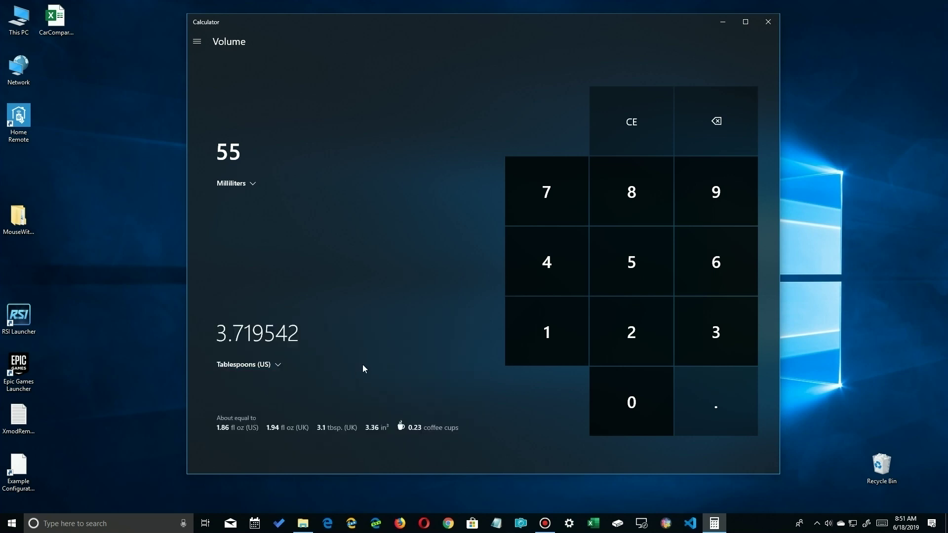
pyautogui.click(275, 365)
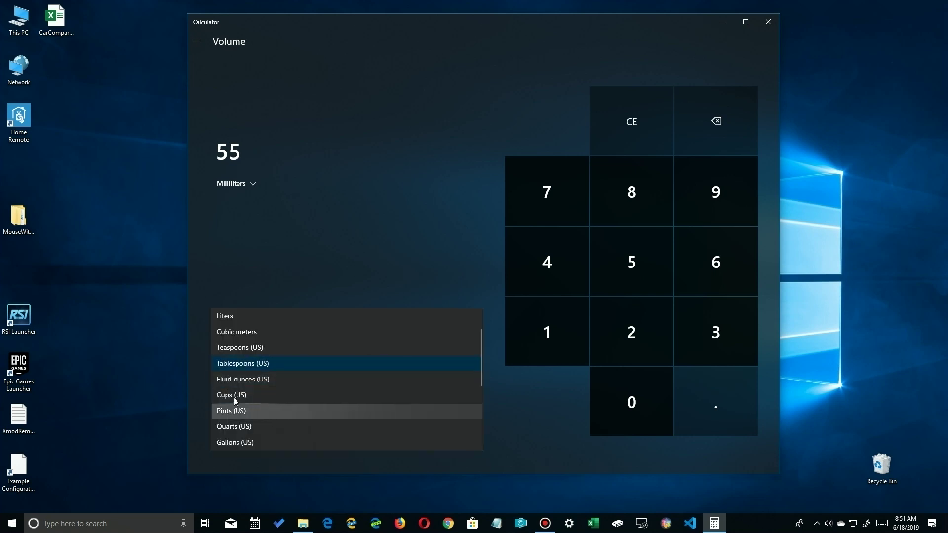
pyautogui.click(233, 394)
pyautogui.click(255, 364)
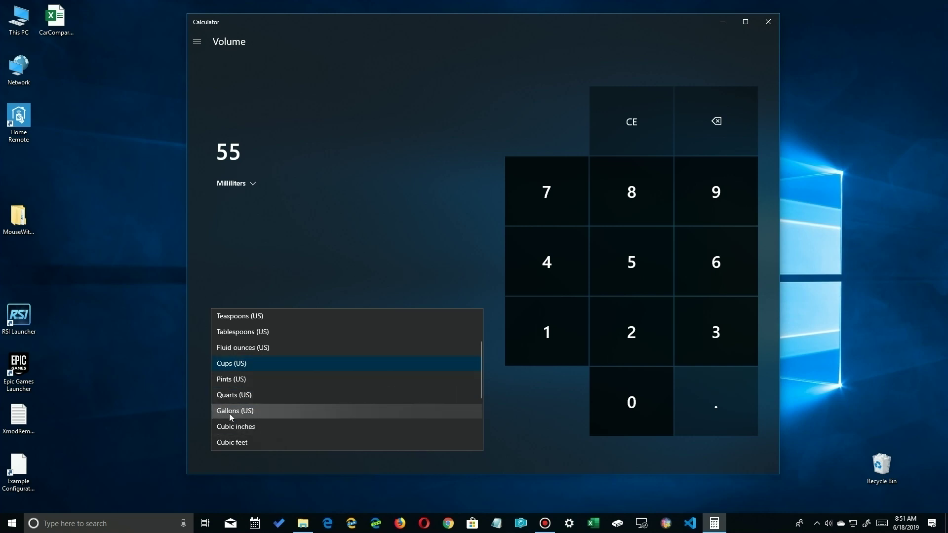
pyautogui.click(239, 412)
pyautogui.click(258, 365)
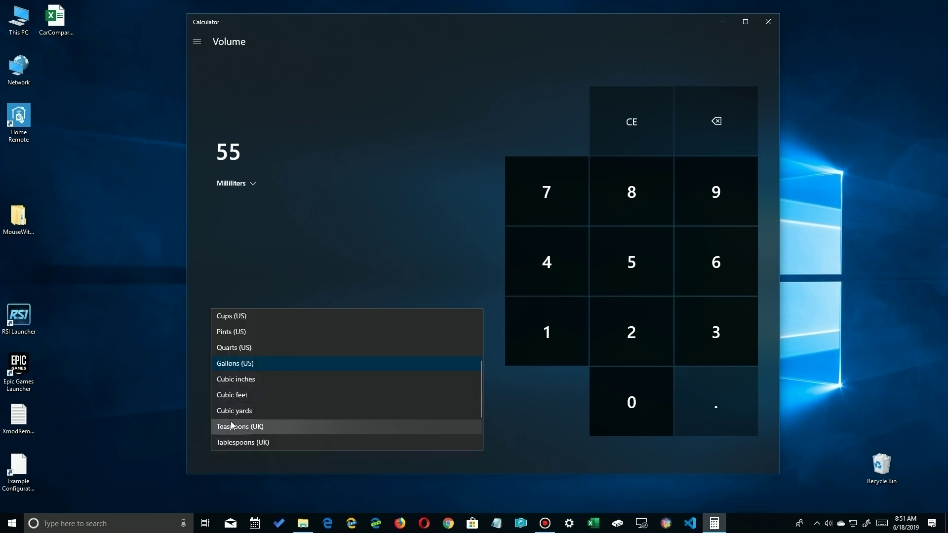
pyautogui.click(234, 380)
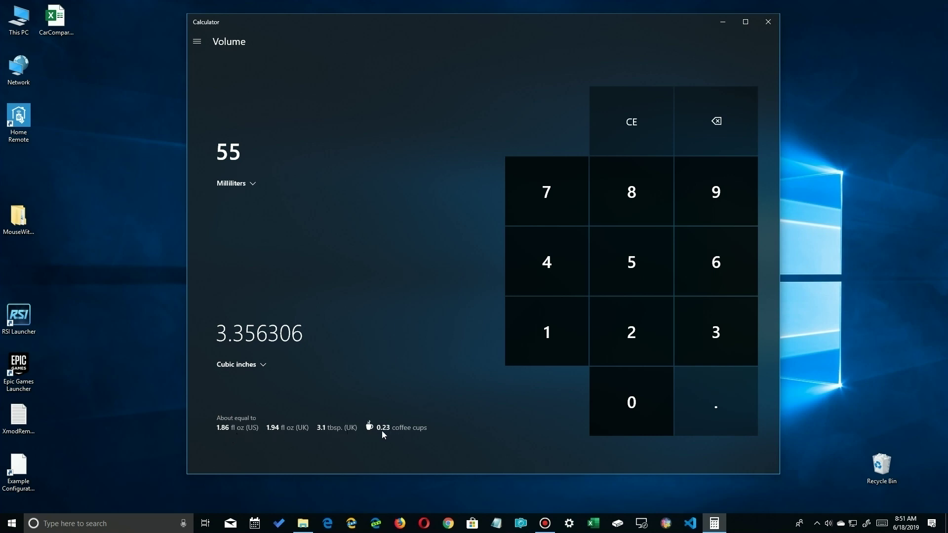
# Change the first volume unit to Cups (US) and the second to Teaspoons (UK)
pyautogui.click(246, 184)
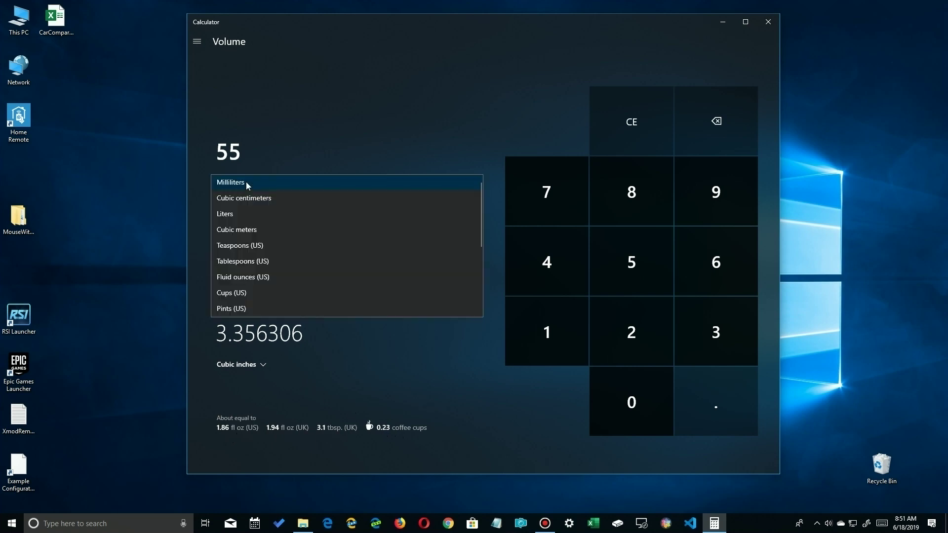
pyautogui.click(251, 292)
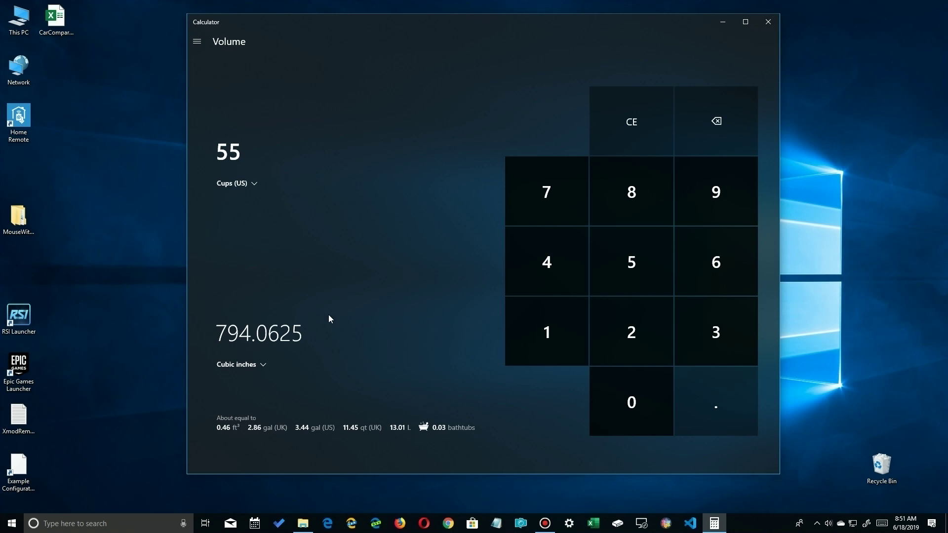
pyautogui.click(250, 365)
pyautogui.click(246, 410)
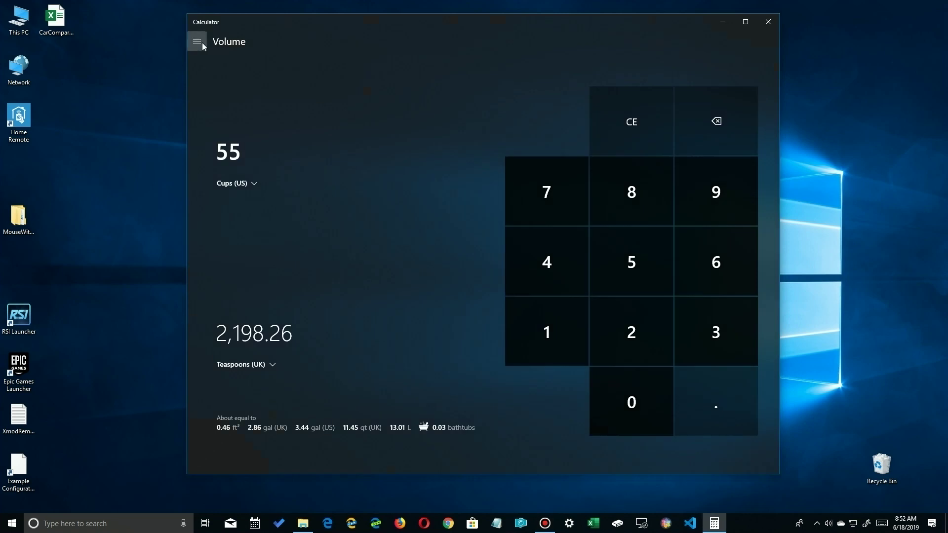
# Switch to the Length converter and convert 125 inches to centimeters by entering the value on the inches side
pyautogui.click(200, 42)
pyautogui.click(217, 225)
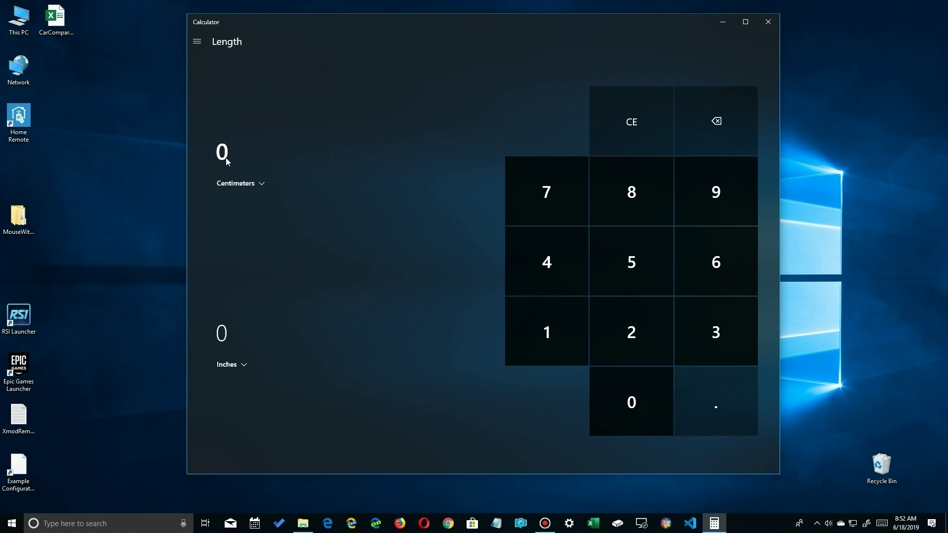
pyautogui.click(227, 337)
pyautogui.click(546, 334)
pyautogui.click(630, 333)
pyautogui.click(635, 271)
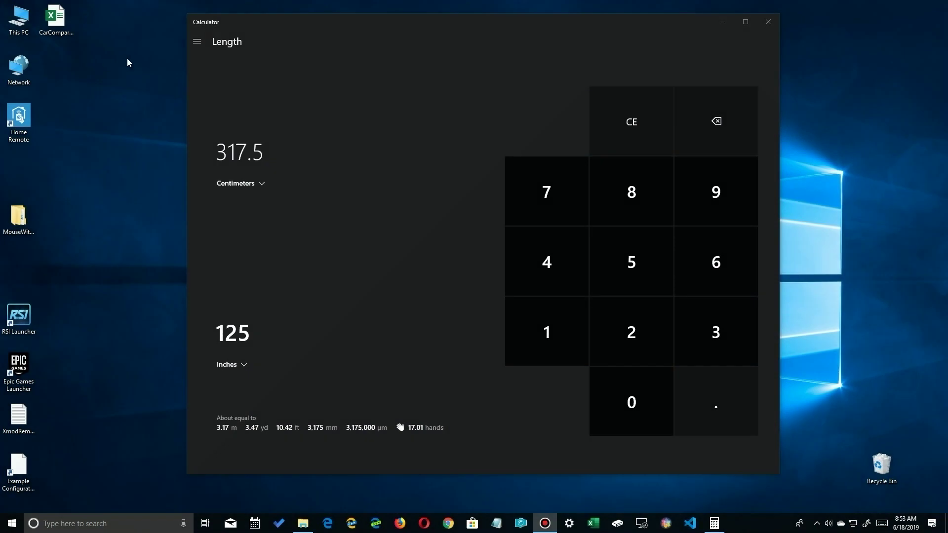
# In the Weight and Mass converter, convert 55 pounds to kilograms and change the second unit to Grams
pyautogui.click(203, 49)
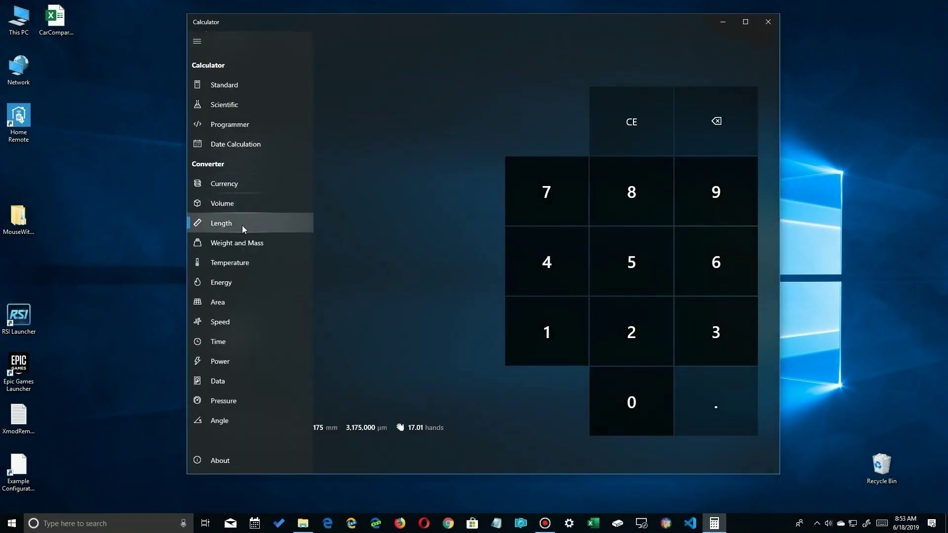
pyautogui.click(239, 247)
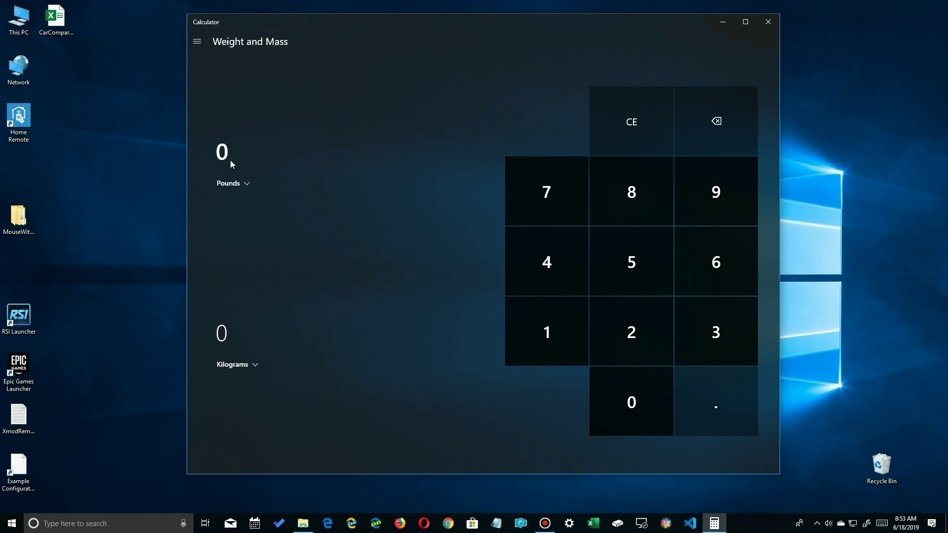
pyautogui.click(624, 254)
pyautogui.click(624, 257)
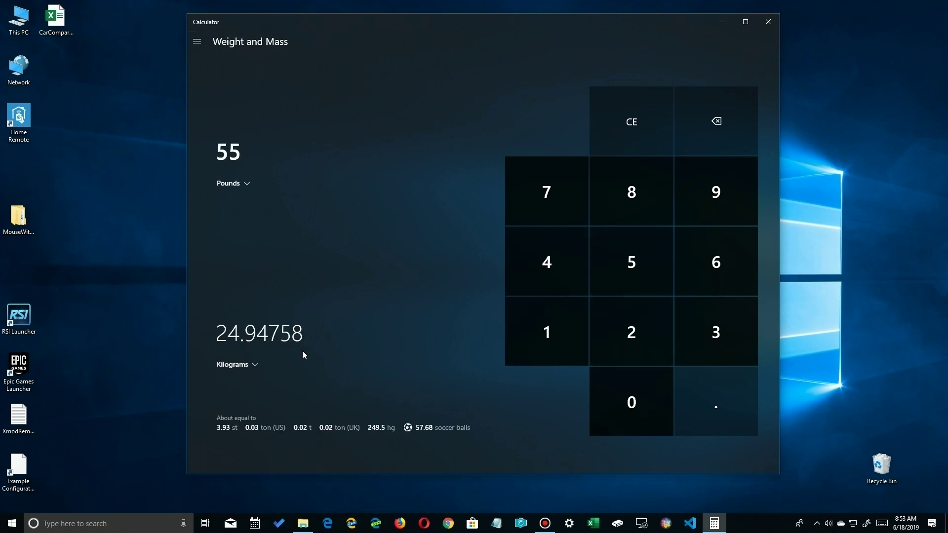
pyautogui.click(255, 364)
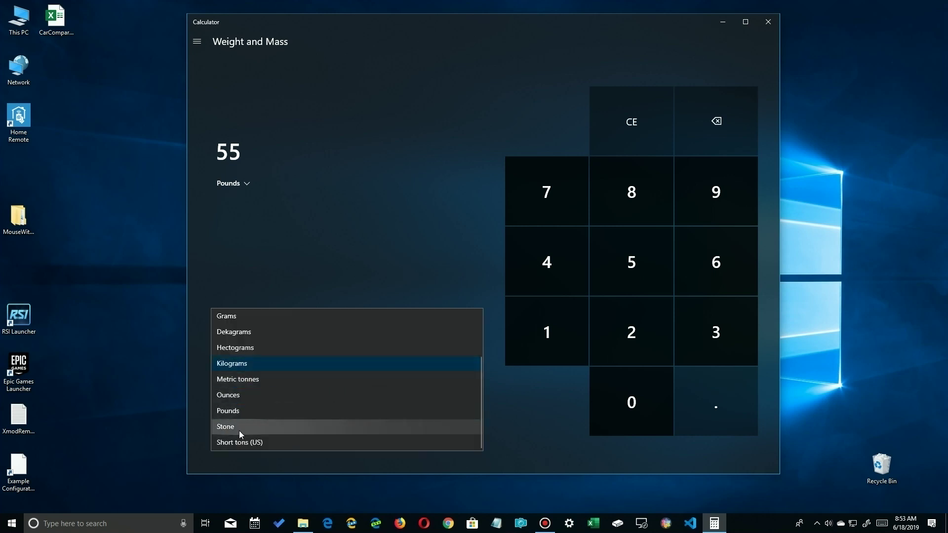
pyautogui.click(238, 367)
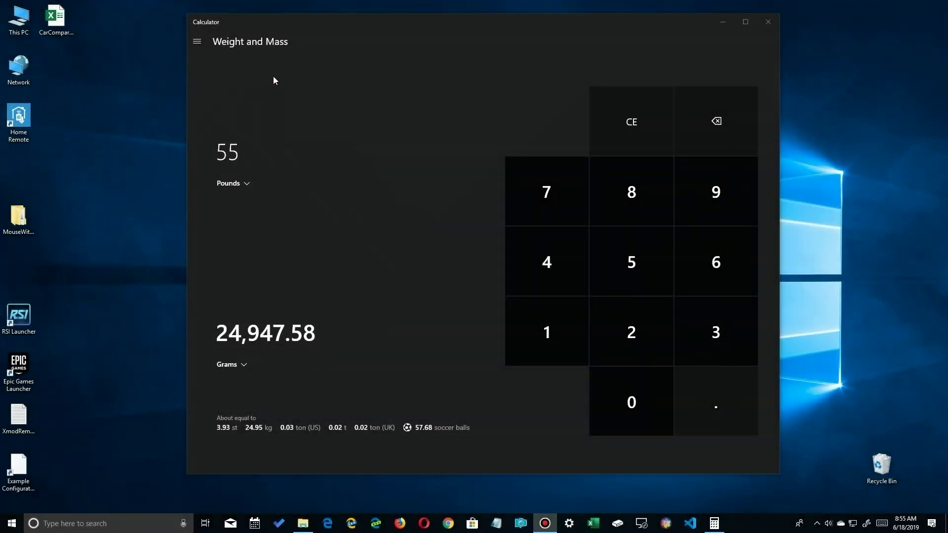
# Switch to the Temperature converter and convert 88 degrees Fahrenheit to Celsius
pyautogui.click(198, 42)
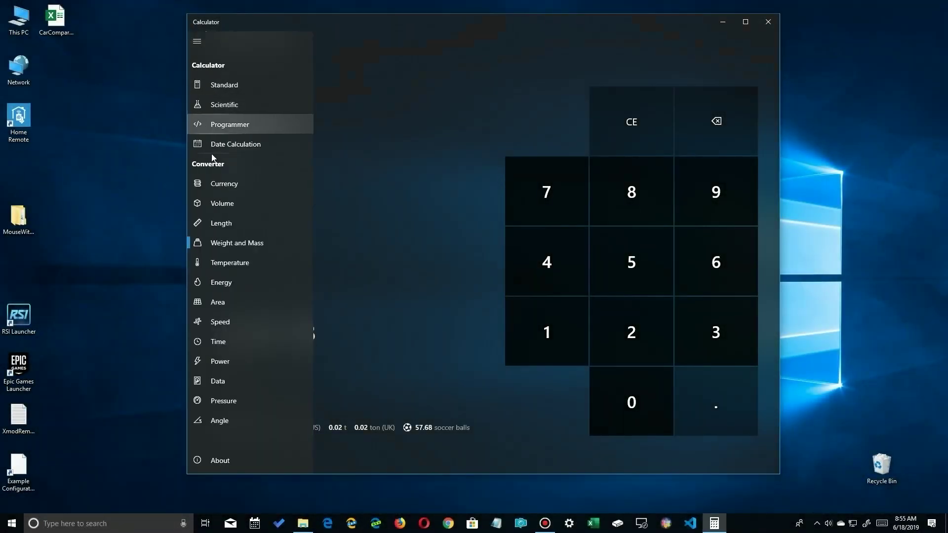
pyautogui.click(221, 267)
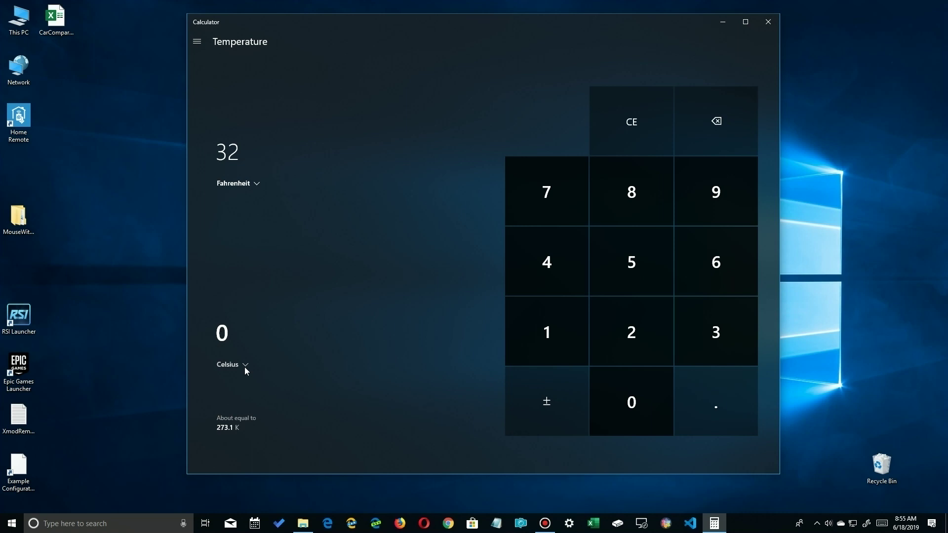
pyautogui.click(235, 162)
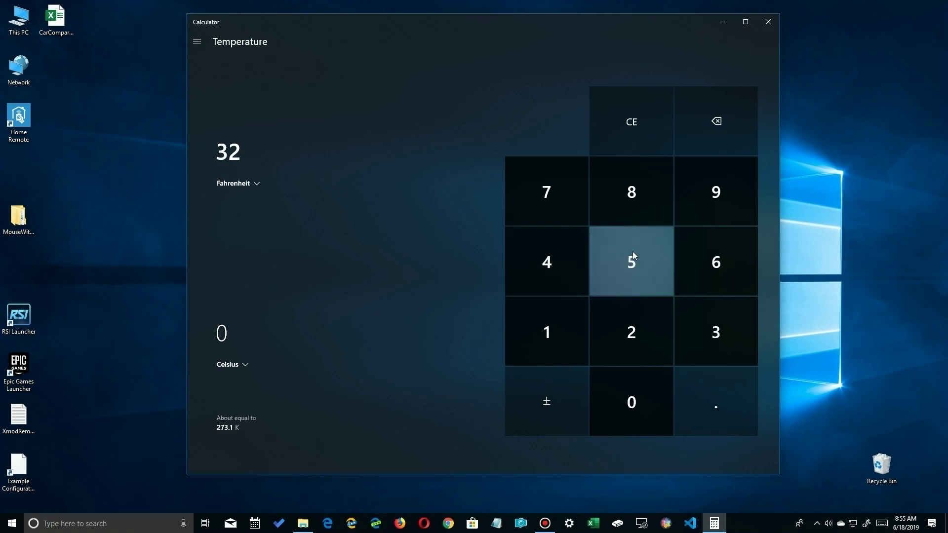
pyautogui.click(614, 183)
pyautogui.click(614, 183)
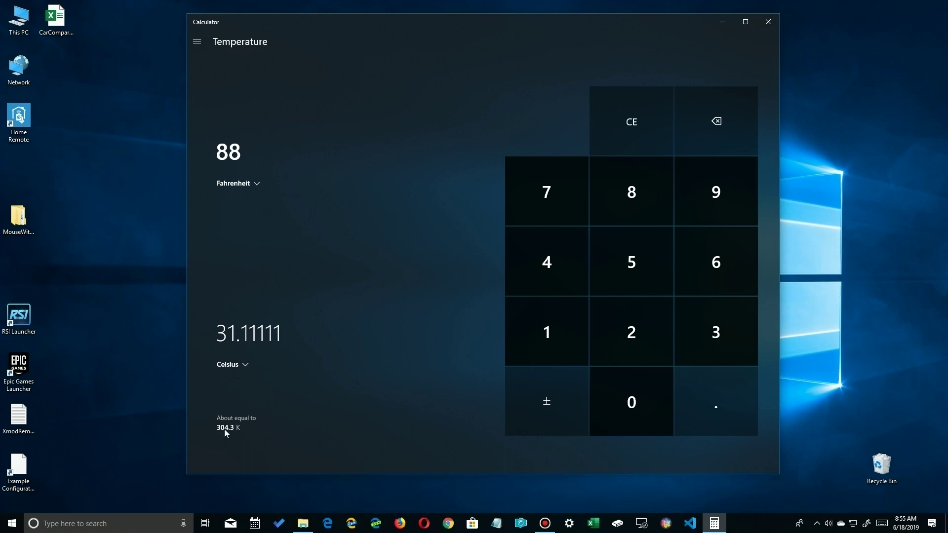
# Convert the 88 degrees Fahrenheit to Kelvin, and return the second unit to Celsius
pyautogui.click(247, 365)
pyautogui.click(235, 396)
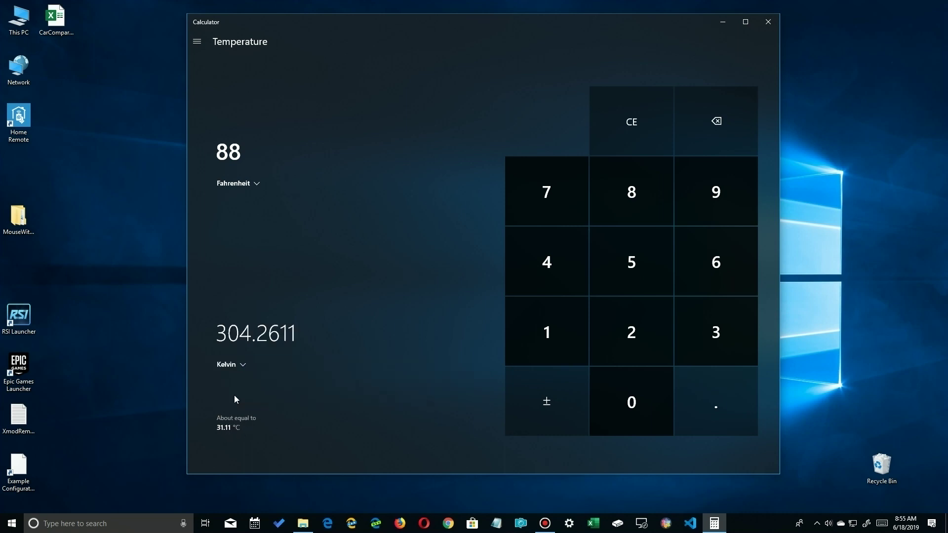
pyautogui.click(242, 365)
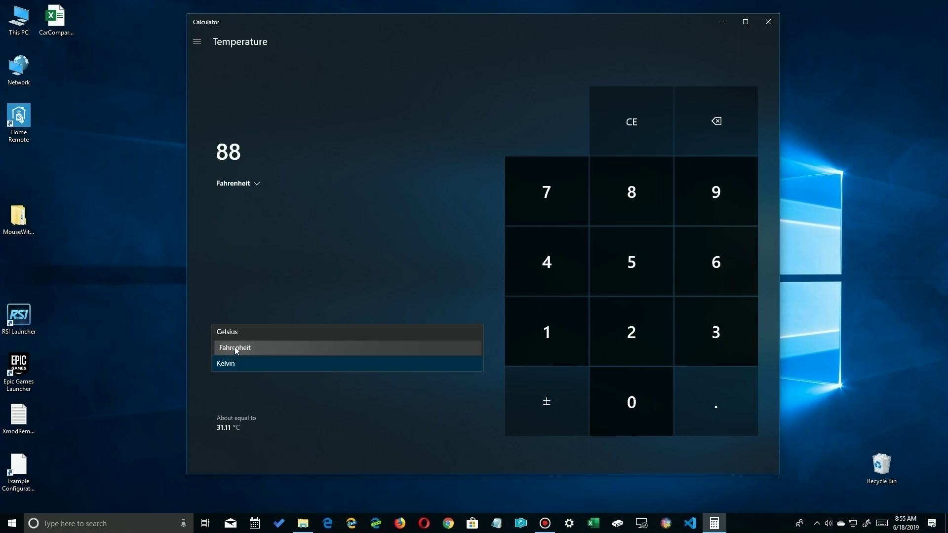
pyautogui.click(246, 347)
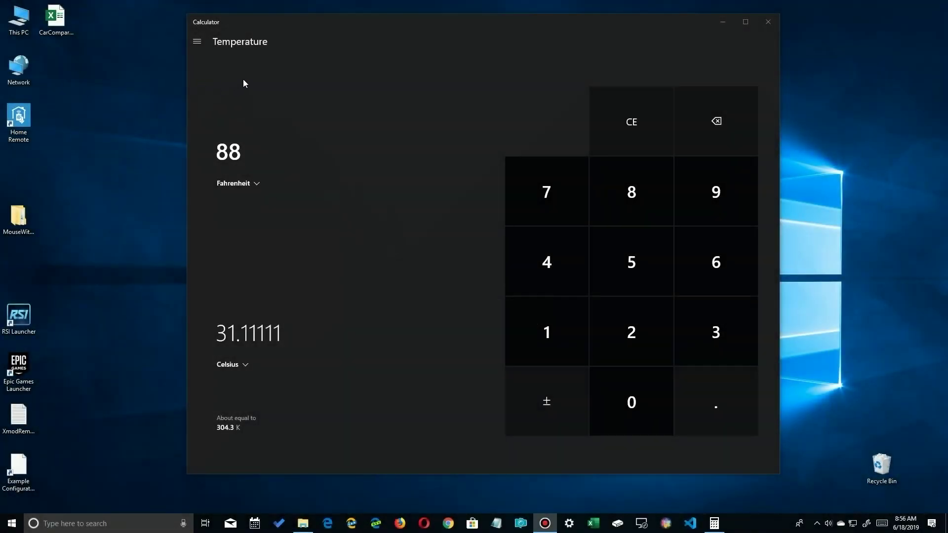
# Switch to the Energy converter and set the first unit to Electron volts
pyautogui.click(197, 41)
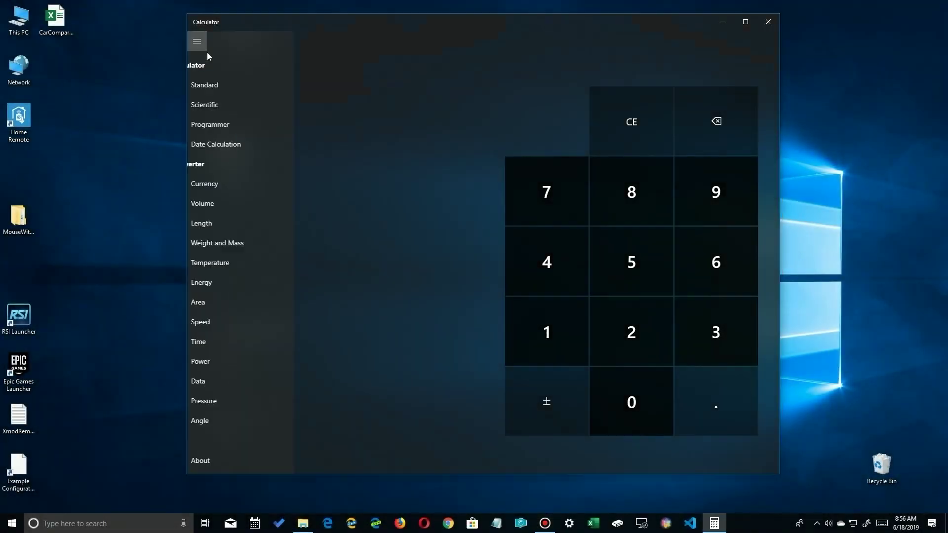
pyautogui.click(219, 284)
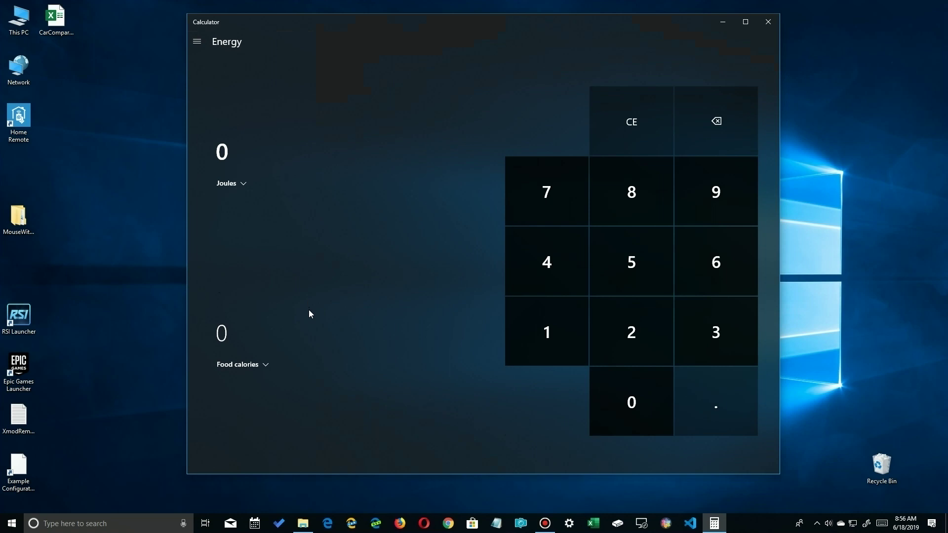
pyautogui.click(230, 183)
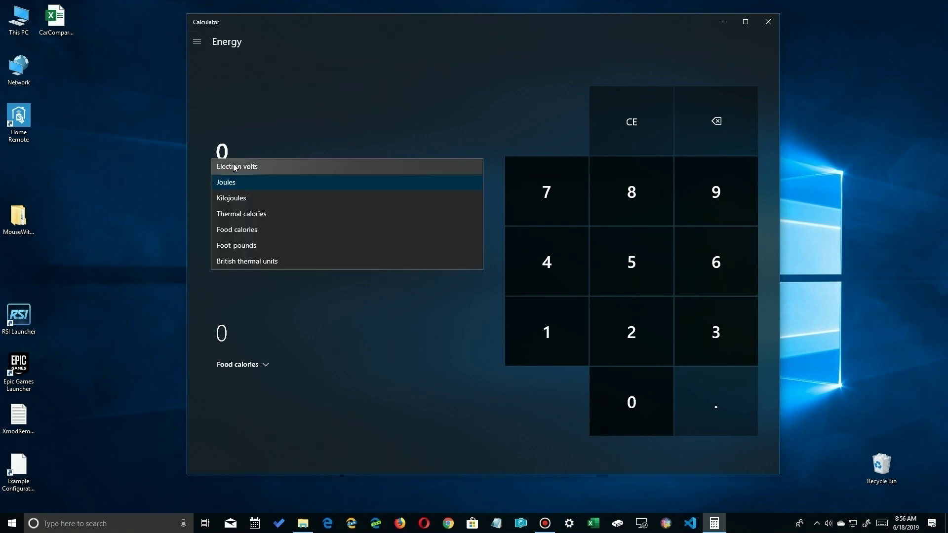
pyautogui.click(234, 168)
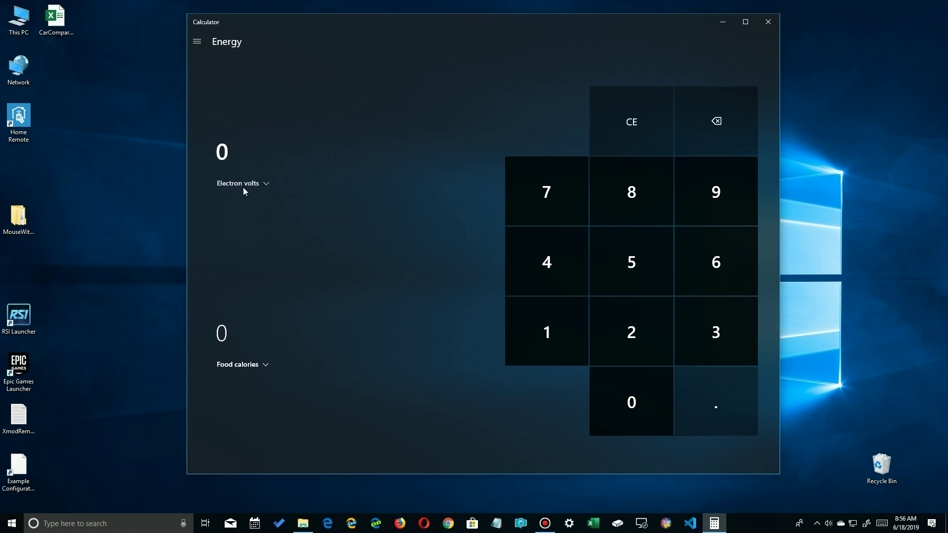
# Enter 55 electron volts and convert the value to Joules
pyautogui.doubleClick(620, 265)
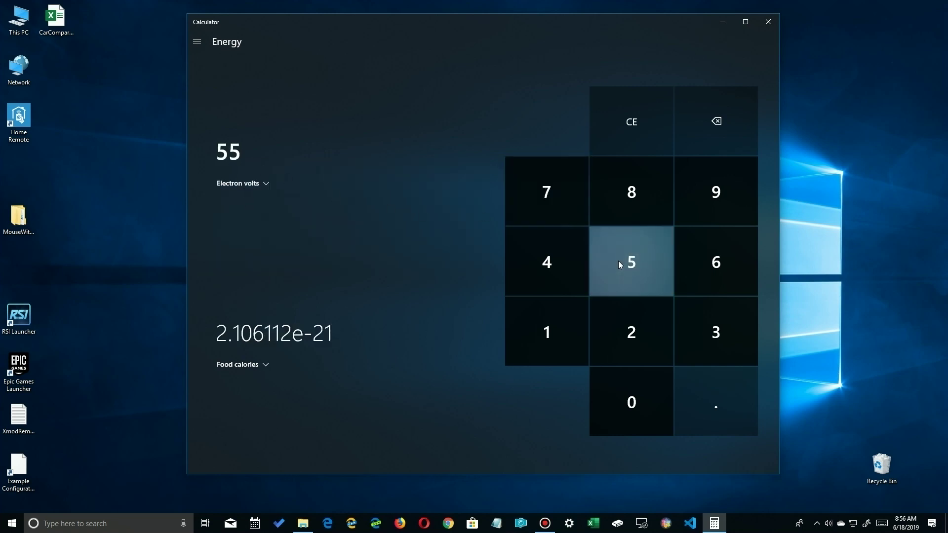
pyautogui.click(250, 364)
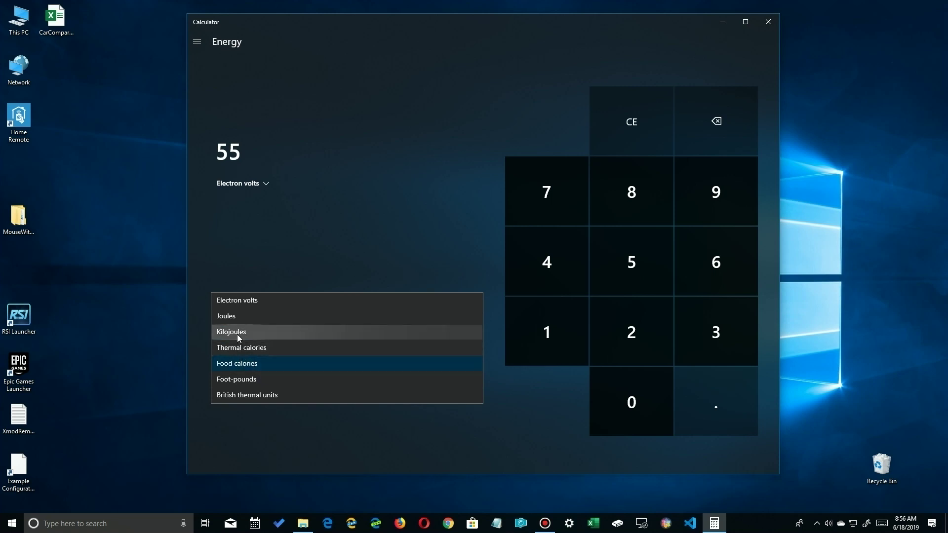
pyautogui.click(236, 319)
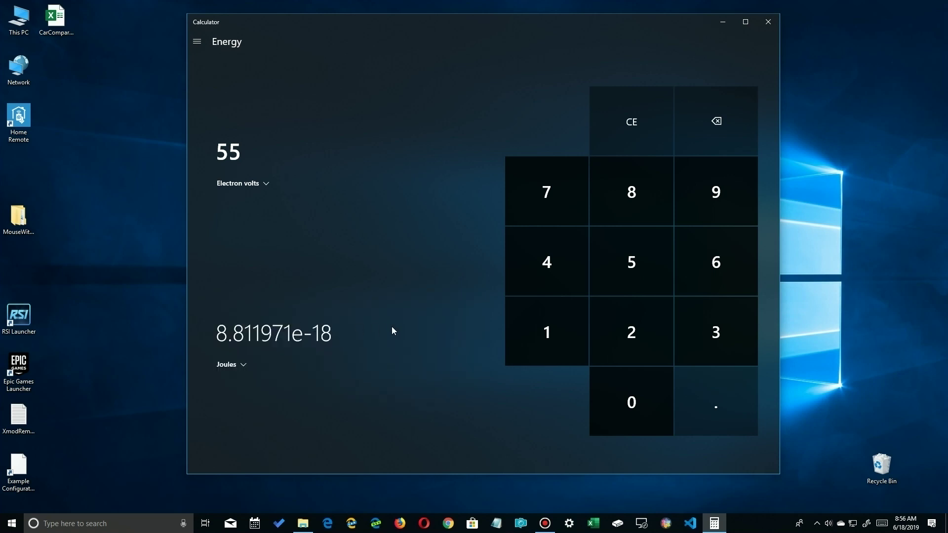
# Change the first energy unit to Thermal calories and the second to Food calories, keeping 55 as the value
pyautogui.click(236, 364)
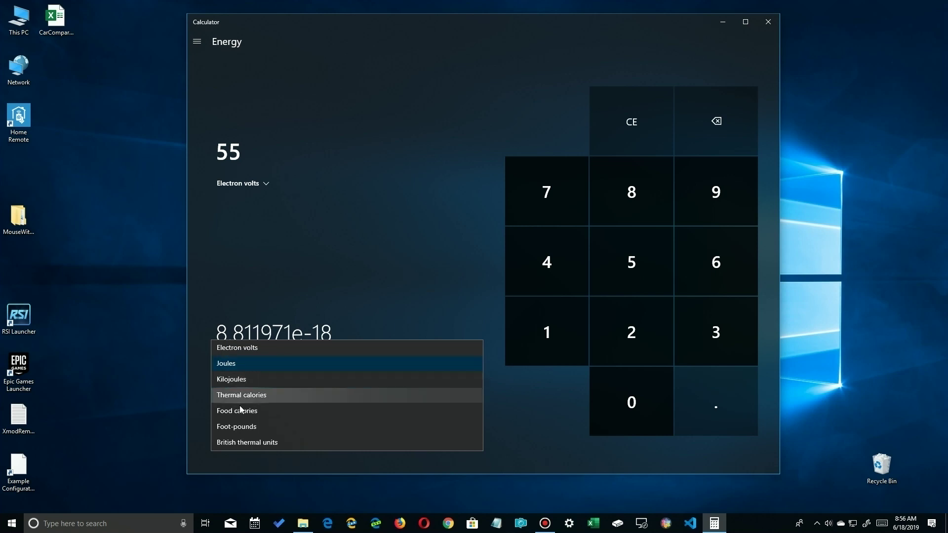
pyautogui.click(236, 185)
pyautogui.click(237, 186)
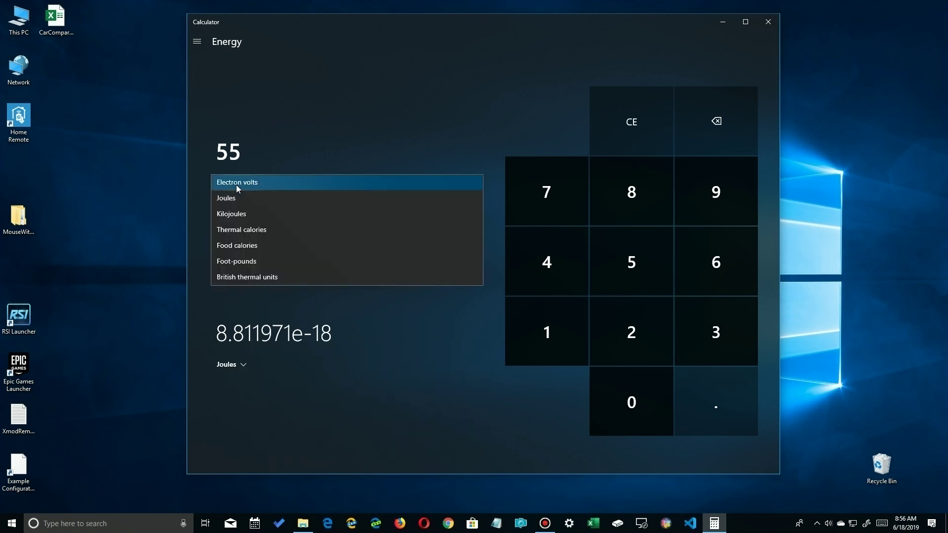
pyautogui.click(241, 230)
pyautogui.click(236, 365)
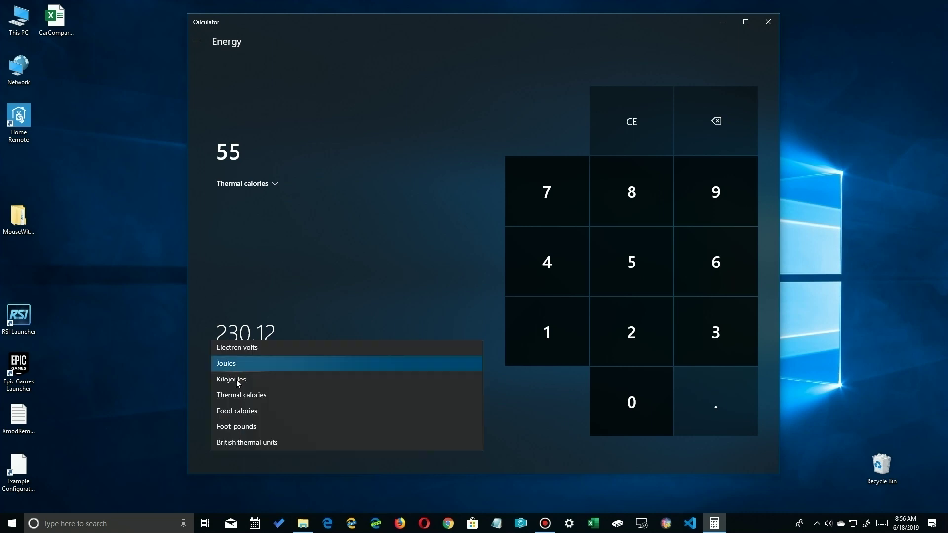
pyautogui.click(237, 409)
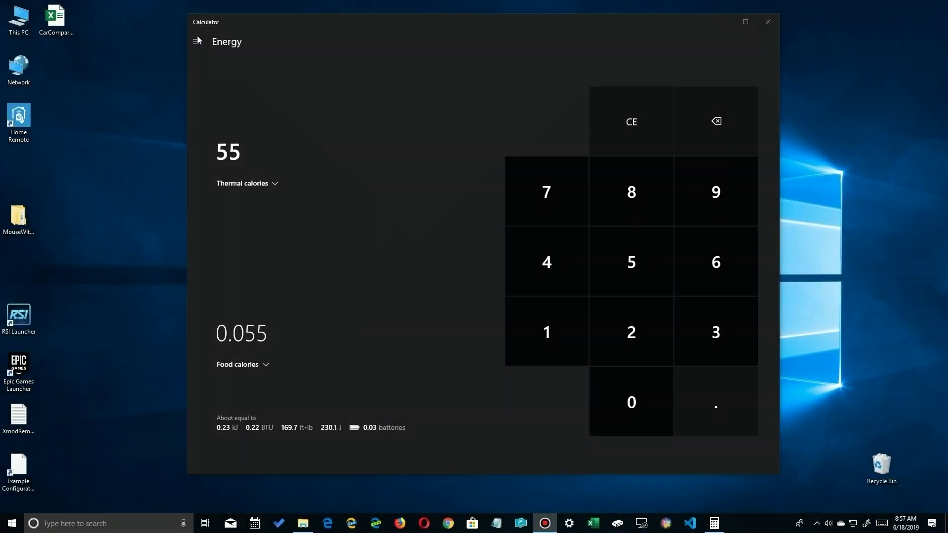
# Switch to the Area converter and convert 55 square inches to square feet
pyautogui.click(197, 41)
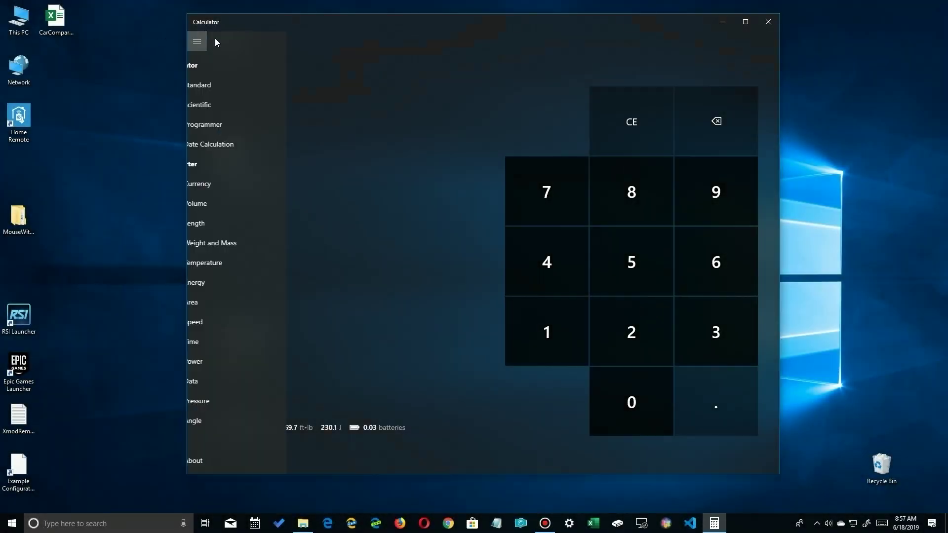
pyautogui.click(228, 302)
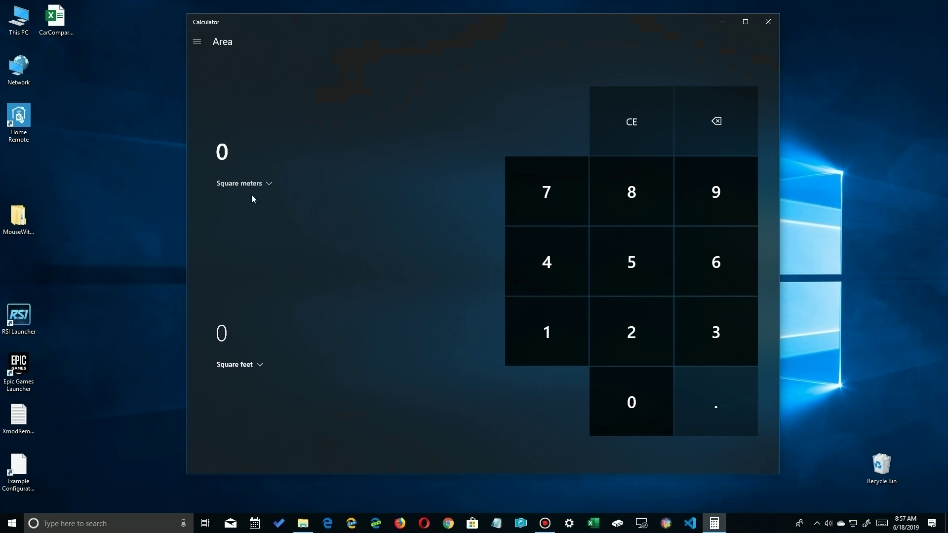
pyautogui.click(243, 186)
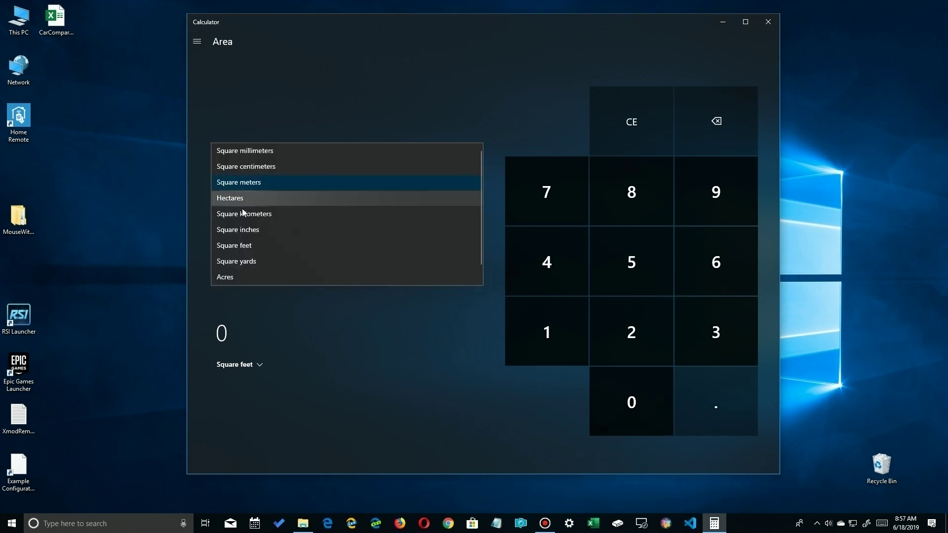
pyautogui.click(241, 231)
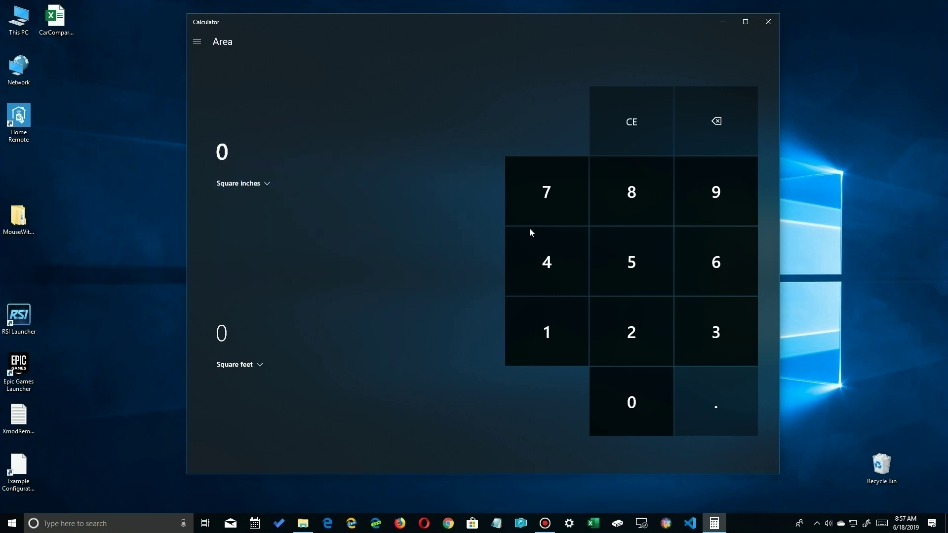
pyautogui.doubleClick(637, 260)
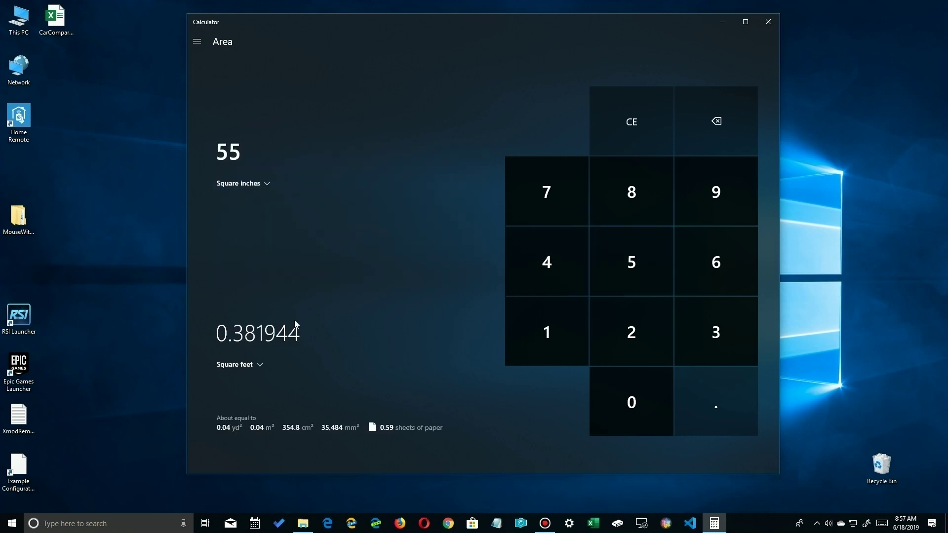
# Convert the 55 square inches to Hectares, Square kilometers and finally Square centimeters
pyautogui.click(256, 364)
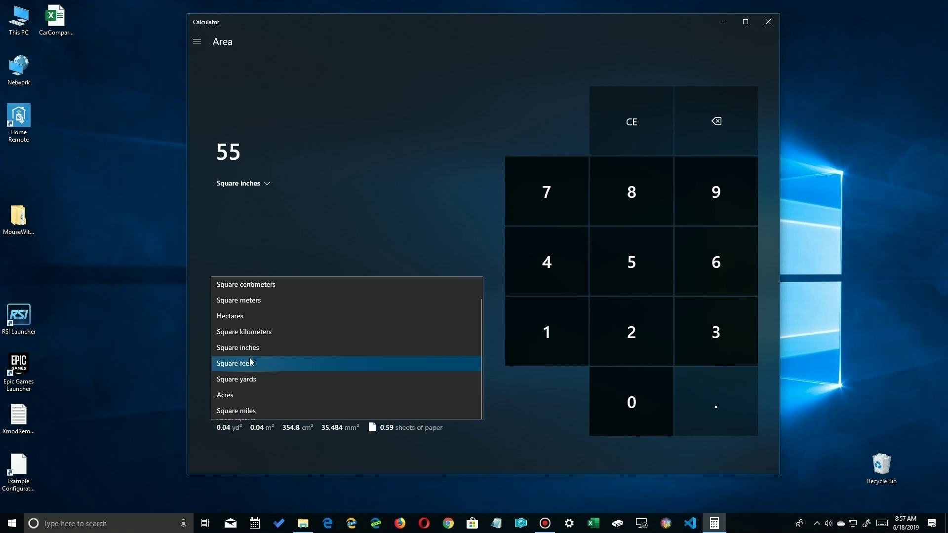
pyautogui.click(241, 317)
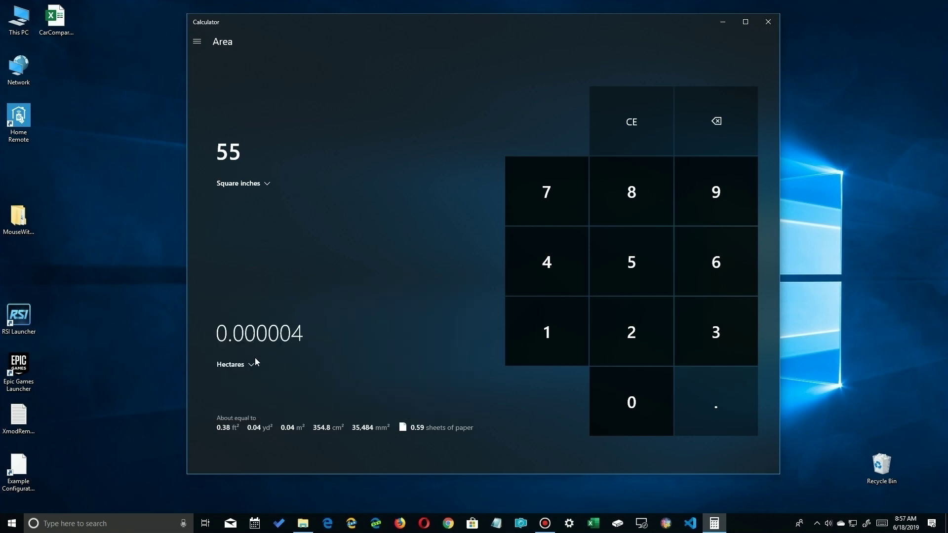
pyautogui.click(243, 365)
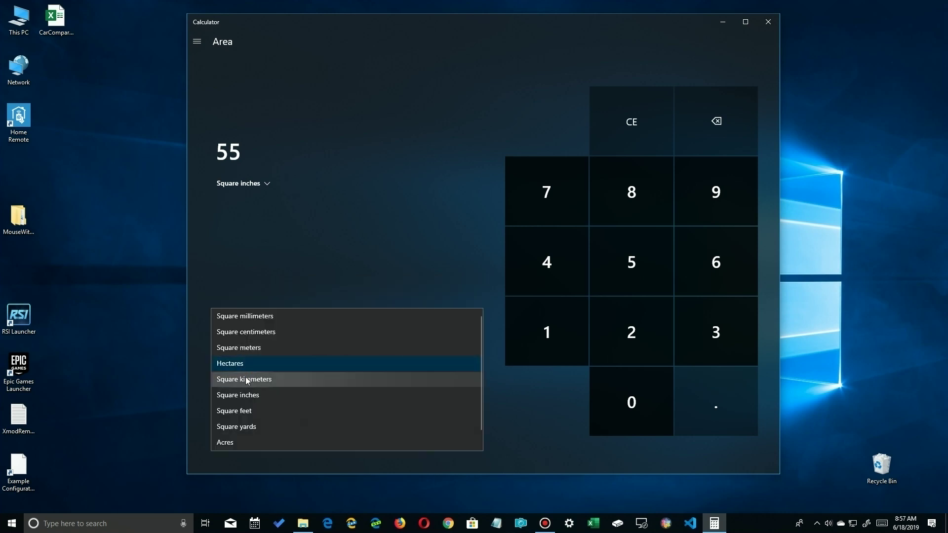
pyautogui.click(245, 379)
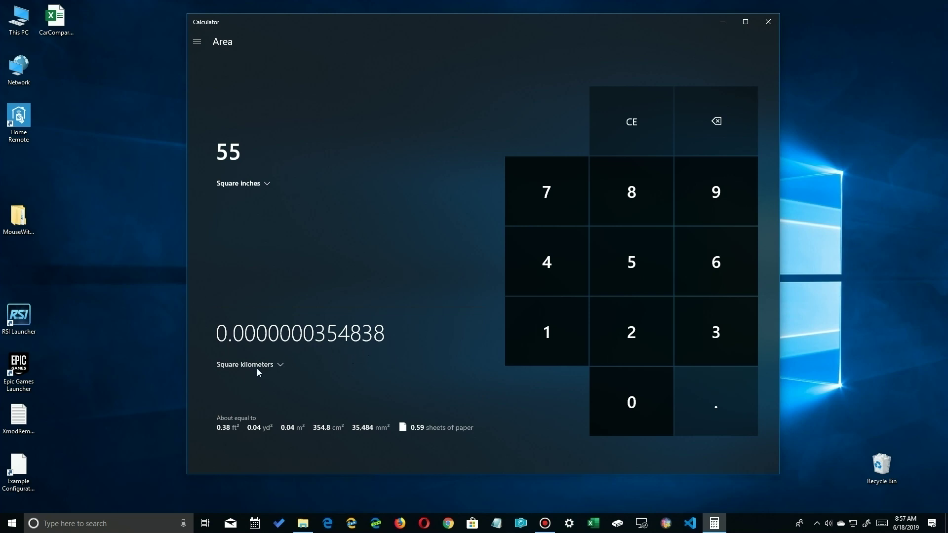
pyautogui.click(257, 369)
pyautogui.click(248, 316)
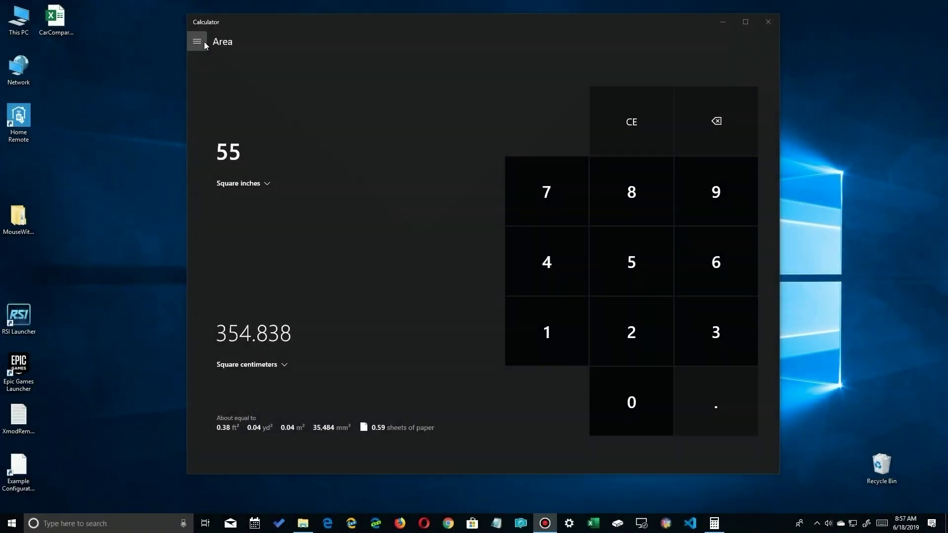
# Switch to the Speed converter and convert 55 kilometers per hour to miles per hour
pyautogui.click(198, 42)
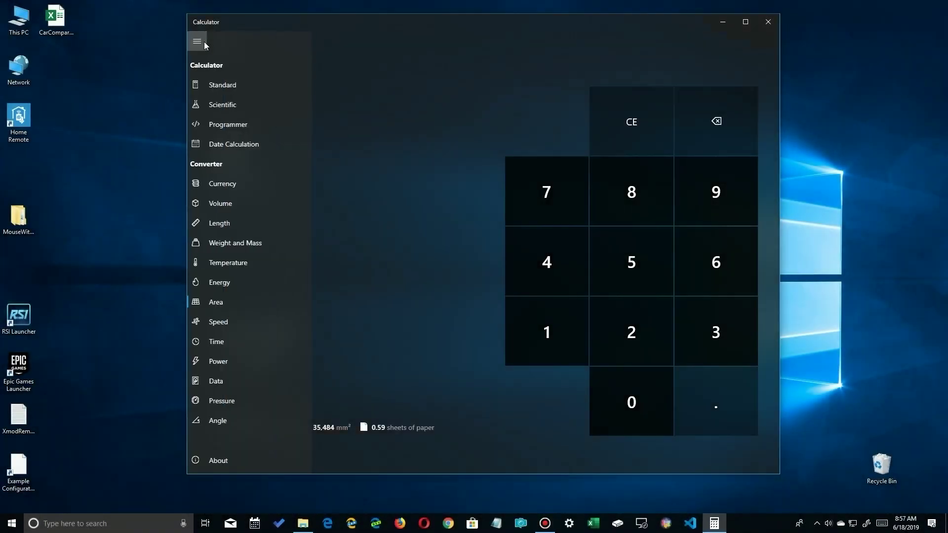
pyautogui.click(234, 320)
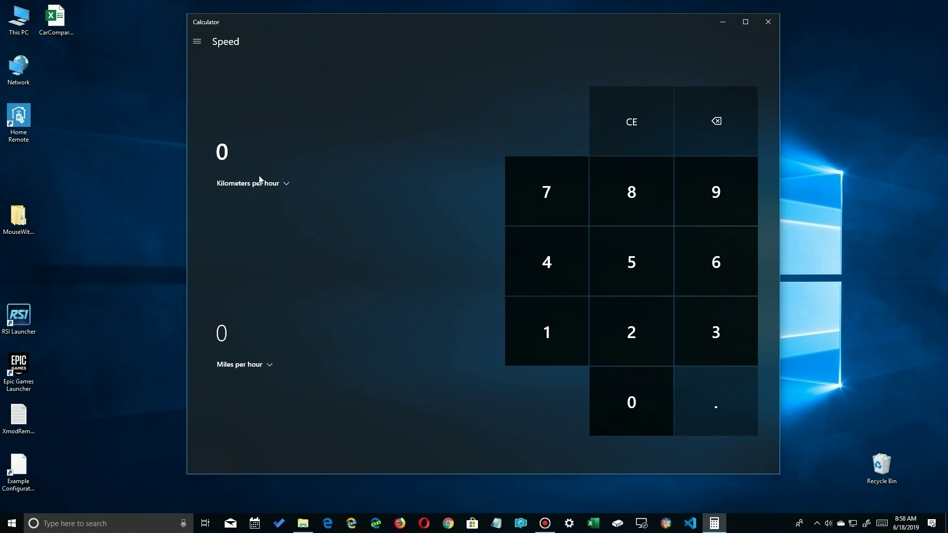
pyautogui.click(631, 259)
pyautogui.click(630, 259)
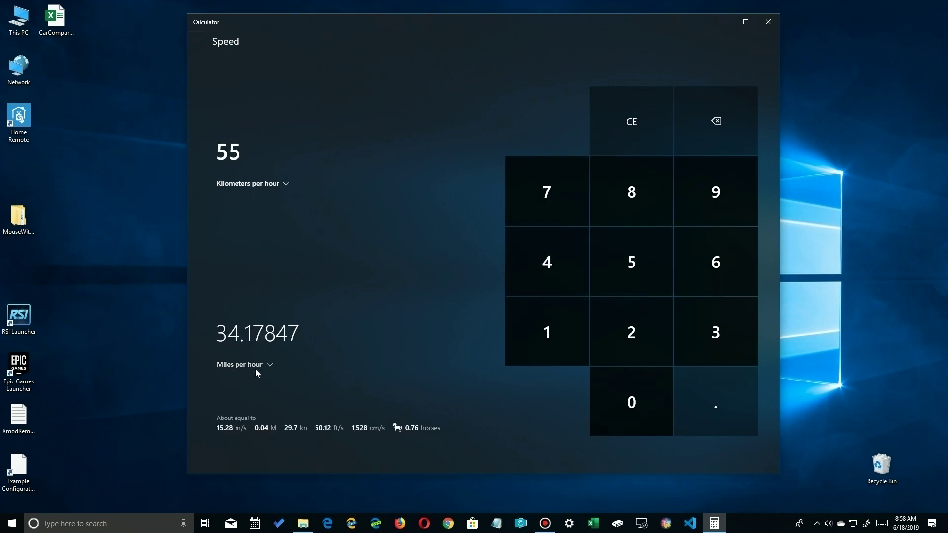
# Reverse the speed conversion by entering 55 as the miles per hour value
pyautogui.click(227, 343)
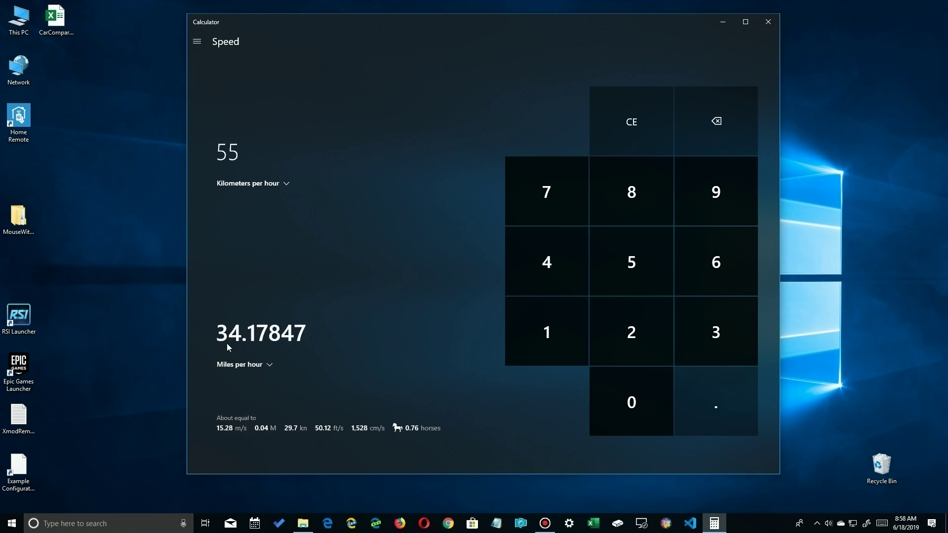
pyautogui.click(633, 263)
pyautogui.click(633, 262)
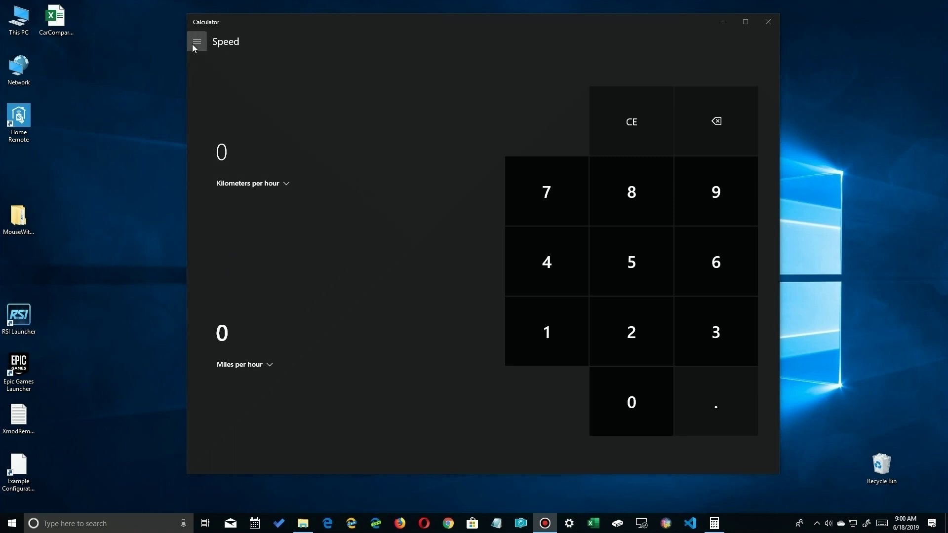
# Switch to the Time converter and convert 60 minutes to hours
pyautogui.click(196, 42)
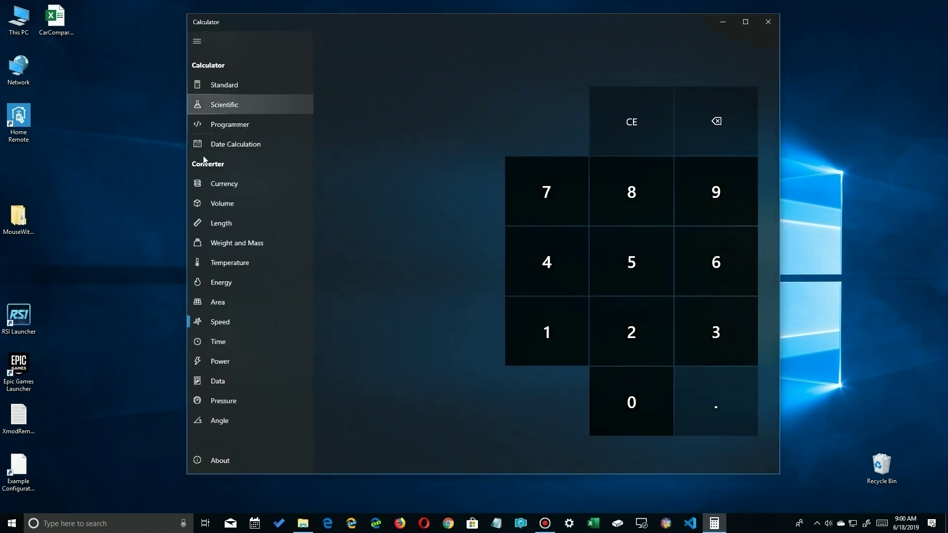
pyautogui.click(215, 348)
pyautogui.click(223, 157)
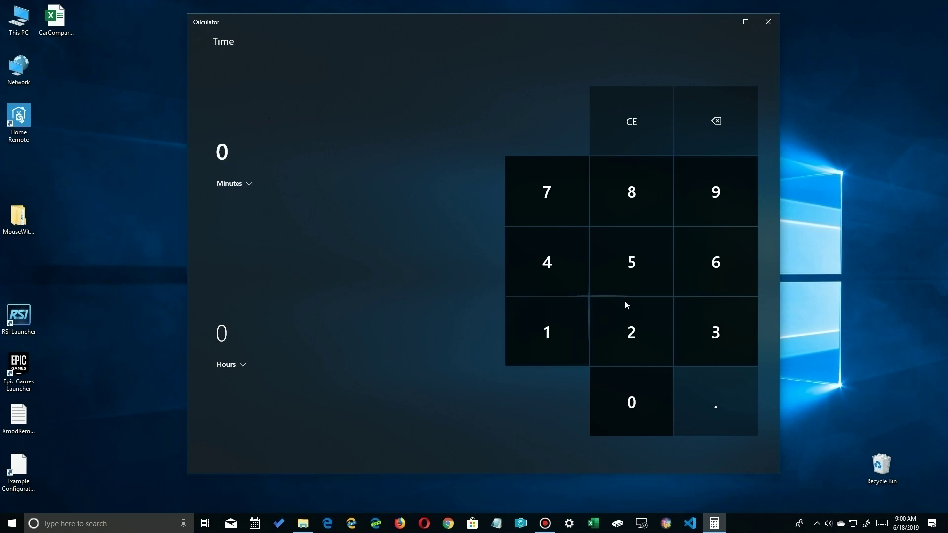
pyautogui.click(721, 256)
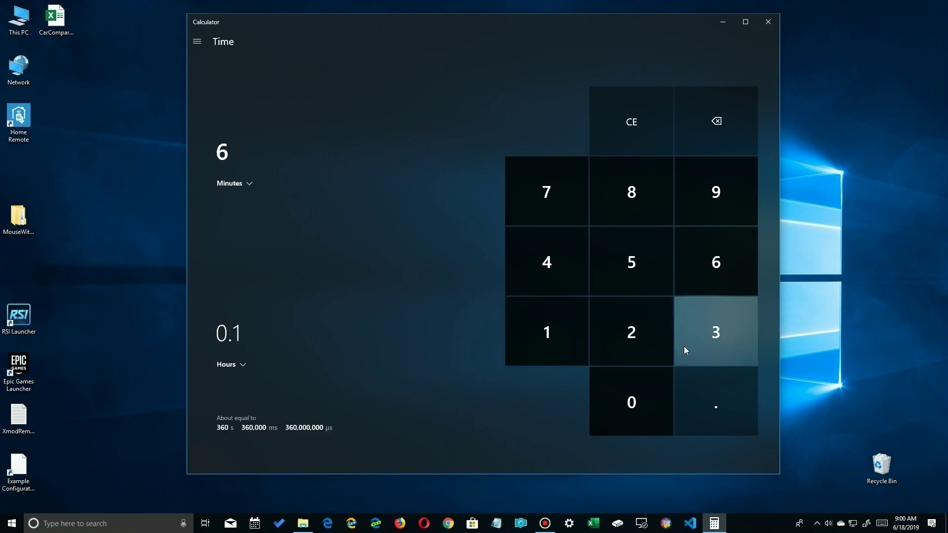
pyautogui.click(638, 393)
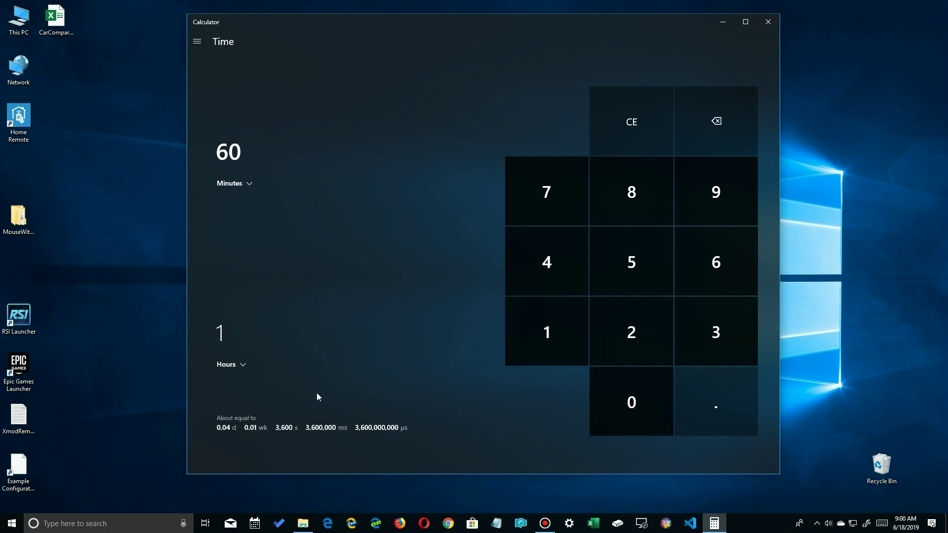
# Convert the 60 minutes to Seconds, Microseconds and Weeks, and return the second unit to Hours
pyautogui.click(242, 364)
pyautogui.click(239, 331)
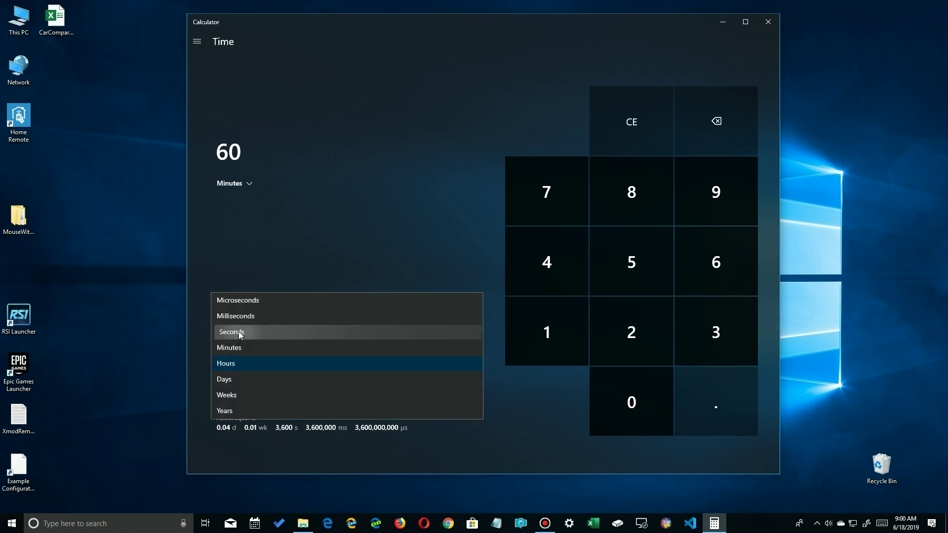
pyautogui.click(240, 364)
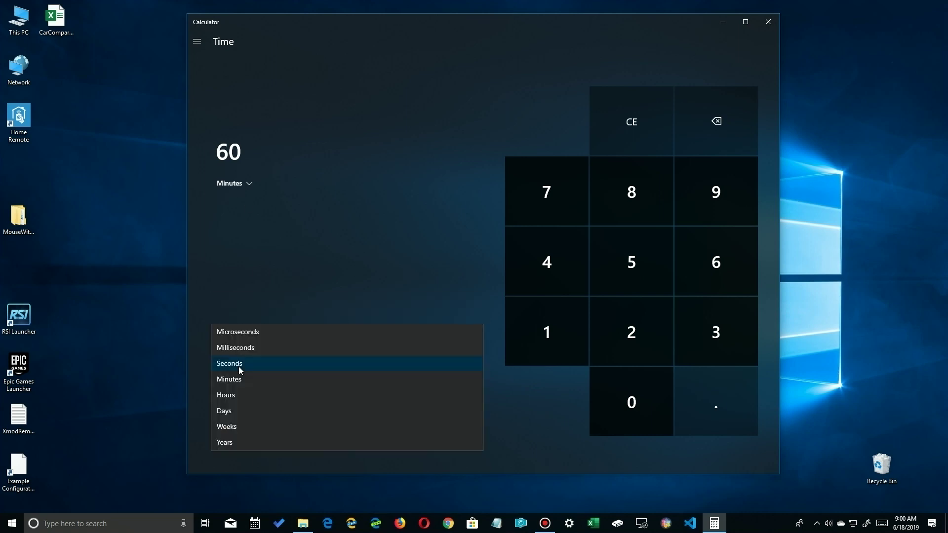
pyautogui.click(245, 333)
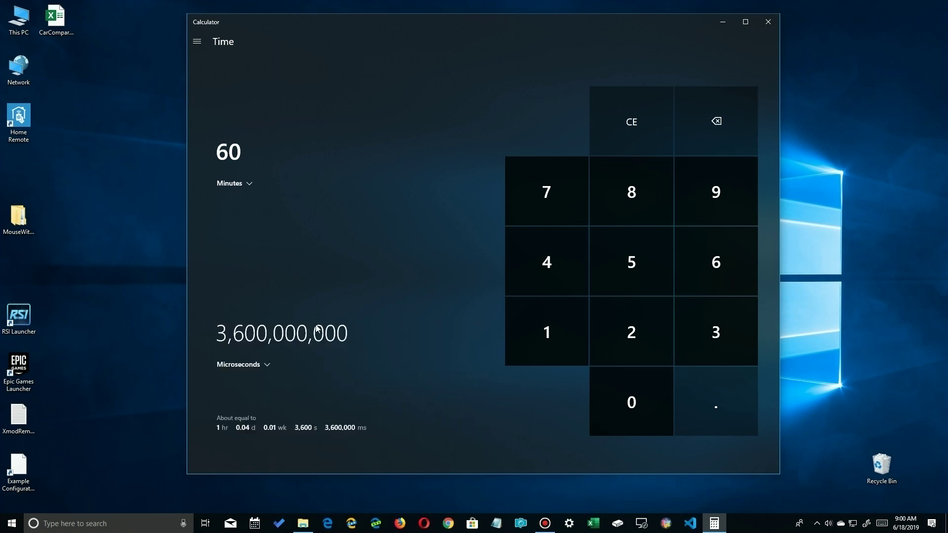
pyautogui.click(248, 365)
pyautogui.click(229, 442)
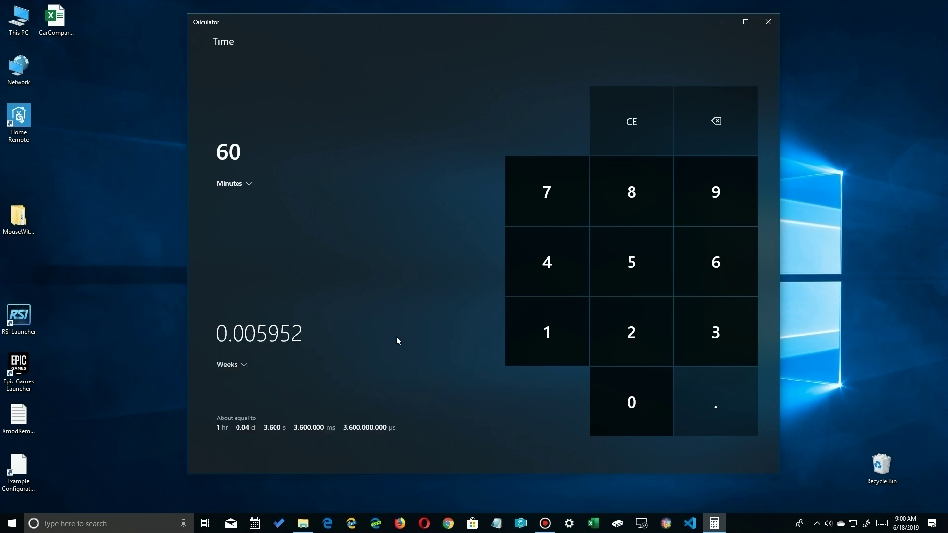
pyautogui.click(229, 367)
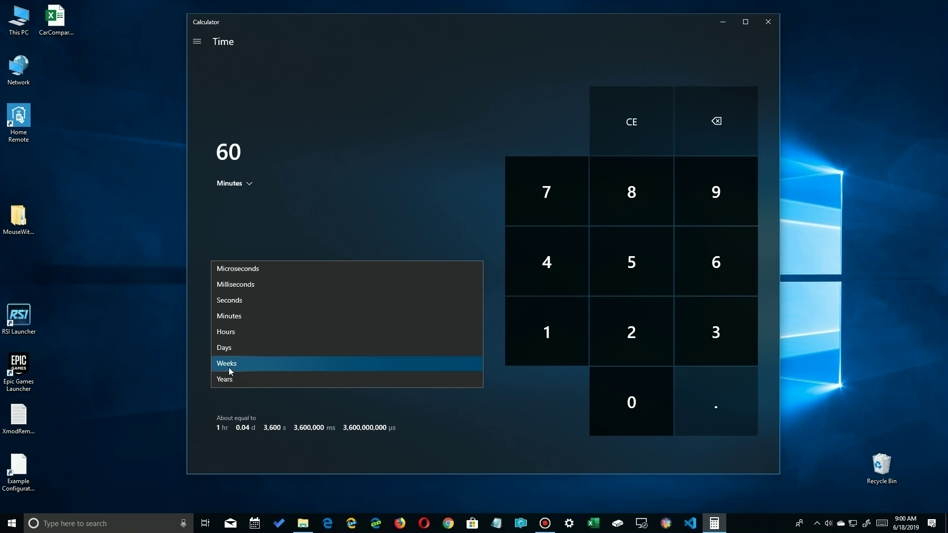
pyautogui.click(228, 332)
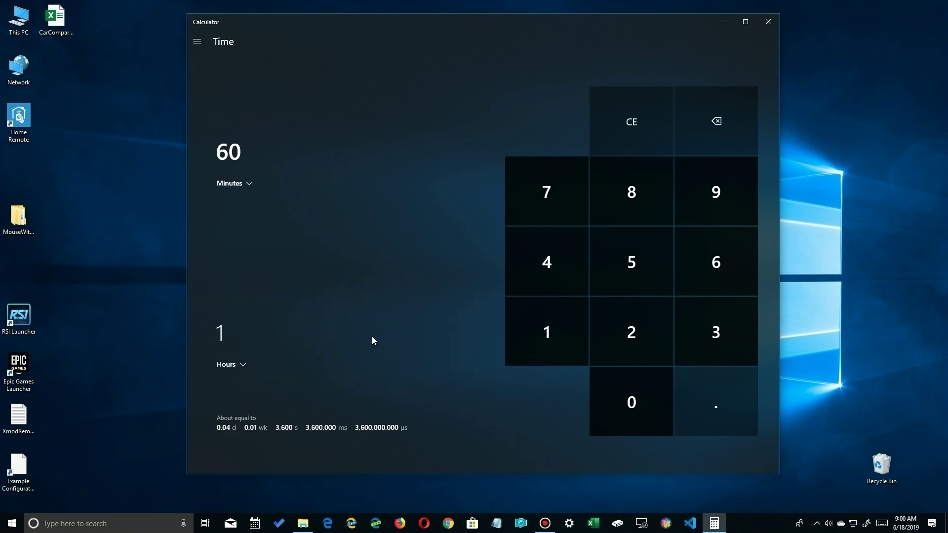
# Reverse the time conversion by entering 5.7 as the hours value
pyautogui.click(225, 332)
pyautogui.click(614, 267)
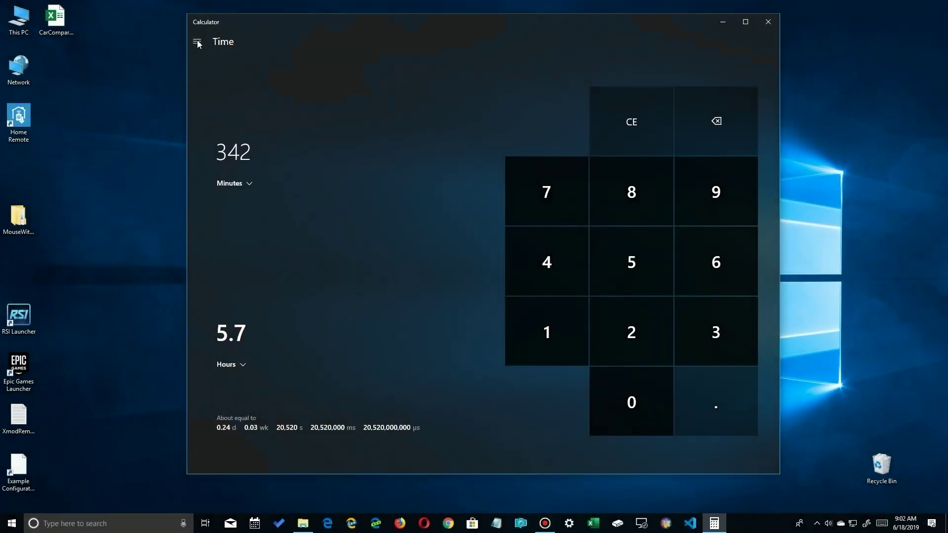
# Switch to the Power converter, set the first unit to Watts and convert 55 kilowatts
pyautogui.click(197, 41)
pyautogui.click(219, 361)
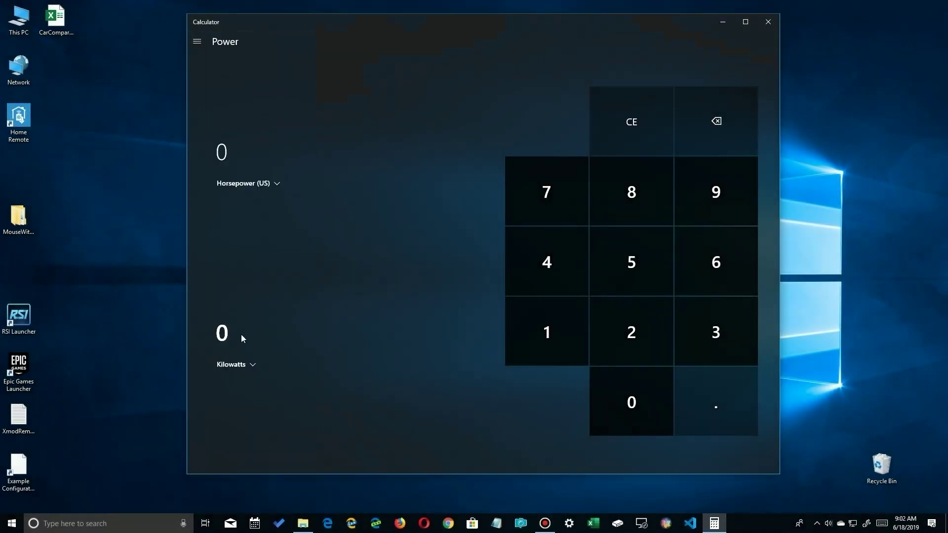
pyautogui.click(233, 185)
pyautogui.click(234, 168)
pyautogui.click(234, 189)
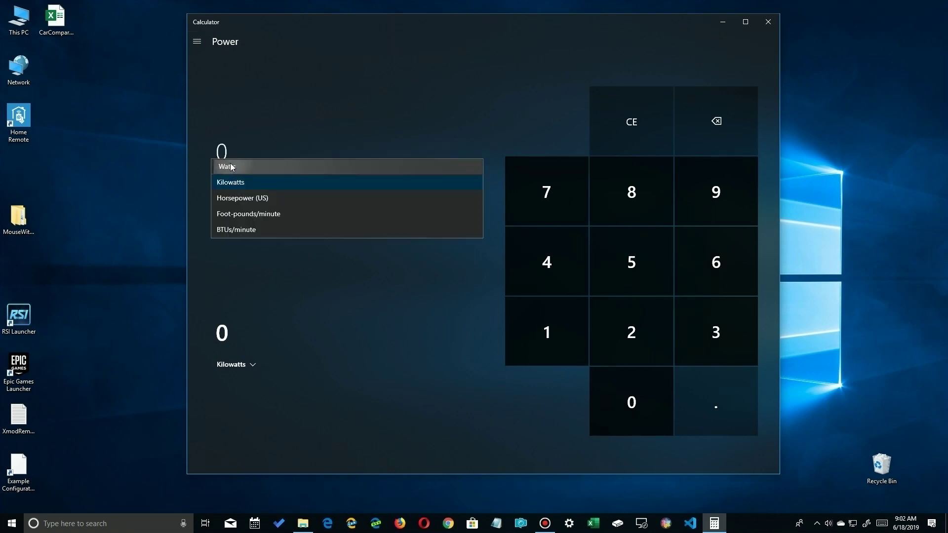
pyautogui.click(230, 161)
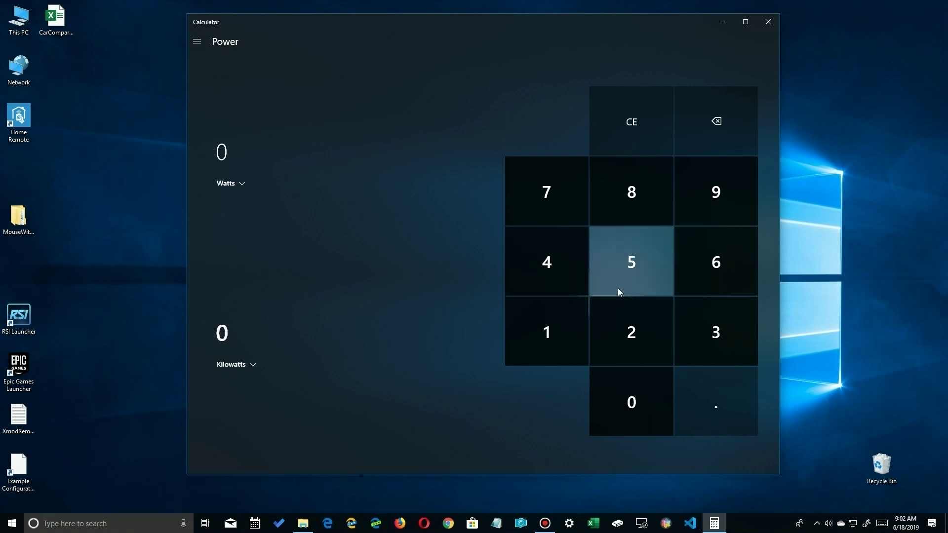
pyautogui.doubleClick(627, 266)
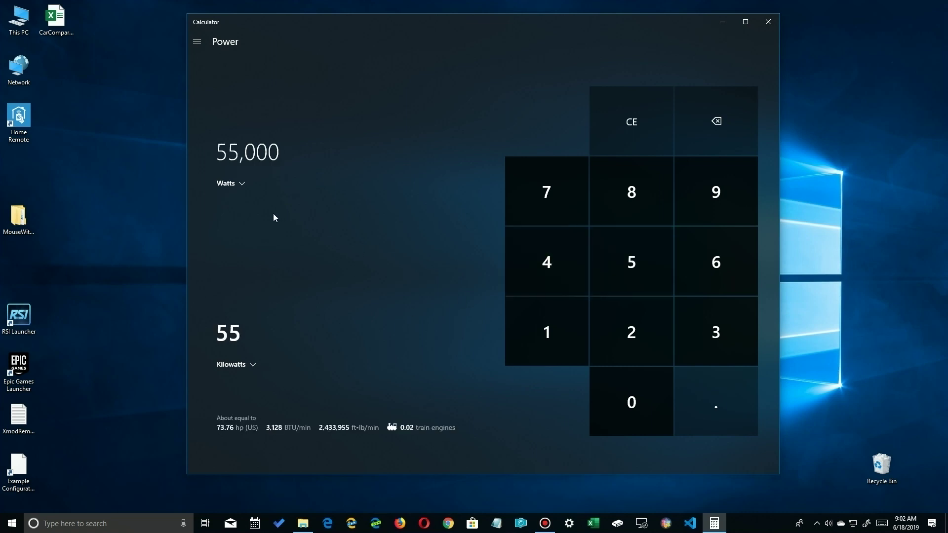
# Convert the 55 kilowatts to Horsepower (US) and BTUs/minute, and return the first unit to Watts
pyautogui.click(237, 184)
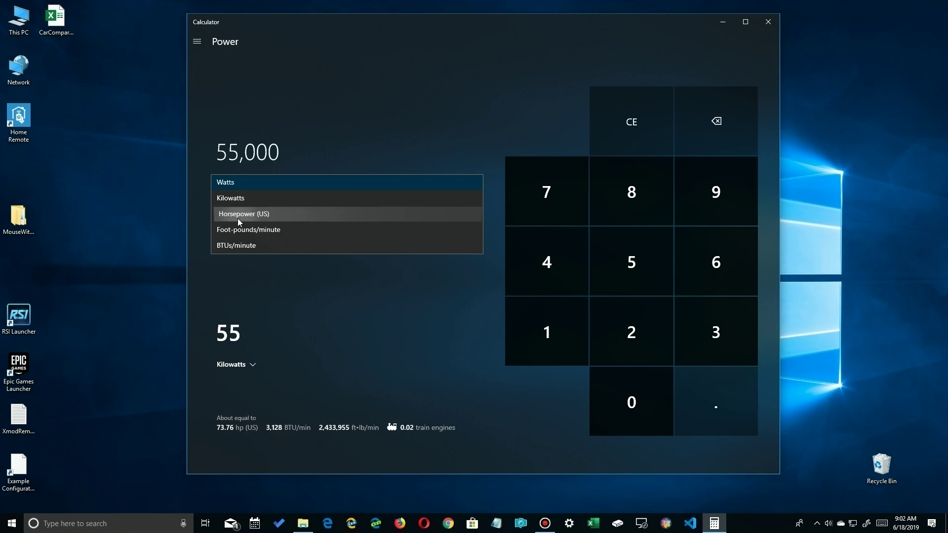
pyautogui.click(239, 216)
pyautogui.click(241, 186)
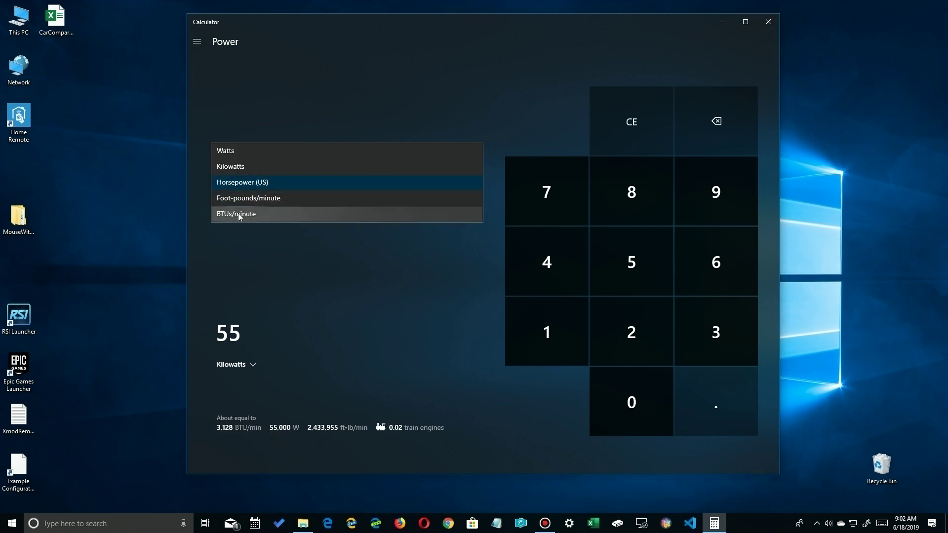
pyautogui.click(238, 214)
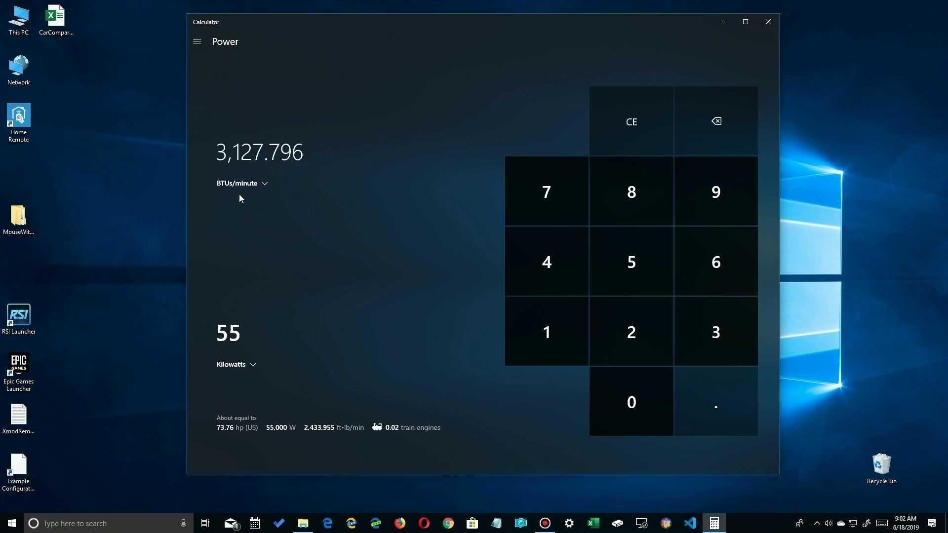
pyautogui.click(239, 181)
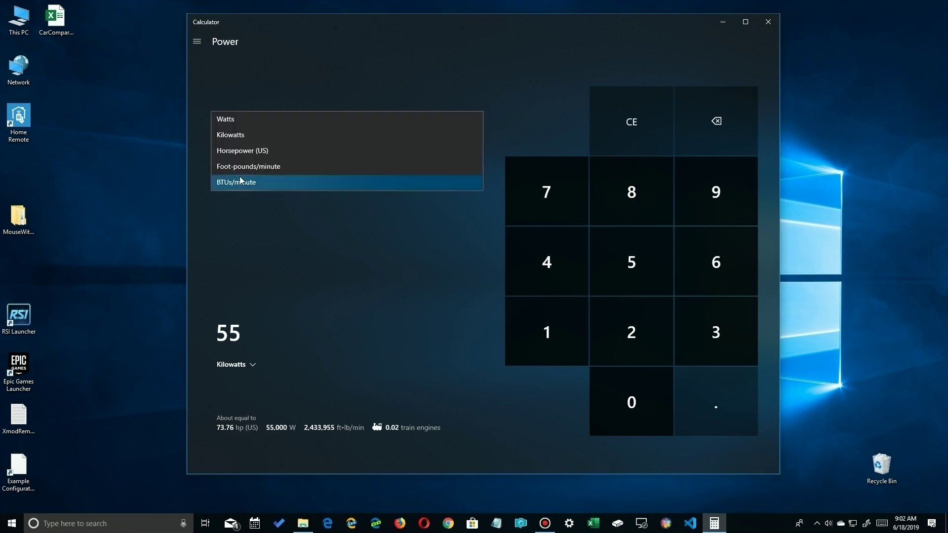
pyautogui.click(231, 122)
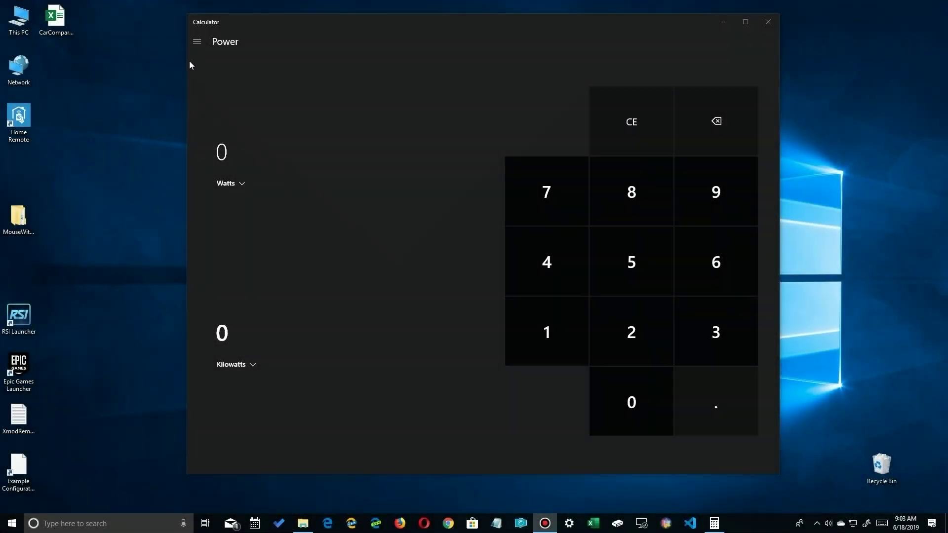
# Switch to the Data converter and convert 55 megabytes to gigabytes
pyautogui.click(201, 42)
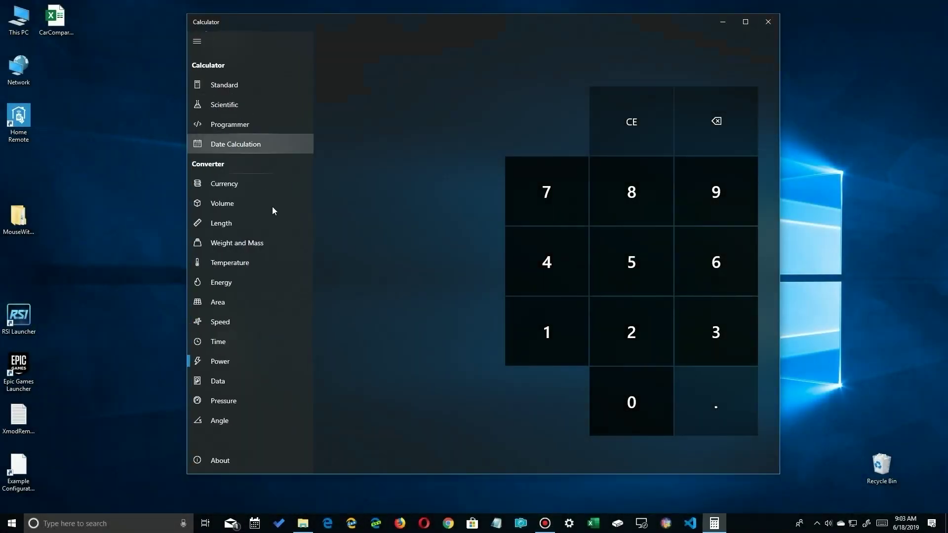
pyautogui.click(219, 383)
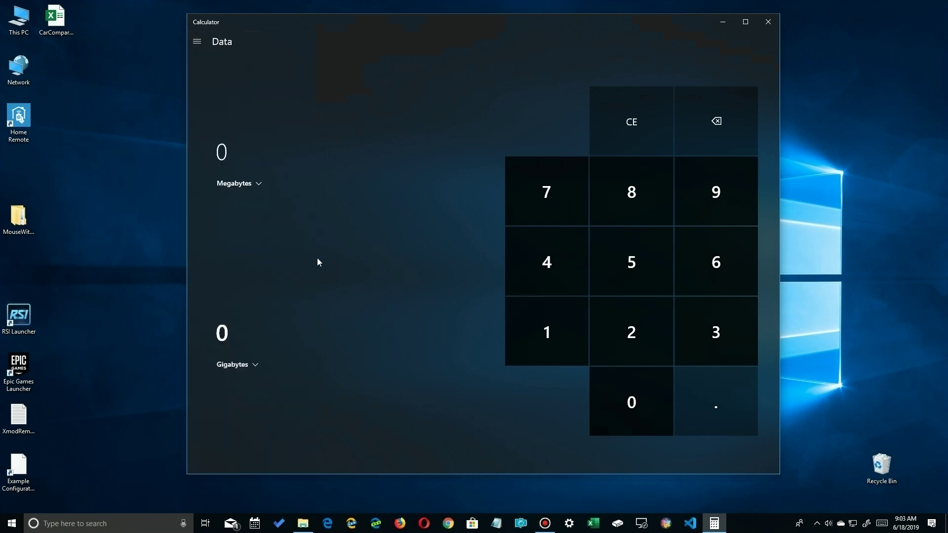
pyautogui.click(226, 155)
pyautogui.click(628, 255)
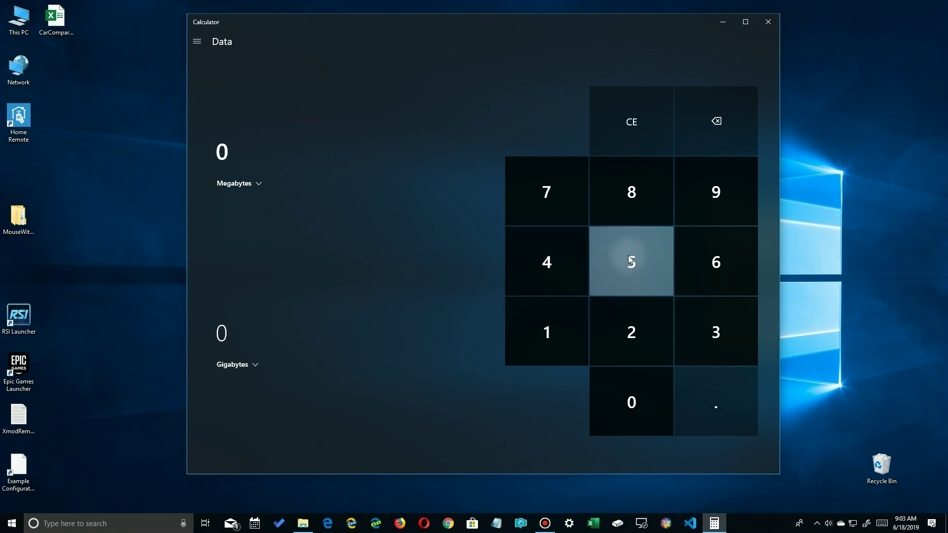
pyautogui.click(628, 256)
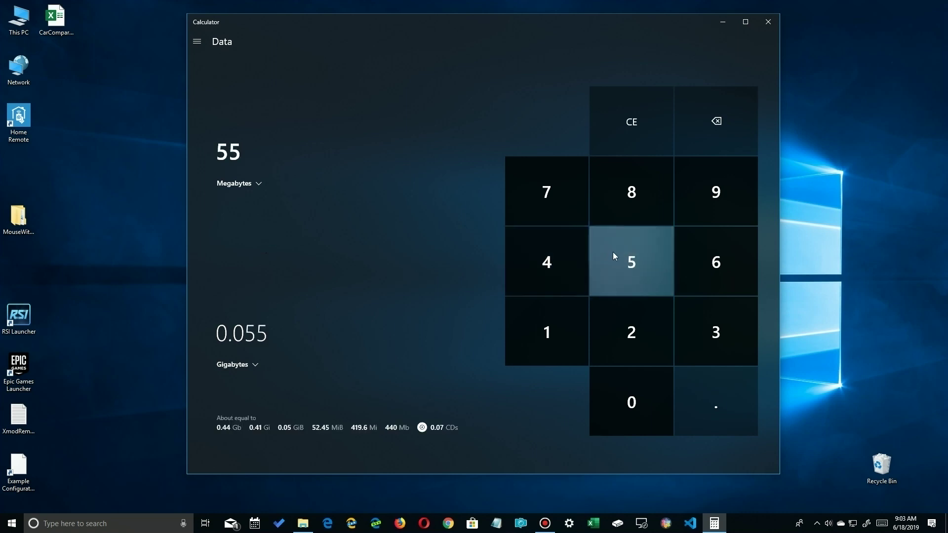
# Clear the megabytes value and enter 1,000 to convert it to gigabytes
pyautogui.click(637, 120)
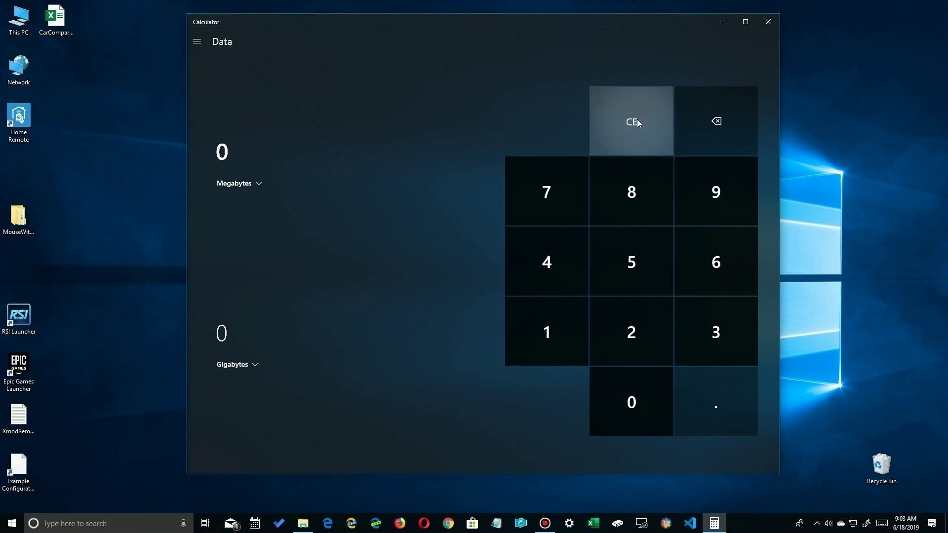
pyautogui.click(552, 321)
pyautogui.click(639, 421)
pyautogui.click(639, 421)
pyautogui.click(639, 421)
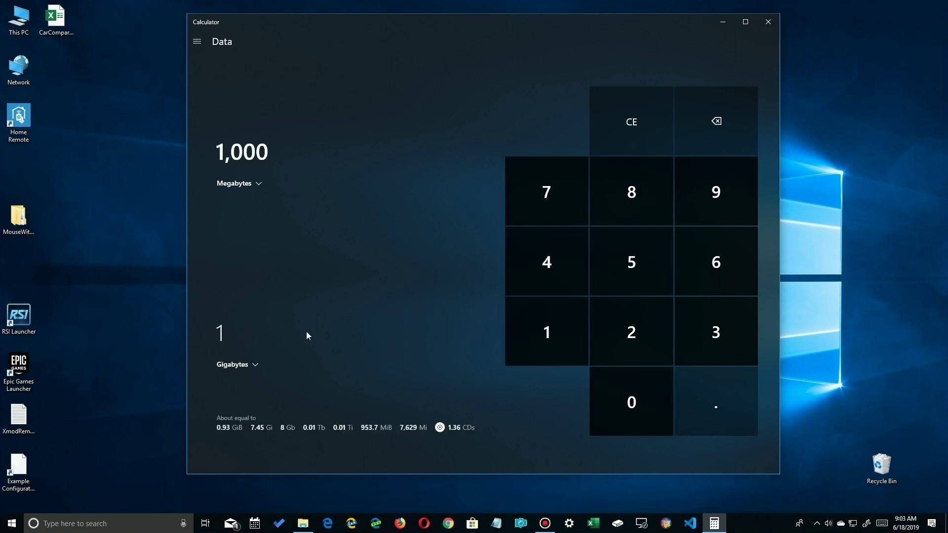
# Change the first unit of the 1,000 data value to Megabits and the second unit to Terabits
pyautogui.click(251, 185)
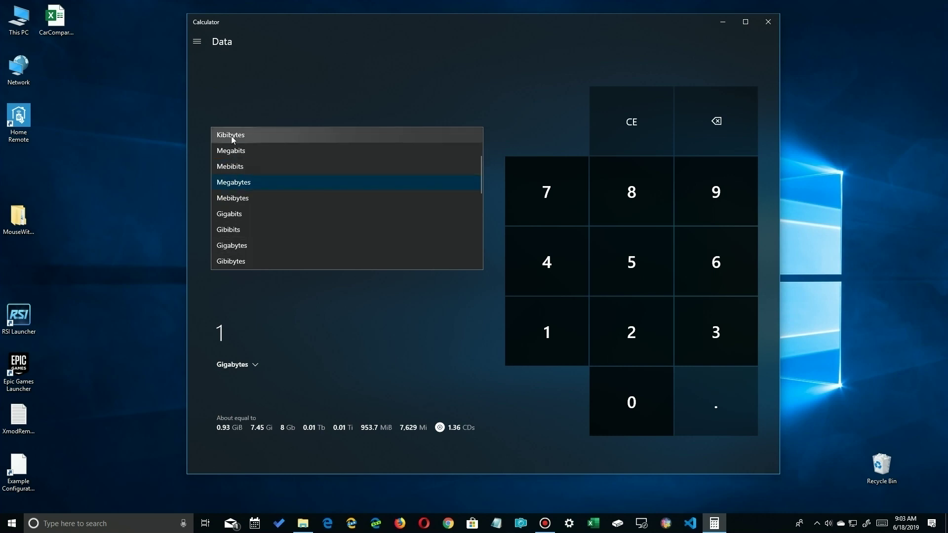
pyautogui.click(231, 151)
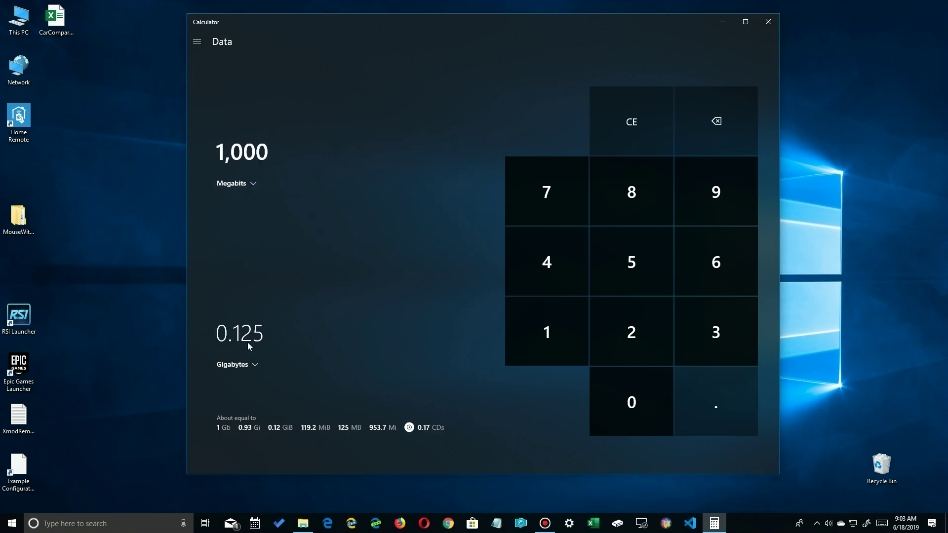
pyautogui.click(243, 368)
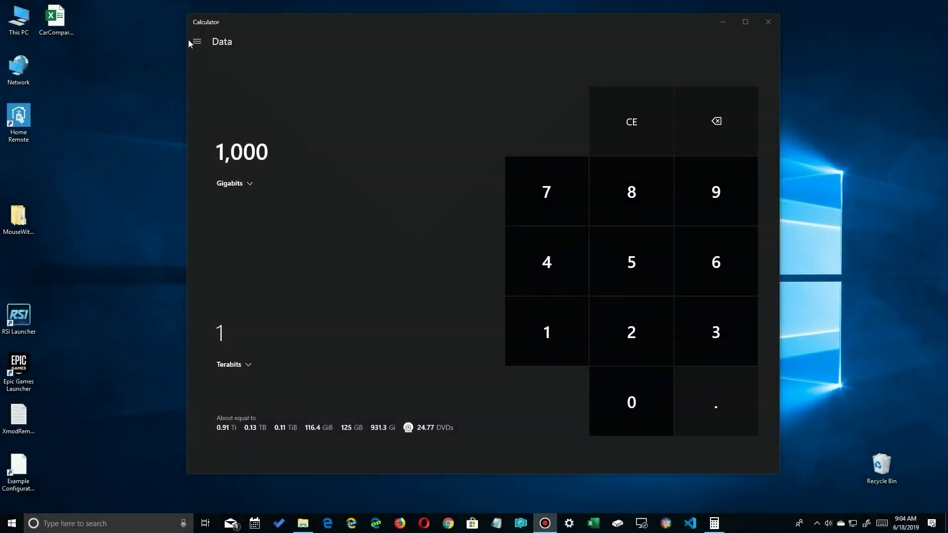
# Switch to the Pressure converter and convert 55 pounds per square inch to Bars, Millimeters of mercury and Atmospheres
pyautogui.click(196, 41)
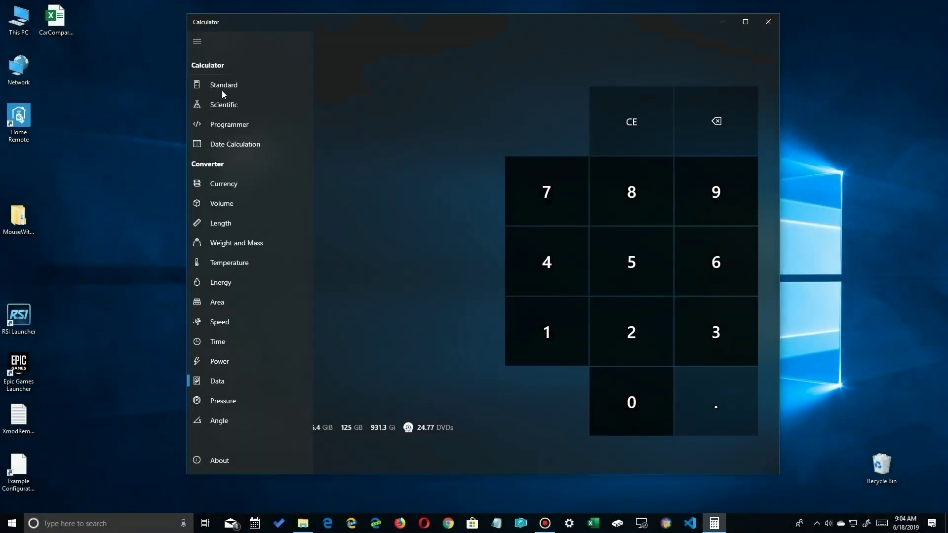
pyautogui.click(229, 404)
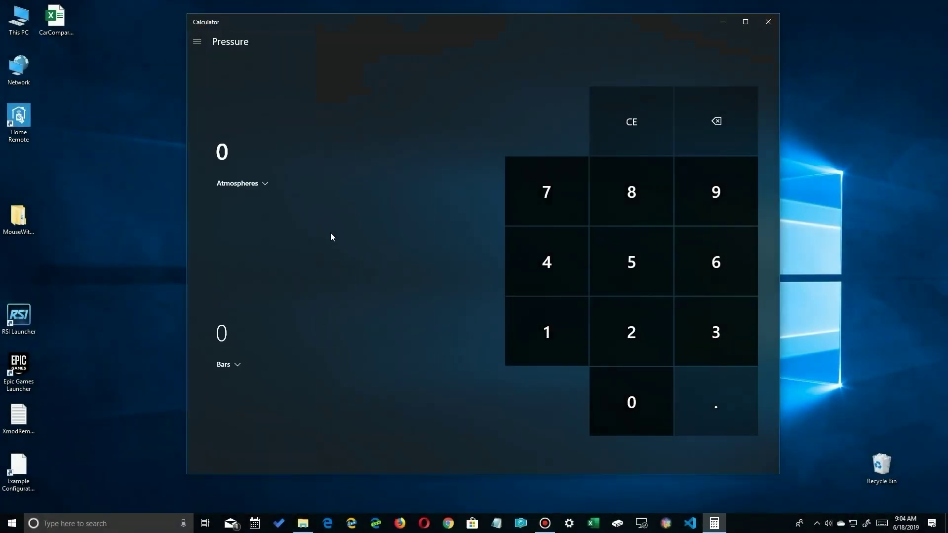
pyautogui.click(242, 182)
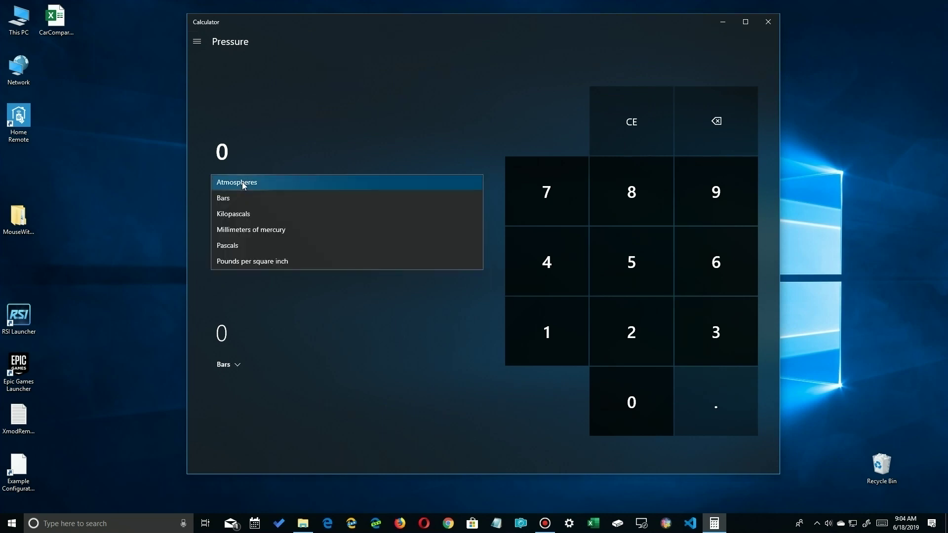
pyautogui.click(245, 261)
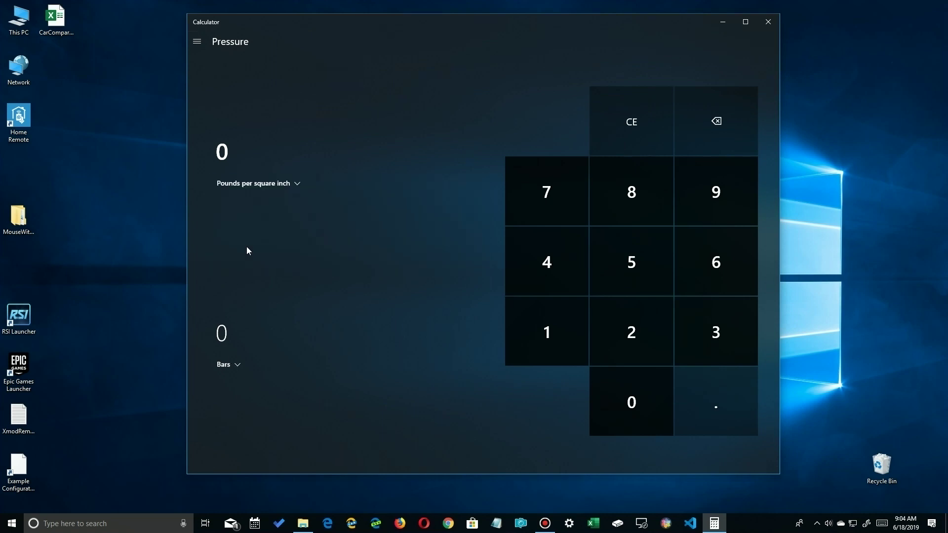
pyautogui.click(624, 260)
pyautogui.click(623, 259)
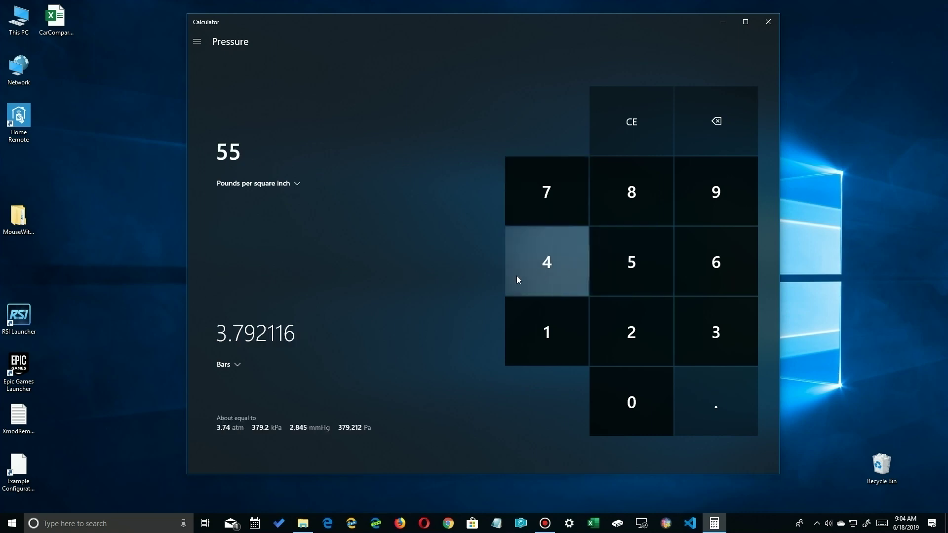
pyautogui.click(240, 366)
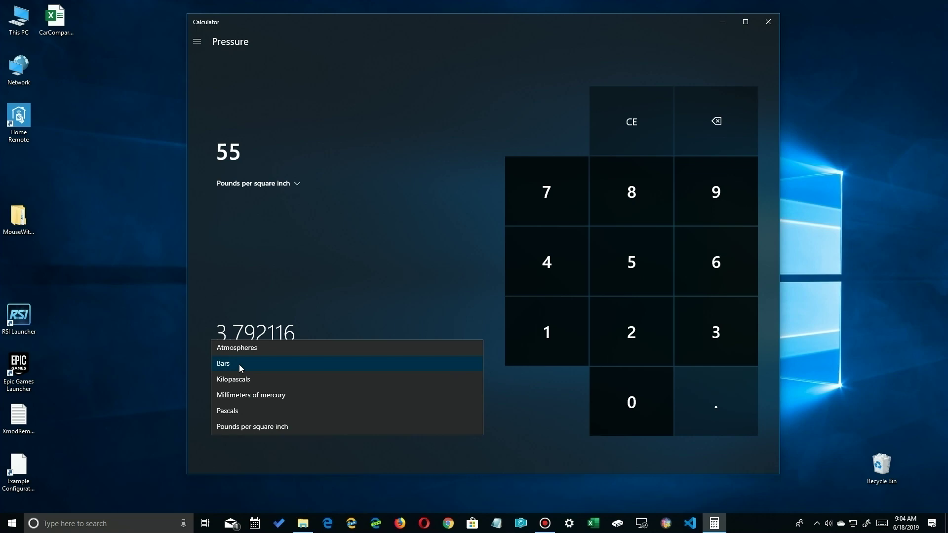
pyautogui.click(242, 395)
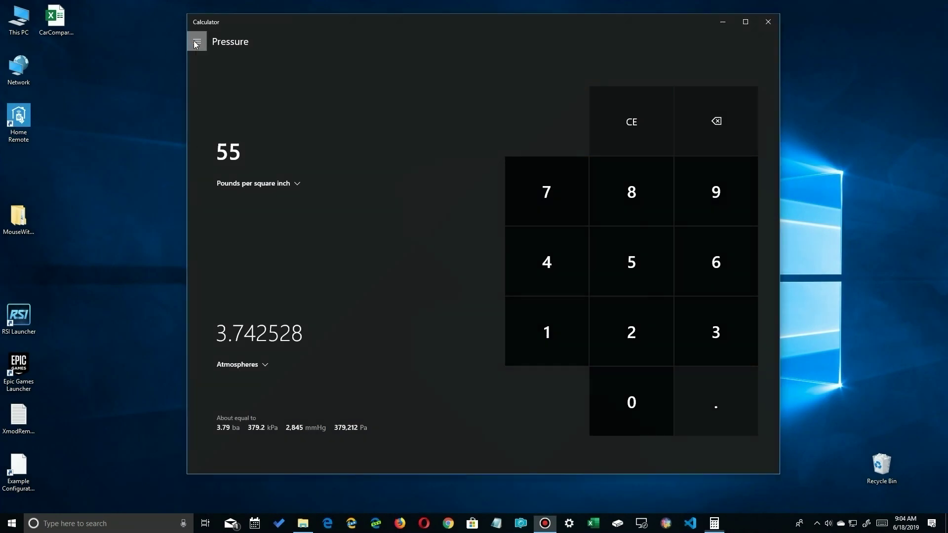
# Switch to the Angle converter and convert 5 degrees to radians
pyautogui.click(197, 43)
pyautogui.click(212, 421)
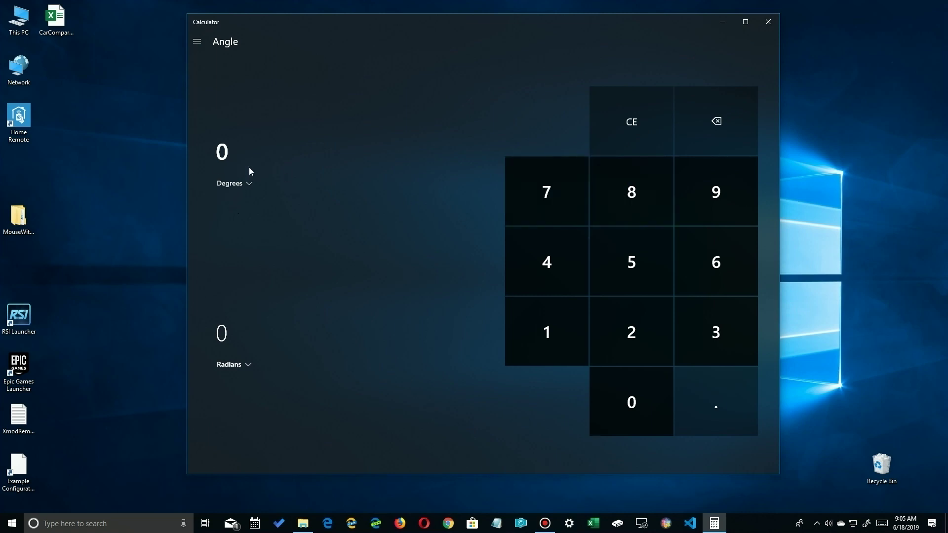
pyautogui.click(623, 260)
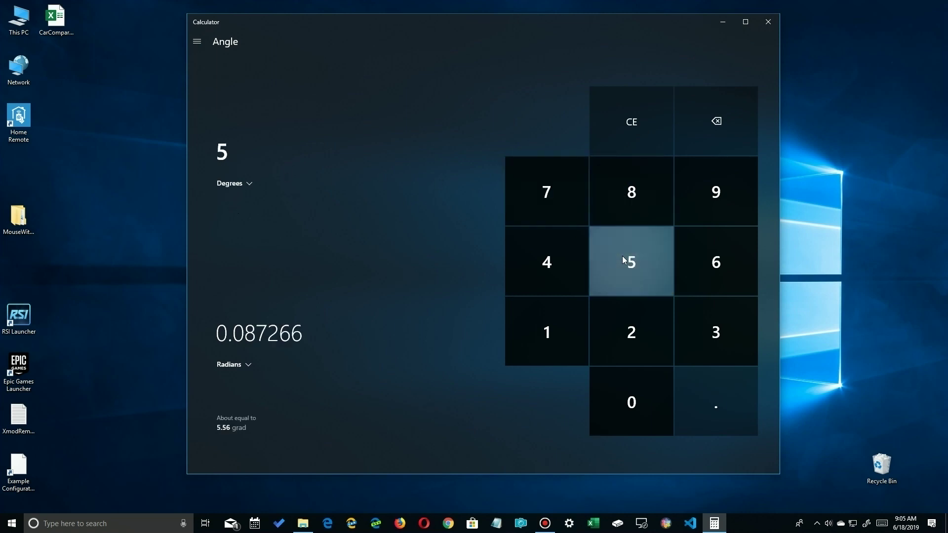
# Convert the 5 degrees to Gradians, and return the second unit to Radians
pyautogui.click(239, 364)
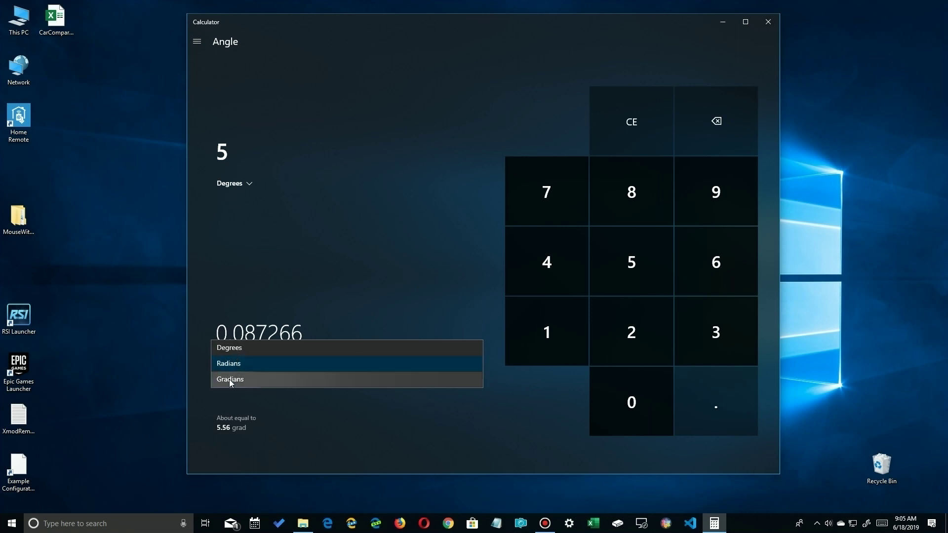
pyautogui.click(230, 380)
pyautogui.click(232, 365)
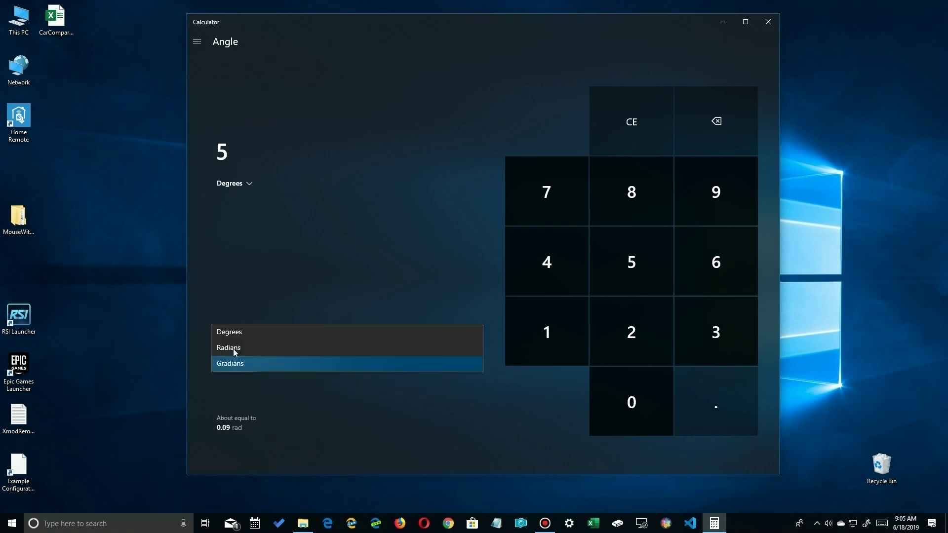
pyautogui.click(233, 348)
pyautogui.click(260, 334)
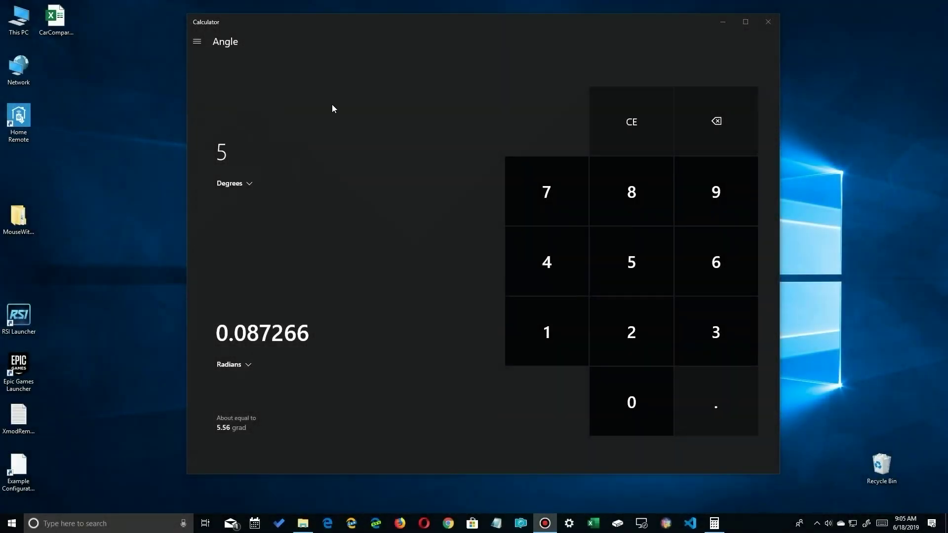
pyautogui.click(338, 109)
# Return to the Standard calculator and view its memory and its history
pyautogui.click(197, 41)
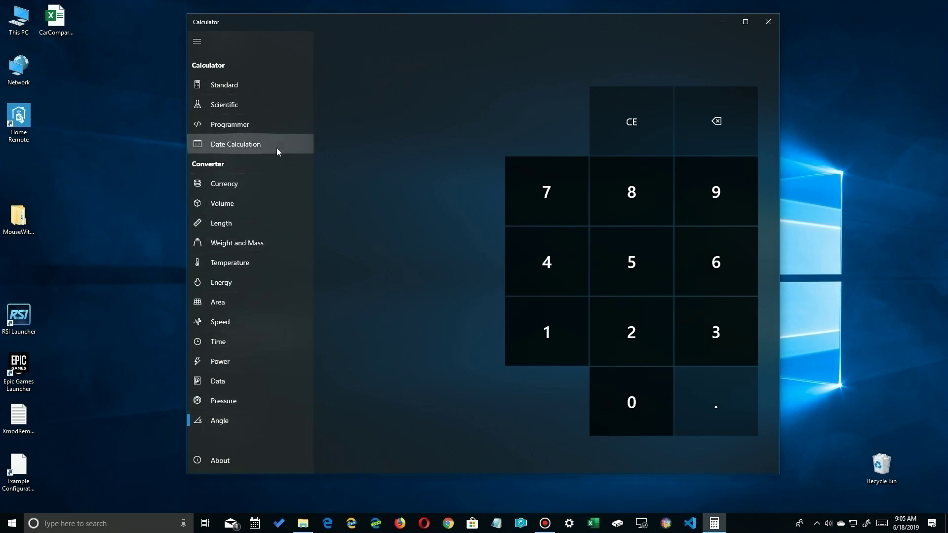
pyautogui.click(455, 100)
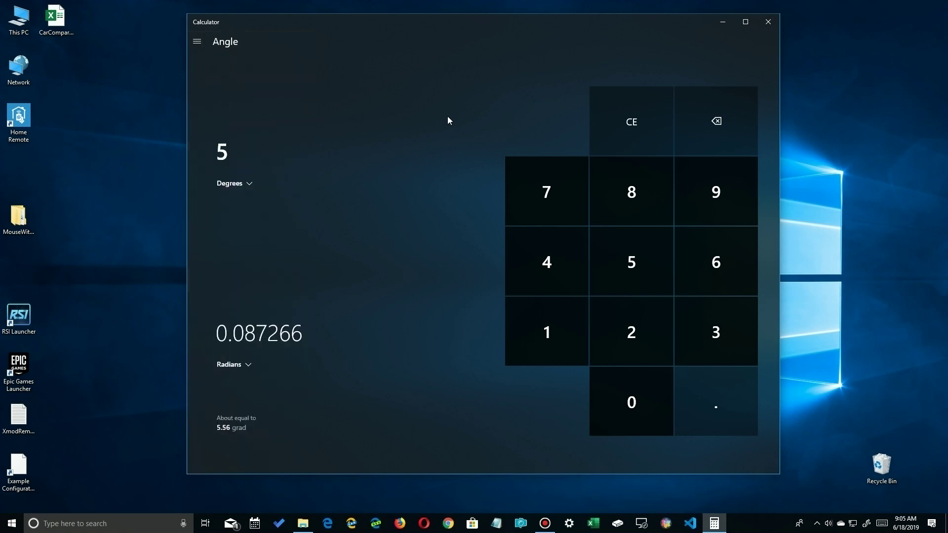
pyautogui.click(197, 41)
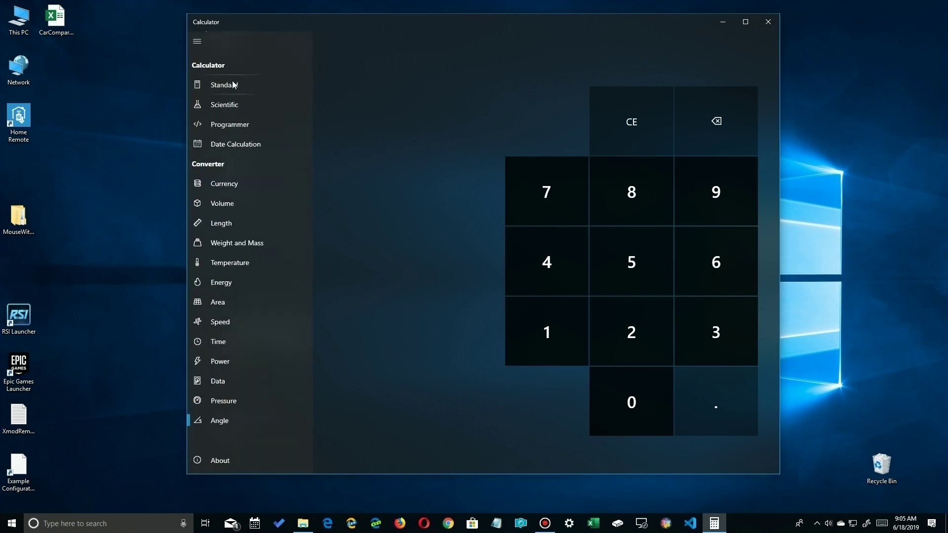
pyautogui.click(236, 82)
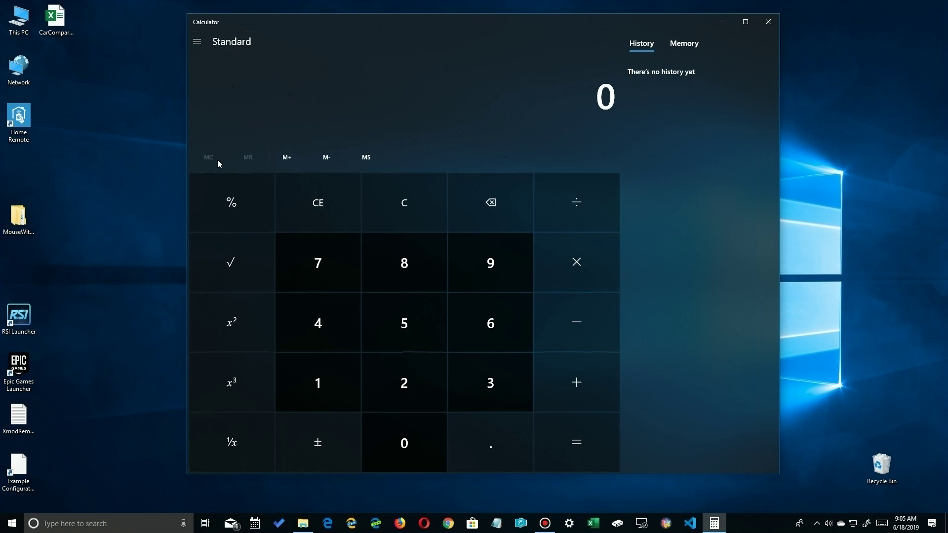
pyautogui.click(688, 48)
pyautogui.click(642, 44)
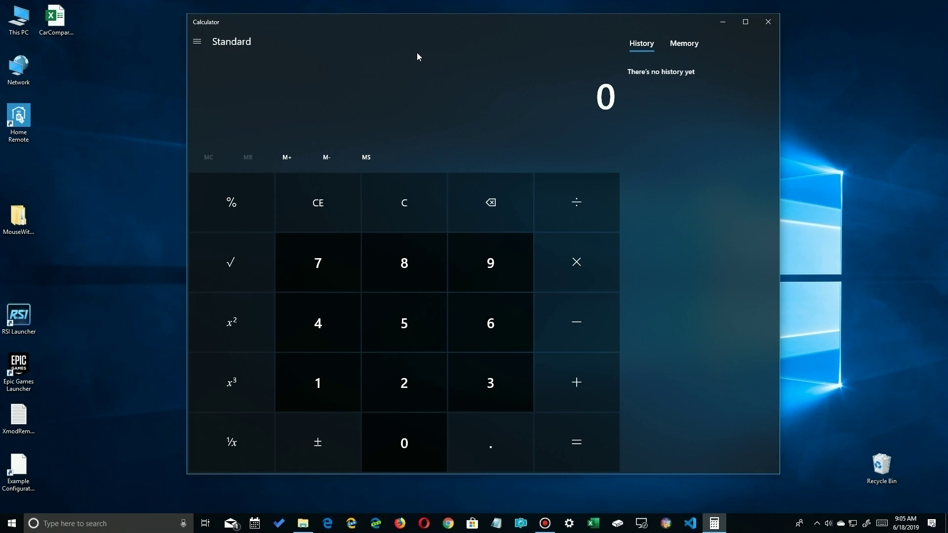